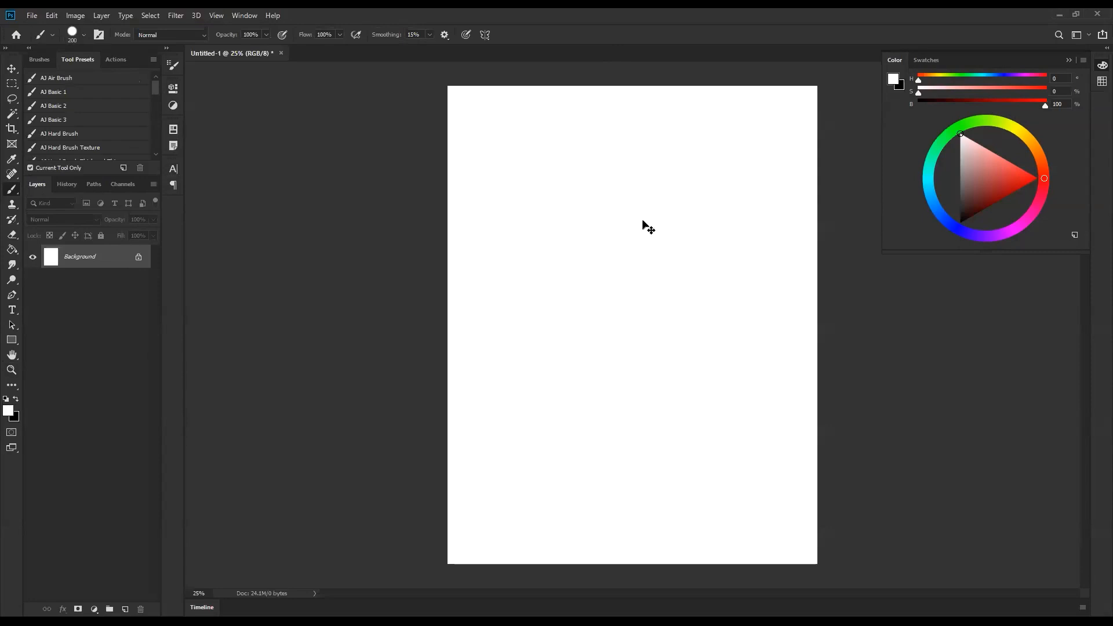
- Brush over the white canvas with dark grey, switch to a muted reddish brown, and cover the canvas using a much larger brush
{"action": "left_click", "coordinate": [961, 201]}
{"action": "left_click_drag", "start_coordinate": [518, 235], "coordinate": [616, 145]}
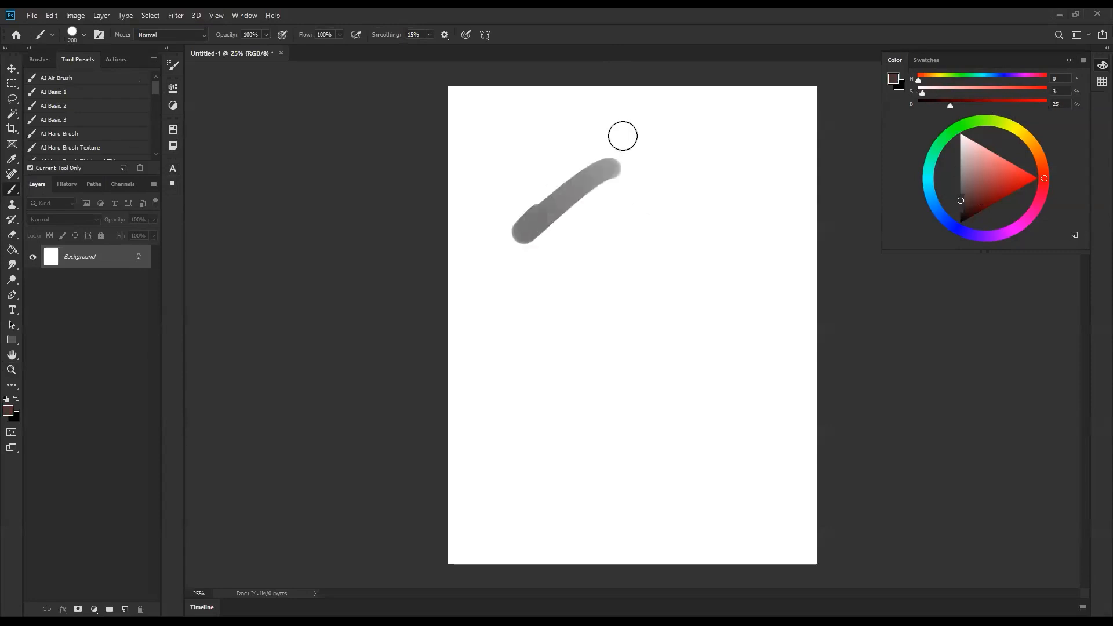
{"action": "left_click_drag", "start_coordinate": [530, 131], "coordinate": [614, 154]}
{"action": "left_click", "coordinate": [969, 181]}
{"action": "left_click_drag", "start_coordinate": [518, 209], "coordinate": [513, 272]}
{"action": "mouse_move", "coordinate": [542, 125]}
{"action": "left_mouse_down"}
{"action": "mouse_move", "coordinate": [470, 136]}
{"action": "mouse_move", "coordinate": [559, 79]}
{"action": "mouse_move", "coordinate": [668, 147]}
{"action": "mouse_move", "coordinate": [720, 291]}
{"action": "mouse_move", "coordinate": [807, 95]}
{"action": "mouse_move", "coordinate": [760, 497]}
{"action": "mouse_move", "coordinate": [398, 442]}
{"action": "mouse_move", "coordinate": [777, 393]}
{"action": "mouse_move", "coordinate": [497, 551]}
{"action": "mouse_move", "coordinate": [747, 111]}
{"action": "mouse_move", "coordinate": [928, 262]}
{"action": "left_mouse_up"}
{"action": "key", "text": "]"}
{"action": "key", "text": "]"}
{"action": "key", "text": "]"}
{"action": "key", "text": "]"}
{"action": "key", "text": "]"}
{"action": "key", "text": "]"}
{"action": "key", "text": "]"}
{"action": "key", "text": "]"}
- Paint a darker red-brown (H 0, S 32, B 40) over the canvas and soften the light diagonal patch with sampled colour
{"action": "left_click", "coordinate": [970, 193]}
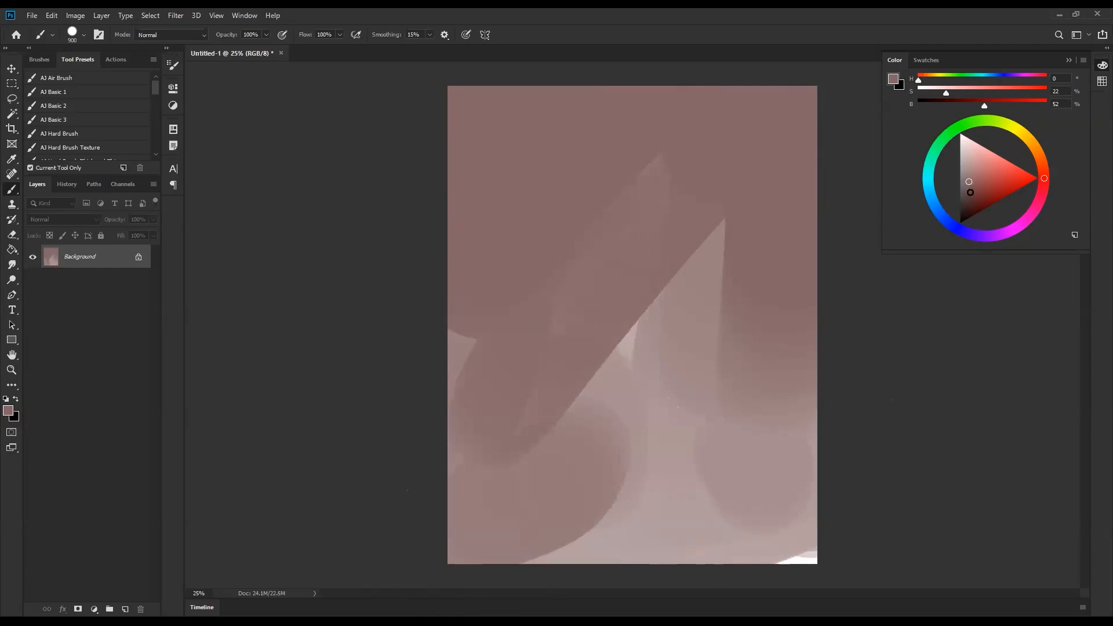
{"action": "mouse_move", "coordinate": [672, 152]}
{"action": "left_mouse_down"}
{"action": "mouse_move", "coordinate": [371, 251]}
{"action": "mouse_move", "coordinate": [498, 370]}
{"action": "left_mouse_up"}
{"action": "mouse_move", "coordinate": [796, 73]}
{"action": "left_mouse_down"}
{"action": "mouse_move", "coordinate": [653, 576]}
{"action": "mouse_move", "coordinate": [397, 204]}
{"action": "left_mouse_up"}
{"action": "left_click_drag", "start_coordinate": [738, 509], "coordinate": [574, 510]}
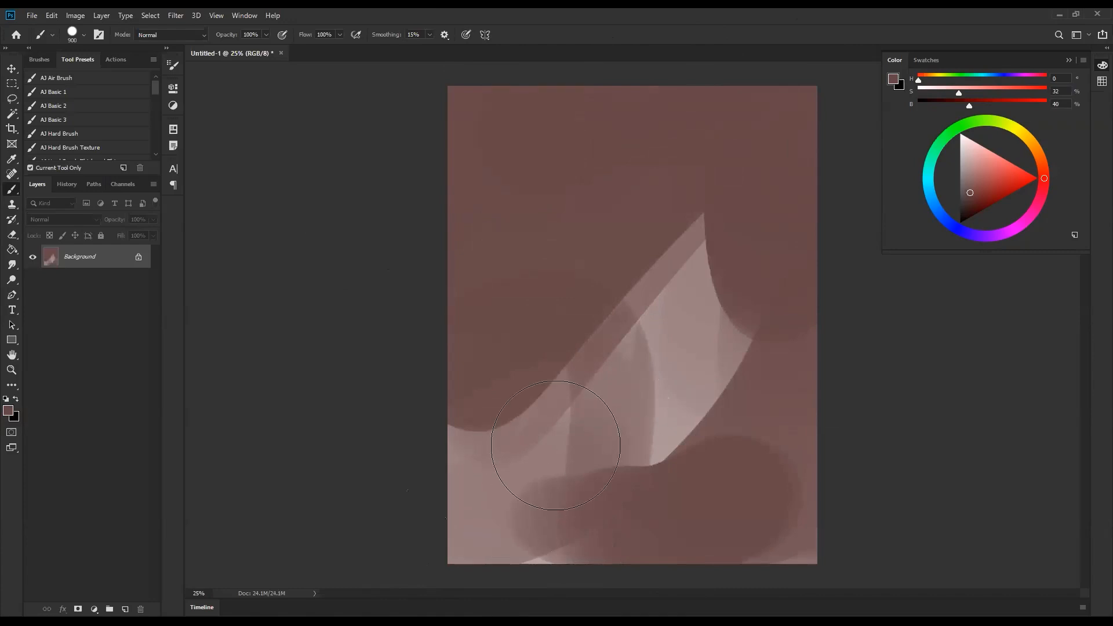
{"action": "mouse_move", "coordinate": [487, 421]}
{"action": "left_mouse_down"}
{"action": "mouse_move", "coordinate": [492, 522]}
{"action": "mouse_move", "coordinate": [526, 550]}
{"action": "left_mouse_up"}
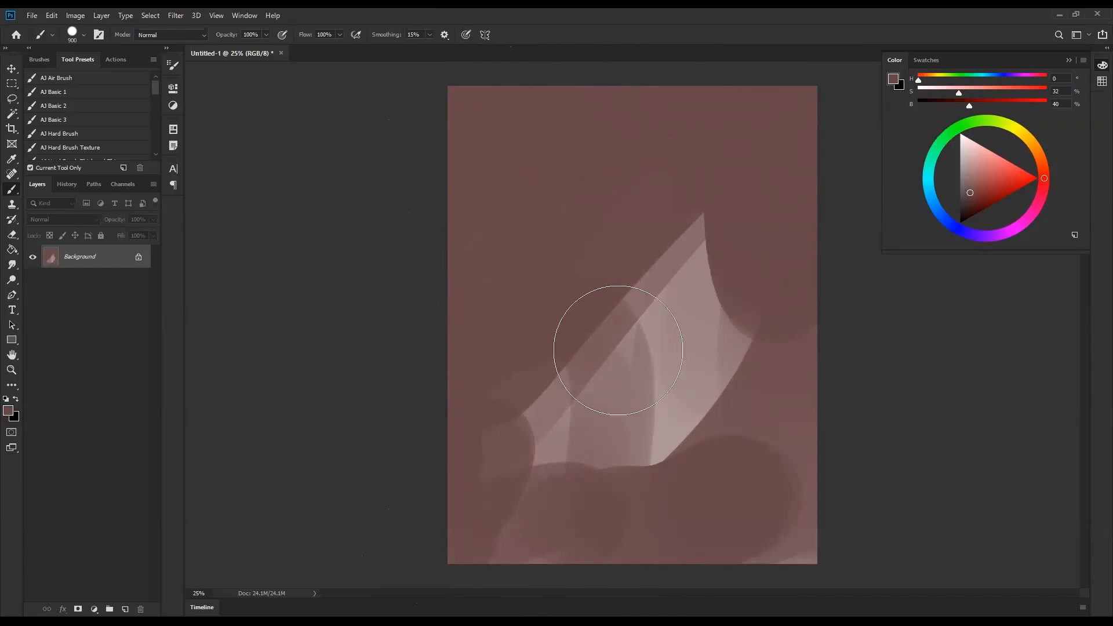
{"action": "left_click", "coordinate": [617, 323], "text": "alt"}
{"action": "left_click_drag", "start_coordinate": [651, 241], "coordinate": [556, 415]}
- Darken the canvas from above with black-to-transparent linear gradients at 10% opacity
{"action": "mouse_move", "coordinate": [960, 204]}
{"action": "left_mouse_down"}
{"action": "mouse_move", "coordinate": [994, 198]}
{"action": "mouse_move", "coordinate": [978, 204]}
{"action": "left_mouse_up"}
{"action": "key", "text": "g"}
{"action": "key", "text": "shift+g"}
{"action": "key", "text": "shift+g"}
{"action": "key", "text": "shift+g"}
{"action": "key", "text": "d"}
{"action": "left_click_drag", "start_coordinate": [628, 104], "coordinate": [624, 302]}
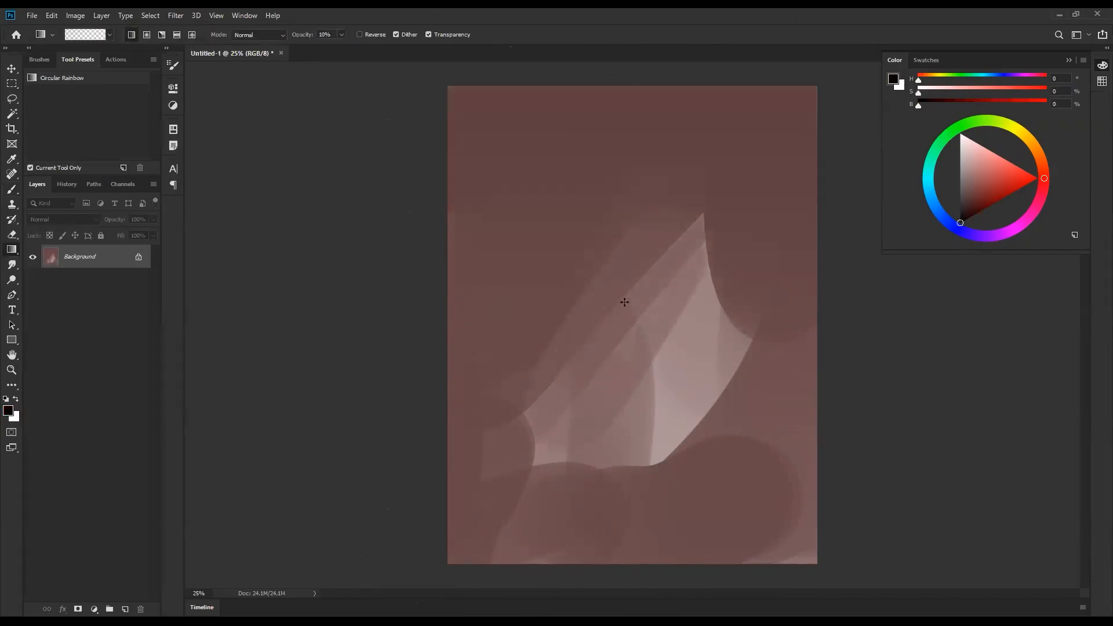
{"action": "left_click_drag", "start_coordinate": [603, 370], "coordinate": [601, 484]}
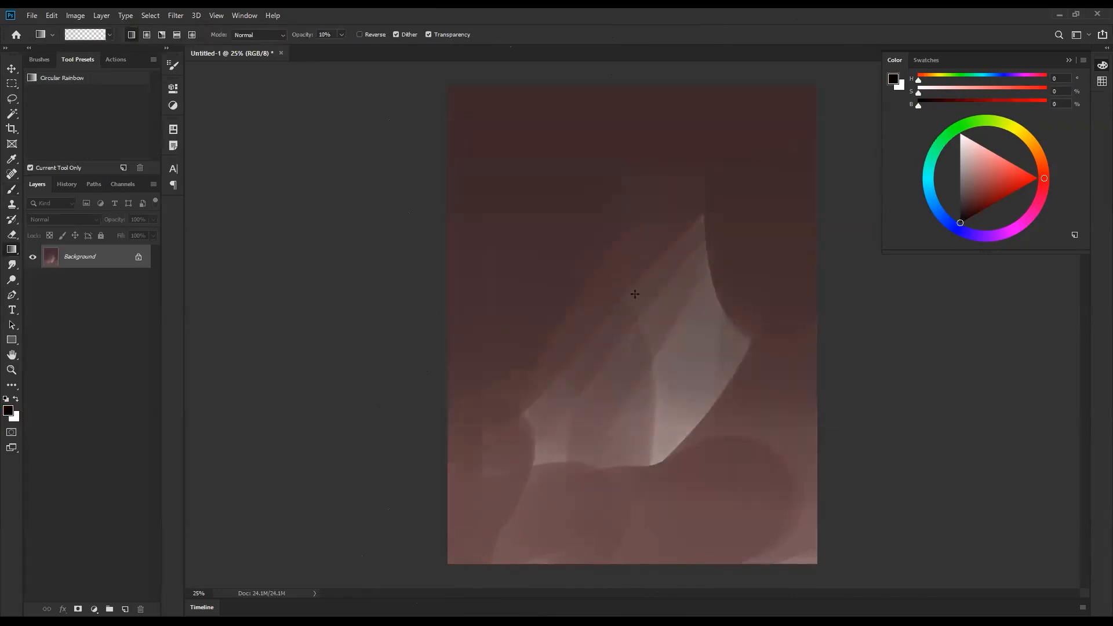
- Blend the light patch and lower areas into the dark background with large brush strokes in sampled brown tones
{"action": "key", "text": "b"}
{"action": "left_click", "coordinate": [731, 145], "text": "alt"}
{"action": "mouse_move", "coordinate": [730, 145]}
{"action": "left_mouse_down"}
{"action": "mouse_move", "coordinate": [691, 240]}
{"action": "mouse_move", "coordinate": [689, 405]}
{"action": "mouse_move", "coordinate": [750, 227]}
{"action": "mouse_move", "coordinate": [720, 224]}
{"action": "mouse_move", "coordinate": [648, 249]}
{"action": "mouse_move", "coordinate": [606, 211]}
{"action": "left_mouse_up"}
{"action": "mouse_move", "coordinate": [557, 348]}
{"action": "left_mouse_down"}
{"action": "mouse_move", "coordinate": [589, 422]}
{"action": "mouse_move", "coordinate": [706, 477]}
{"action": "left_mouse_up"}
{"action": "left_click", "coordinate": [566, 472], "text": "alt"}
{"action": "mouse_move", "coordinate": [566, 472]}
{"action": "left_mouse_down"}
{"action": "mouse_move", "coordinate": [505, 448]}
{"action": "mouse_move", "coordinate": [607, 266]}
{"action": "mouse_move", "coordinate": [502, 477]}
{"action": "mouse_move", "coordinate": [778, 524]}
{"action": "mouse_move", "coordinate": [495, 543]}
{"action": "left_mouse_up"}
{"action": "left_click", "coordinate": [607, 266], "text": "alt"}
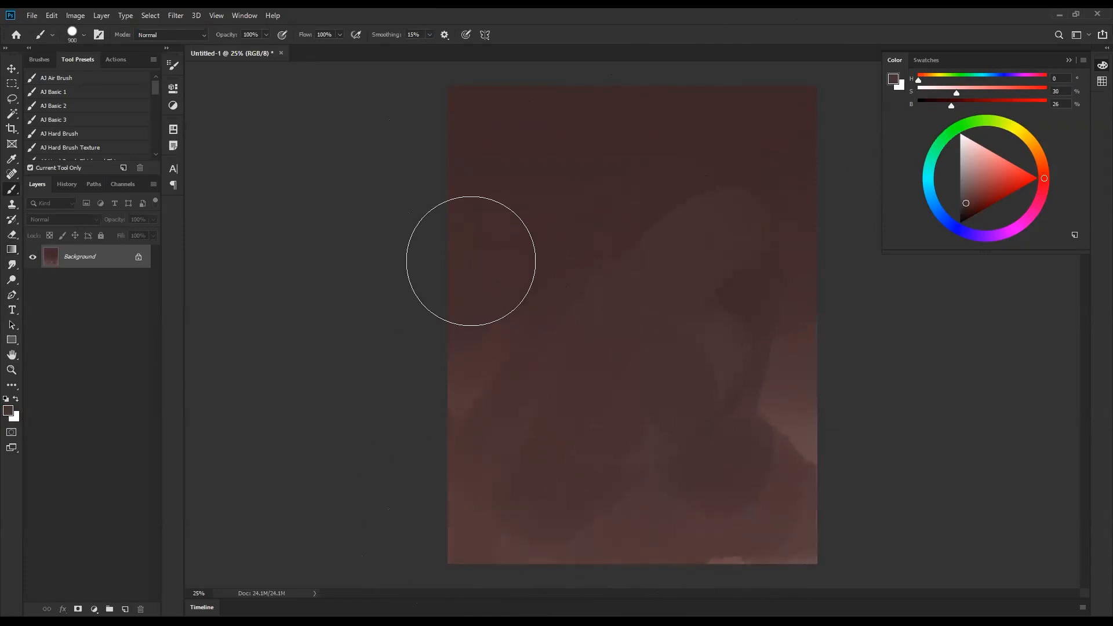
- Block in a dark red head shape near the canvas's upper middle with a much smaller brush
{"action": "scroll", "coordinate": [735, 346], "scroll_direction": "up", "scroll_amount": 1}
{"action": "left_click", "coordinate": [787, 234], "text": "alt"}
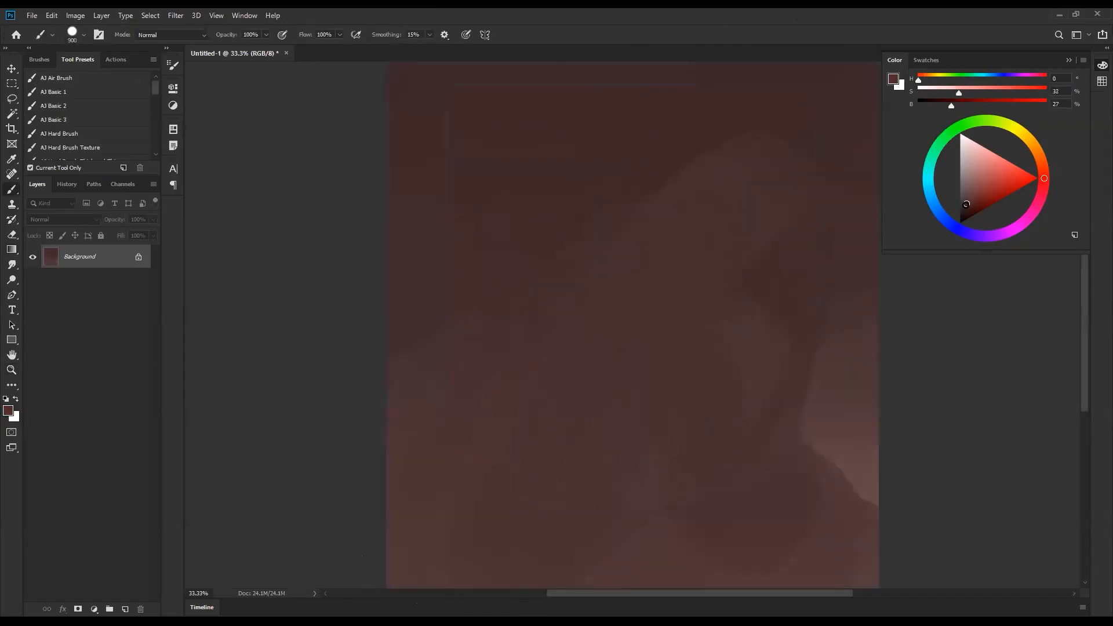
{"action": "left_click_drag", "start_coordinate": [972, 210], "coordinate": [972, 205]}
{"action": "key", "text": "bracketleft"}
{"action": "key", "text": "bracketleft"}
{"action": "key", "text": "bracketleft"}
{"action": "key", "text": "bracketleft"}
{"action": "key", "text": "bracketleft"}
{"action": "key", "text": "bracketleft"}
{"action": "key", "text": "bracketleft"}
{"action": "key", "text": "bracketleft"}
{"action": "key", "text": "bracketleft"}
{"action": "key", "text": "bracketleft"}
{"action": "key", "text": "bracketleft"}
{"action": "key", "text": "bracketleft"}
{"action": "key", "text": "bracketleft"}
{"action": "left_click_drag", "start_coordinate": [632, 112], "coordinate": [631, 167]}
- Build up the head and neck silhouette in dark red (H 0, S 46, B 26), reducing the brush to 30 for finer edges
{"action": "left_click_drag", "start_coordinate": [968, 209], "coordinate": [969, 205]}
{"action": "scroll", "coordinate": [692, 134], "scroll_direction": "right", "scroll_amount": 2}
{"action": "key", "text": "bracketright"}
{"action": "key", "text": "bracketright"}
{"action": "mouse_move", "coordinate": [587, 192]}
{"action": "left_mouse_down"}
{"action": "mouse_move", "coordinate": [595, 124]}
{"action": "mouse_move", "coordinate": [641, 139]}
{"action": "mouse_move", "coordinate": [639, 185]}
{"action": "mouse_move", "coordinate": [592, 133]}
{"action": "mouse_move", "coordinate": [647, 116]}
{"action": "mouse_move", "coordinate": [659, 170]}
{"action": "mouse_move", "coordinate": [636, 204]}
{"action": "mouse_move", "coordinate": [588, 214]}
{"action": "mouse_move", "coordinate": [618, 247]}
{"action": "mouse_move", "coordinate": [606, 163]}
{"action": "mouse_move", "coordinate": [614, 216]}
{"action": "mouse_move", "coordinate": [638, 216]}
{"action": "mouse_move", "coordinate": [648, 231]}
{"action": "mouse_move", "coordinate": [661, 182]}
{"action": "left_mouse_up"}
{"action": "key", "text": "bracketleft"}
{"action": "key", "text": "bracketleft"}
{"action": "key", "text": "bracketleft"}
{"action": "key", "text": "bracketleft"}
{"action": "key", "text": "bracketleft"}
{"action": "key", "text": "bracketleft"}
{"action": "key", "text": "bracketleft"}
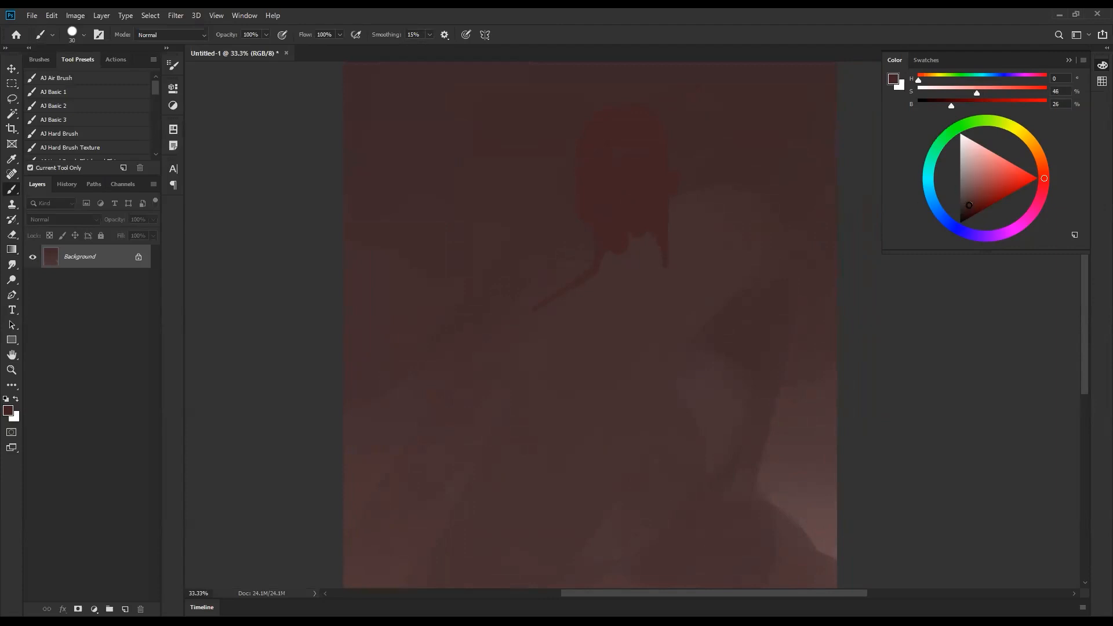
- Paint an orange-red (H 7, S 85, B 52) collar and shoulder garment below the head, enlarging the brush to 90
{"action": "left_click_drag", "start_coordinate": [1043, 180], "coordinate": [1044, 171]}
{"action": "left_click", "coordinate": [974, 205]}
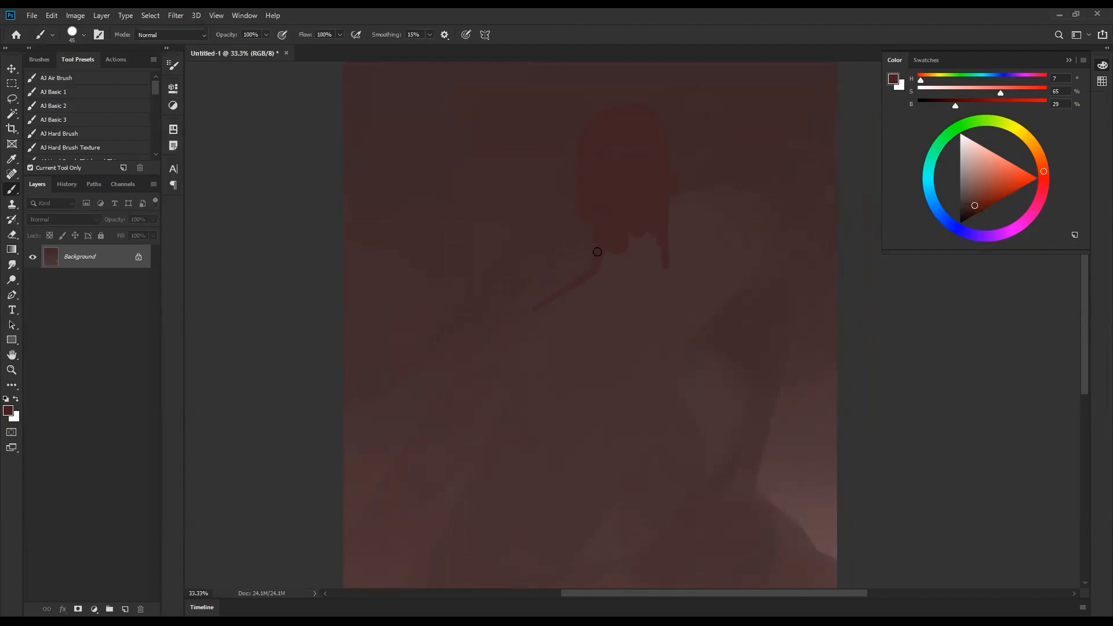
{"action": "mouse_move", "coordinate": [956, 183]}
{"action": "left_mouse_down"}
{"action": "mouse_move", "coordinate": [969, 209]}
{"action": "mouse_move", "coordinate": [994, 196]}
{"action": "left_mouse_up"}
{"action": "mouse_move", "coordinate": [604, 240]}
{"action": "left_mouse_down"}
{"action": "mouse_move", "coordinate": [584, 263]}
{"action": "mouse_move", "coordinate": [594, 272]}
{"action": "mouse_move", "coordinate": [603, 240]}
{"action": "mouse_move", "coordinate": [598, 264]}
{"action": "mouse_move", "coordinate": [618, 249]}
{"action": "mouse_move", "coordinate": [607, 260]}
{"action": "mouse_move", "coordinate": [668, 262]}
{"action": "mouse_move", "coordinate": [635, 259]}
{"action": "mouse_move", "coordinate": [653, 245]}
{"action": "mouse_move", "coordinate": [667, 265]}
{"action": "mouse_move", "coordinate": [604, 257]}
{"action": "mouse_move", "coordinate": [537, 313]}
{"action": "mouse_move", "coordinate": [577, 351]}
{"action": "mouse_move", "coordinate": [695, 291]}
{"action": "mouse_move", "coordinate": [698, 277]}
{"action": "mouse_move", "coordinate": [717, 280]}
{"action": "mouse_move", "coordinate": [612, 320]}
{"action": "mouse_move", "coordinate": [630, 280]}
{"action": "mouse_move", "coordinate": [613, 270]}
{"action": "mouse_move", "coordinate": [622, 303]}
{"action": "mouse_move", "coordinate": [577, 329]}
{"action": "left_mouse_up"}
{"action": "key", "text": "bracketright"}
{"action": "key", "text": "bracketright"}
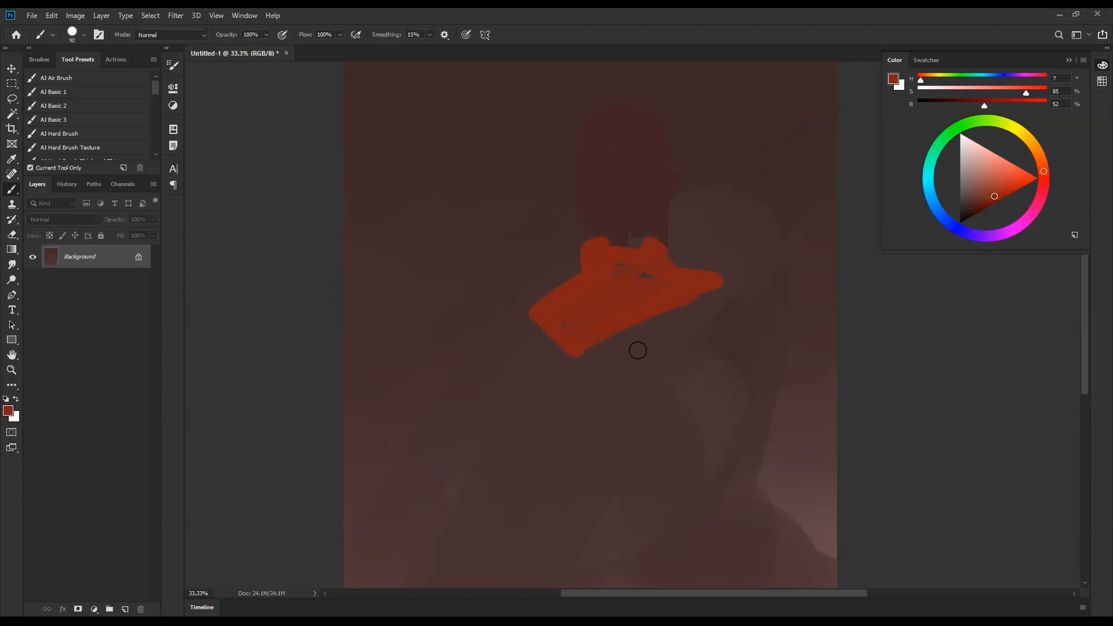
- Flip the canvas horizontally and reshape the head's edges with colour sampled from the background
{"action": "key", "text": "ctrl+shift+h"}
{"action": "left_click", "coordinate": [545, 238], "text": "alt"}
{"action": "left_click_drag", "start_coordinate": [576, 153], "coordinate": [514, 187]}
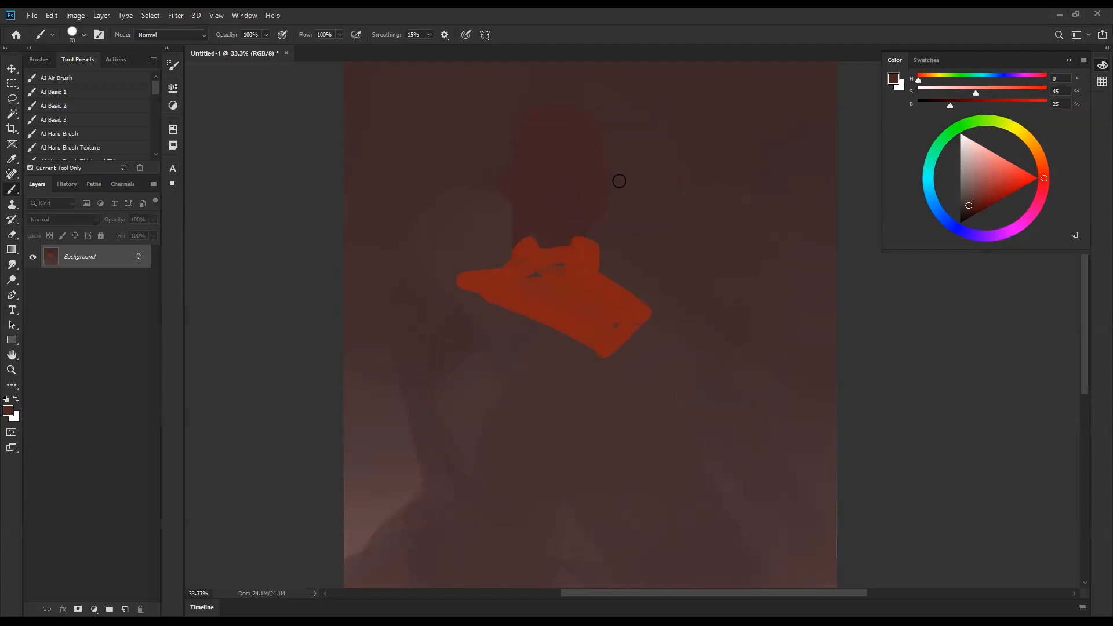
- Paint the short dark hair around the crown and sides of the head in near-black brown (H 0, S 33, B 11)
{"action": "key", "text": "bracketleft"}
{"action": "mouse_move", "coordinate": [529, 152]}
{"action": "left_mouse_down"}
{"action": "mouse_move", "coordinate": [541, 200]}
{"action": "mouse_move", "coordinate": [523, 211]}
{"action": "mouse_move", "coordinate": [513, 172]}
{"action": "mouse_move", "coordinate": [520, 211]}
{"action": "mouse_move", "coordinate": [521, 156]}
{"action": "mouse_move", "coordinate": [534, 168]}
{"action": "mouse_move", "coordinate": [524, 194]}
{"action": "mouse_move", "coordinate": [547, 150]}
{"action": "left_mouse_up"}
{"action": "key", "text": "d"}
{"action": "left_click", "coordinate": [515, 175], "text": "alt"}
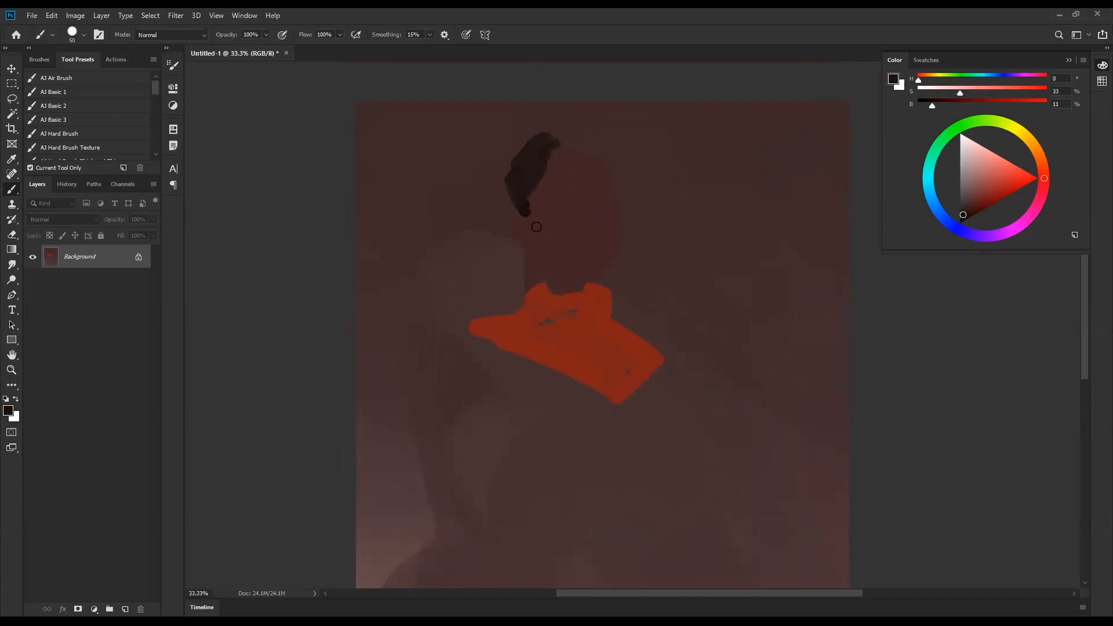
{"action": "key", "text": "bracketright"}
{"action": "key", "text": "bracketright"}
{"action": "key", "text": "bracketright"}
{"action": "mouse_move", "coordinate": [550, 150]}
{"action": "left_mouse_down"}
{"action": "mouse_move", "coordinate": [579, 129]}
{"action": "mouse_move", "coordinate": [577, 156]}
{"action": "mouse_move", "coordinate": [589, 129]}
{"action": "mouse_move", "coordinate": [590, 162]}
{"action": "mouse_move", "coordinate": [595, 128]}
{"action": "mouse_move", "coordinate": [600, 171]}
{"action": "mouse_move", "coordinate": [614, 146]}
{"action": "mouse_move", "coordinate": [617, 180]}
{"action": "left_mouse_up"}
{"action": "key", "text": "bracketleft"}
{"action": "key", "text": "bracketleft"}
{"action": "key", "text": "bracketleft"}
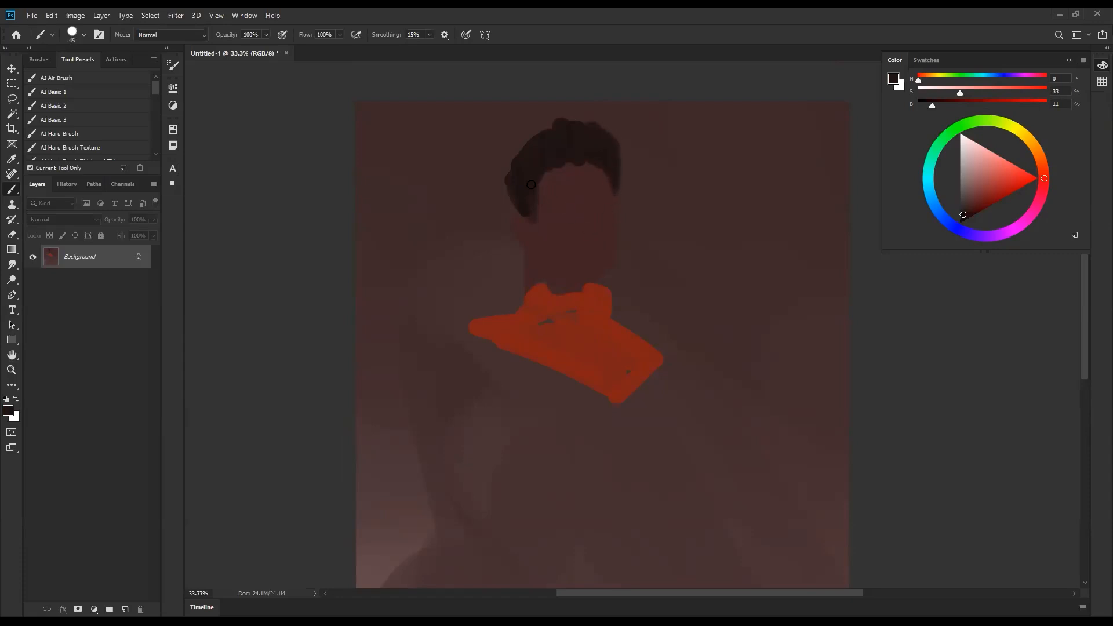
- Redefine the hairline and face shape with the sampled dark red skin tone
{"action": "left_click", "coordinate": [548, 200], "text": "alt"}
{"action": "key", "text": "bracketright"}
{"action": "mouse_move", "coordinate": [540, 183]}
{"action": "left_mouse_down"}
{"action": "mouse_move", "coordinate": [604, 167]}
{"action": "mouse_move", "coordinate": [551, 170]}
{"action": "mouse_move", "coordinate": [611, 173]}
{"action": "mouse_move", "coordinate": [572, 161]}
{"action": "mouse_move", "coordinate": [596, 170]}
{"action": "mouse_move", "coordinate": [541, 211]}
{"action": "left_mouse_up"}
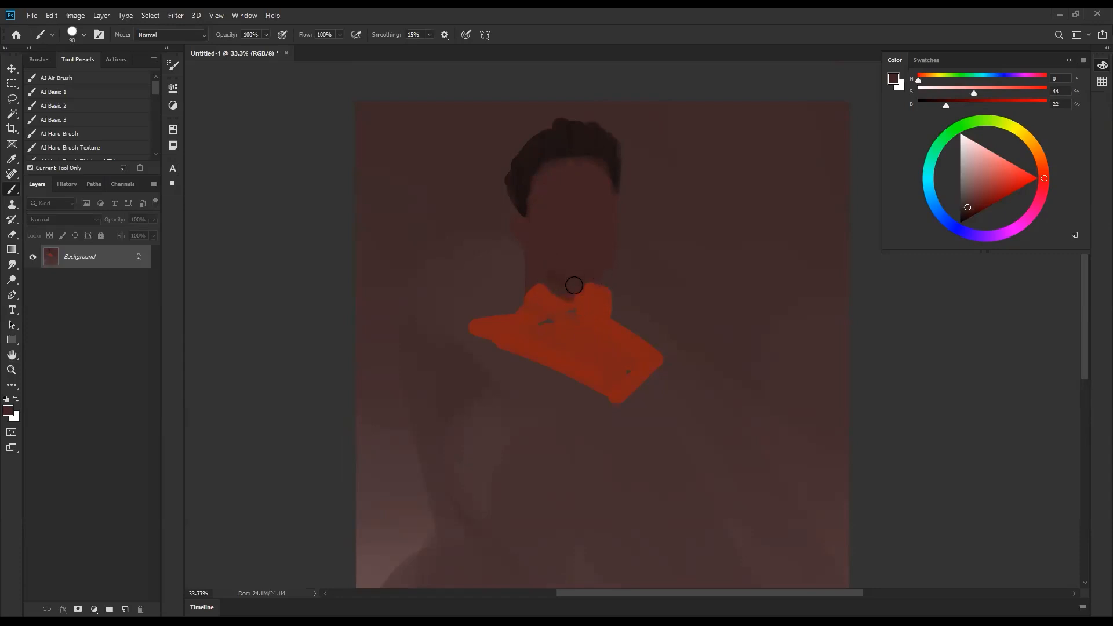
- Flip the canvas back and shade the jaw, the area under the chin and the inner collar with dark brown tones
{"action": "key", "text": "d"}
{"action": "key", "text": "ctrl+shift+h"}
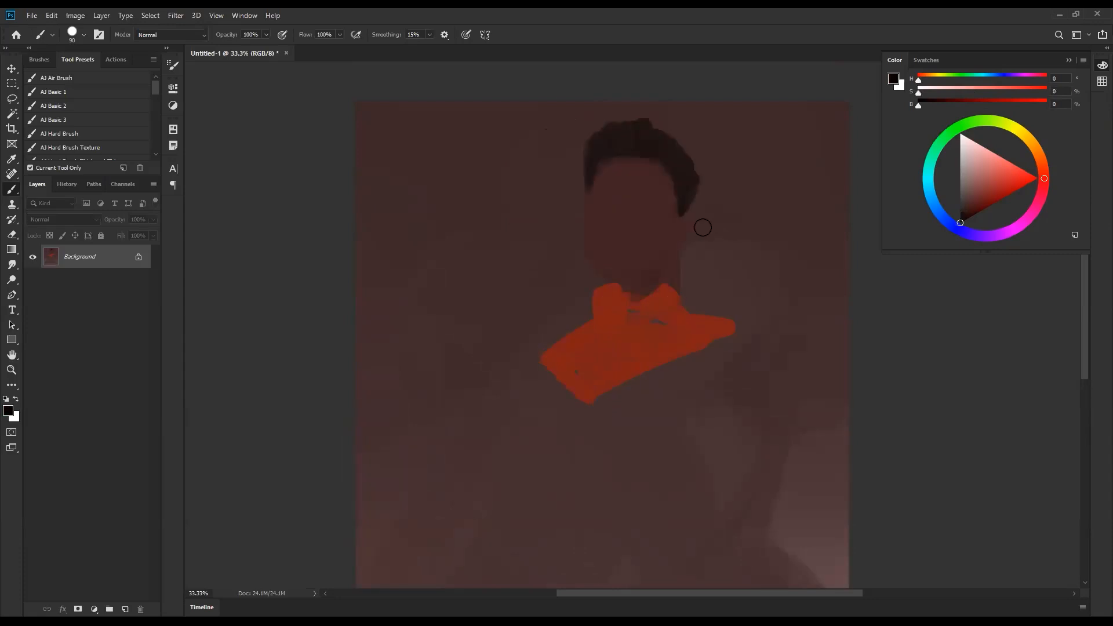
{"action": "mouse_move", "coordinate": [614, 276]}
{"action": "left_mouse_down"}
{"action": "mouse_move", "coordinate": [596, 266]}
{"action": "mouse_move", "coordinate": [644, 271]}
{"action": "left_mouse_up"}
{"action": "left_click", "coordinate": [618, 272], "text": "alt"}
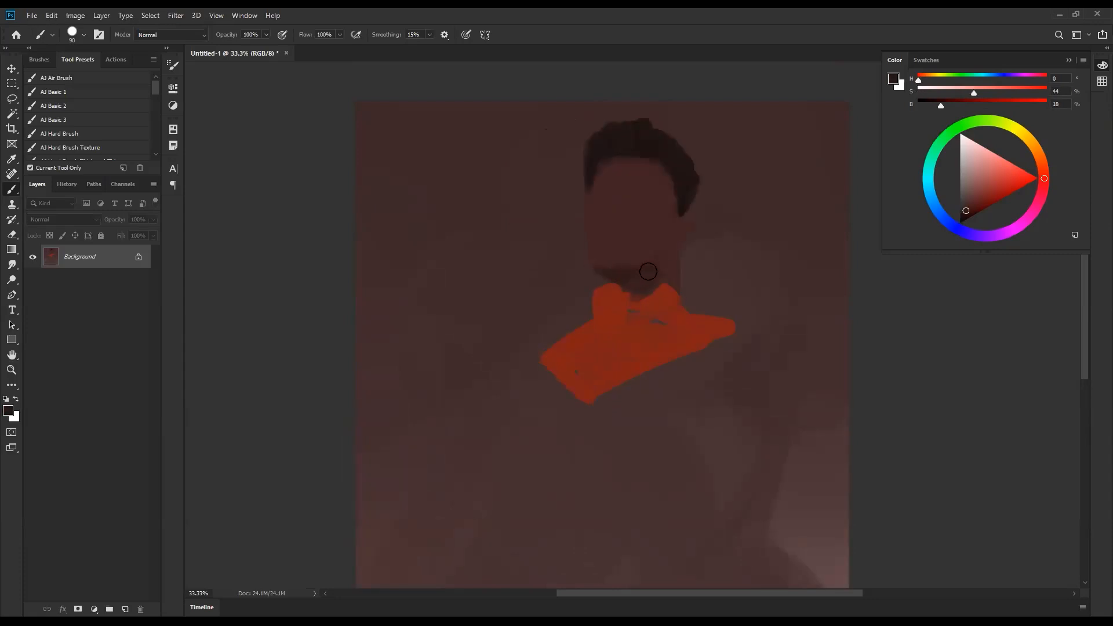
{"action": "mouse_move", "coordinate": [626, 303]}
{"action": "left_mouse_down"}
{"action": "mouse_move", "coordinate": [602, 291]}
{"action": "mouse_move", "coordinate": [632, 308]}
{"action": "mouse_move", "coordinate": [652, 271]}
{"action": "mouse_move", "coordinate": [610, 272]}
{"action": "left_mouse_up"}
{"action": "left_click", "coordinate": [625, 270], "text": "alt"}
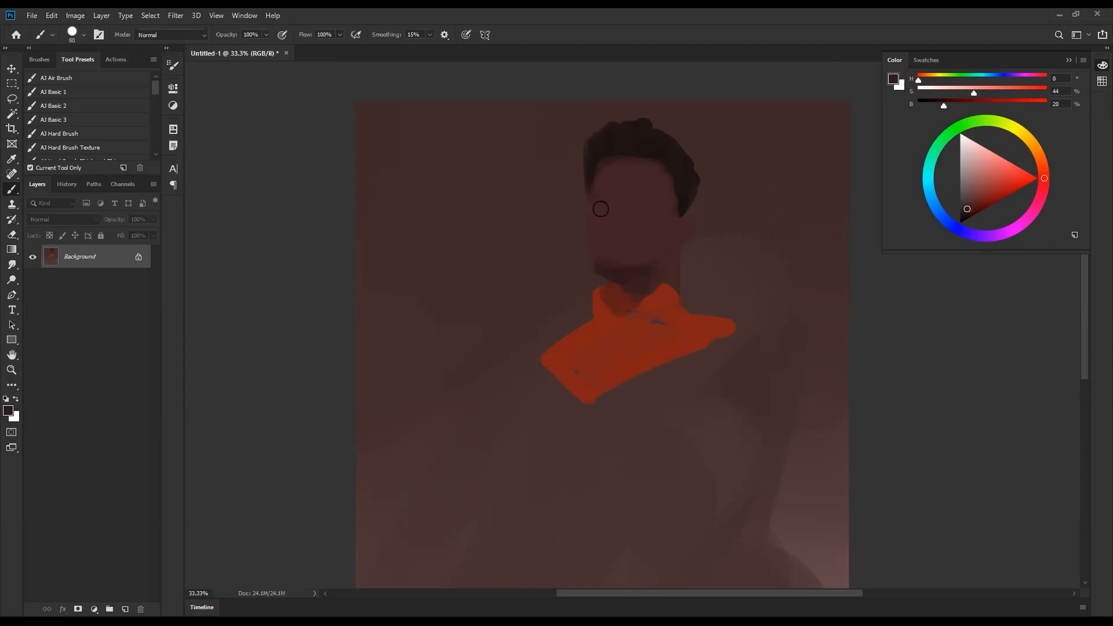
- Flip the canvas again, tidy the neck edge with sampled colours, and sharpen the collar's outer flap in orange-red
{"action": "key", "text": "ctrl+shift+h"}
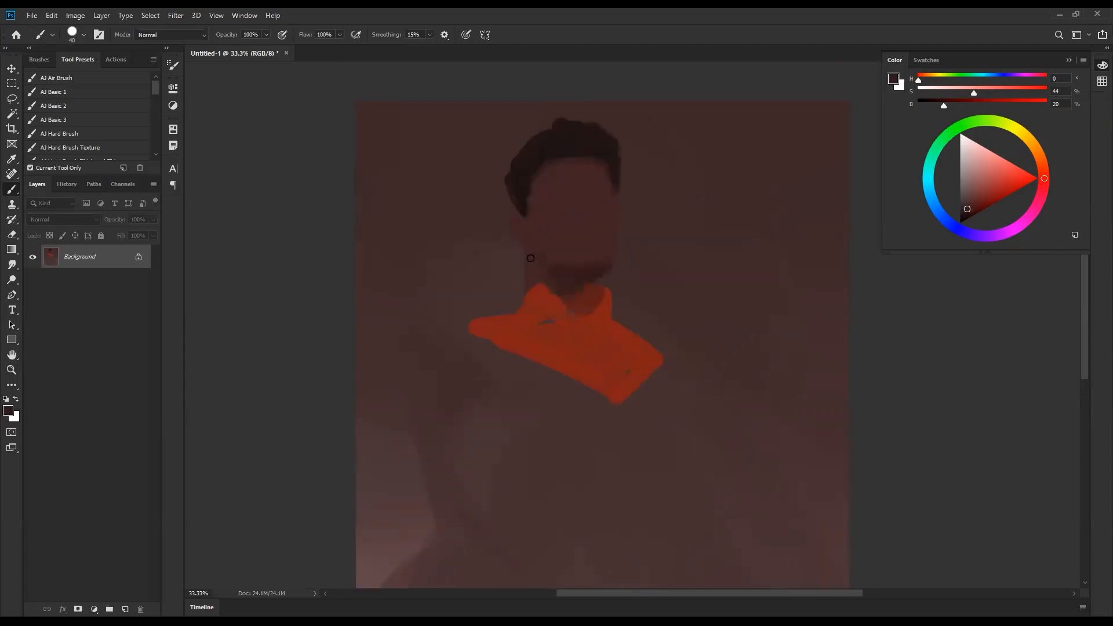
{"action": "left_click", "coordinate": [522, 280], "text": "alt"}
{"action": "left_click", "coordinate": [538, 287], "text": "alt"}
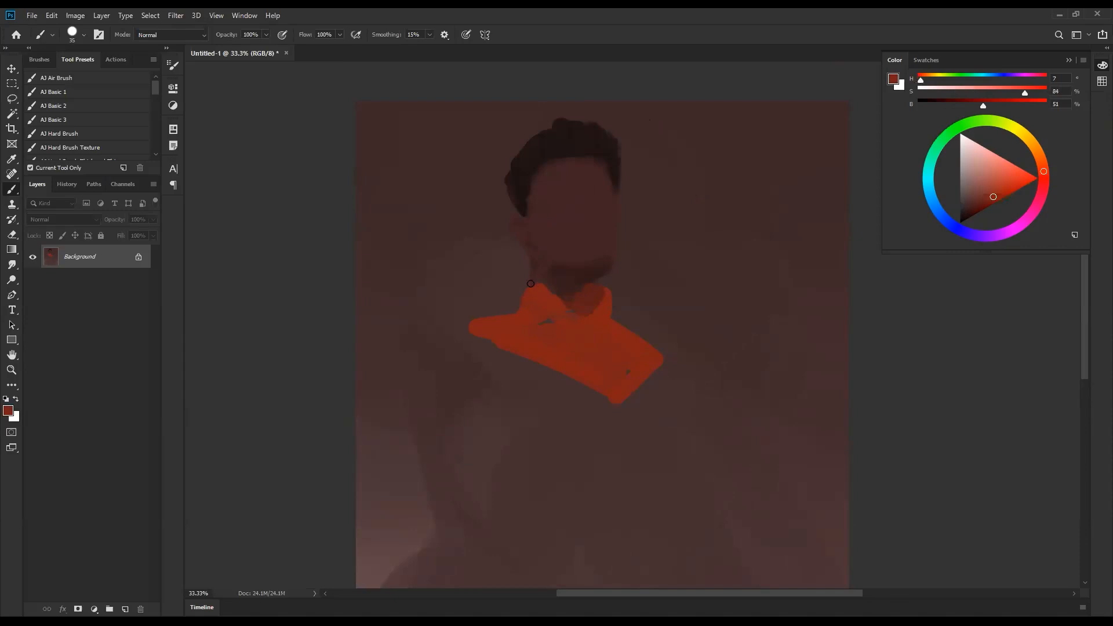
{"action": "left_click_drag", "start_coordinate": [526, 301], "coordinate": [566, 316]}
- Shade the collar and garment folds with black, then blend them and the neck opening with sampled tones
{"action": "key", "text": "d"}
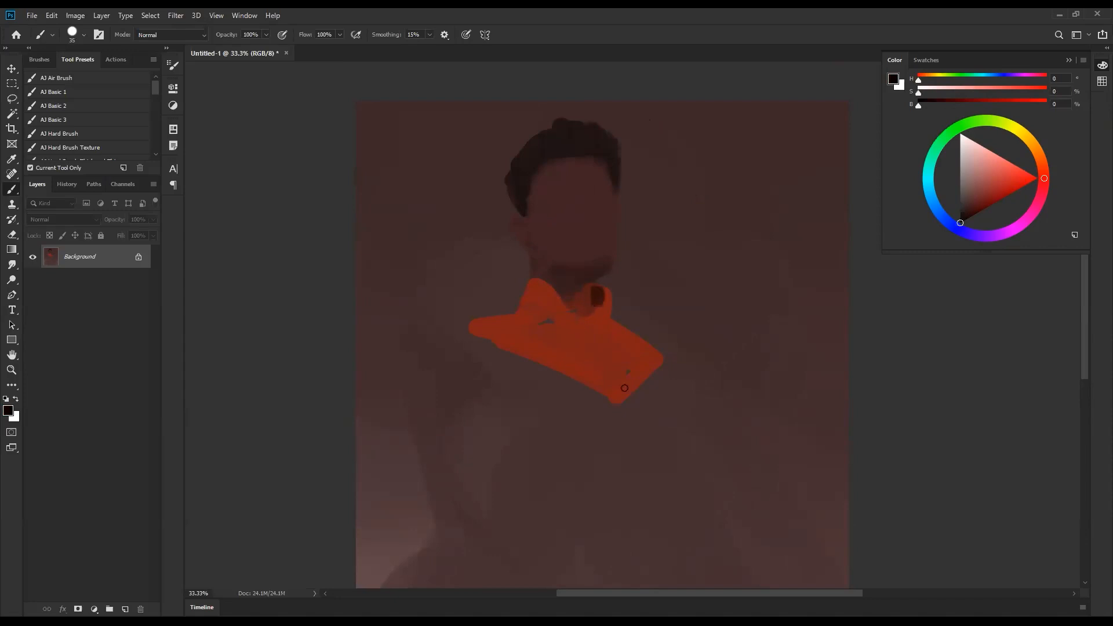
{"action": "left_click", "coordinate": [556, 329], "text": "alt"}
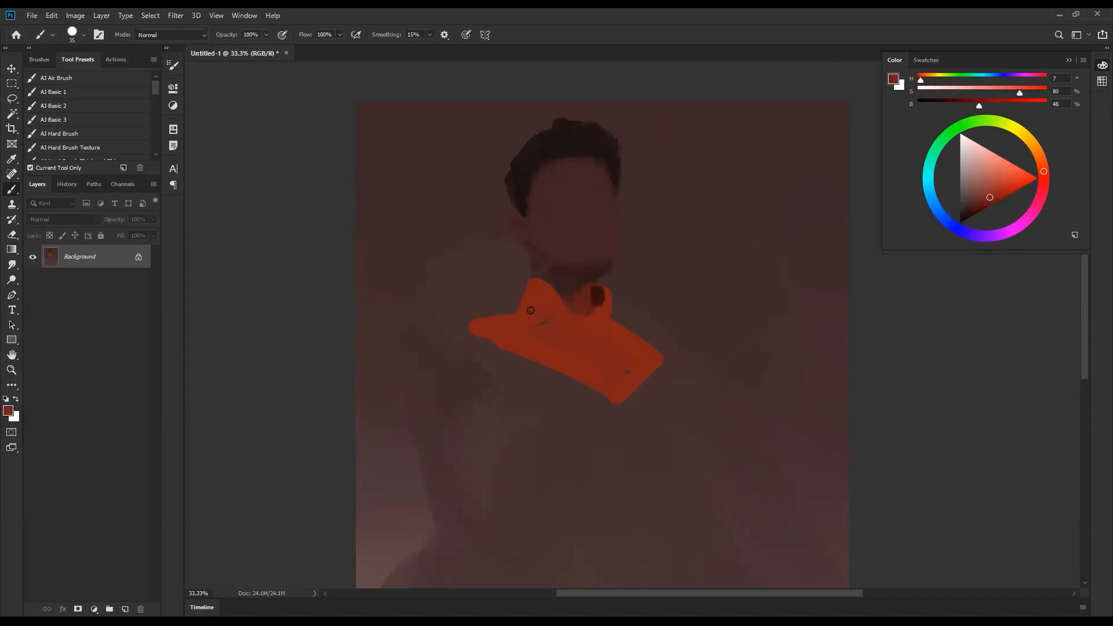
{"action": "key", "text": "d"}
{"action": "key", "text": "bracketright"}
{"action": "key", "text": "bracketright"}
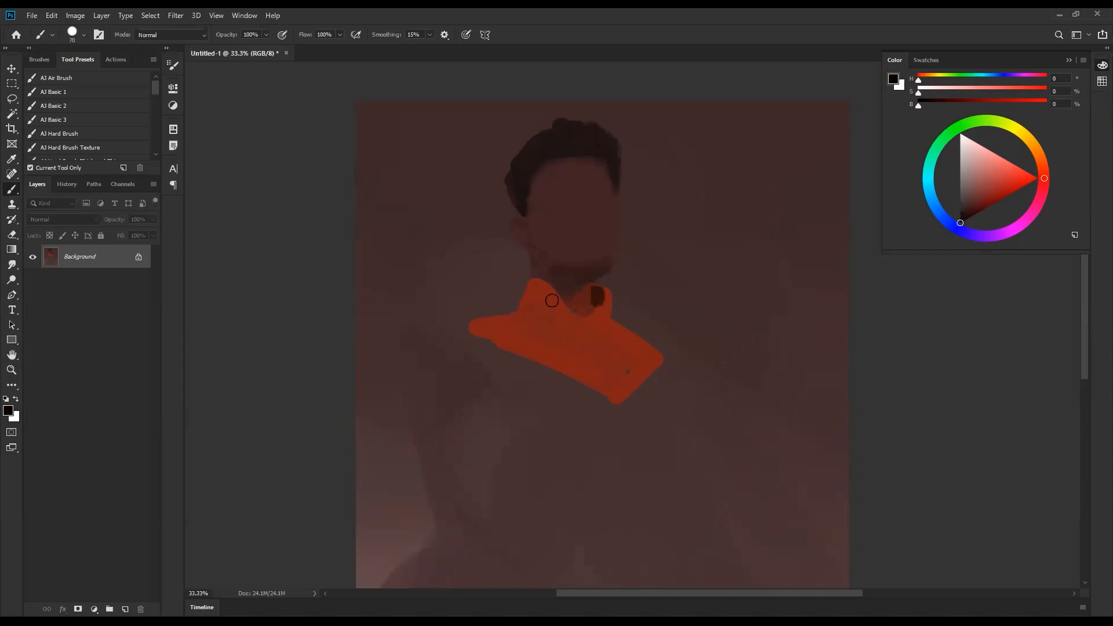
{"action": "left_click_drag", "start_coordinate": [532, 303], "coordinate": [523, 311]}
{"action": "left_click", "coordinate": [543, 296], "text": "alt"}
{"action": "left_click", "coordinate": [529, 302], "text": "alt"}
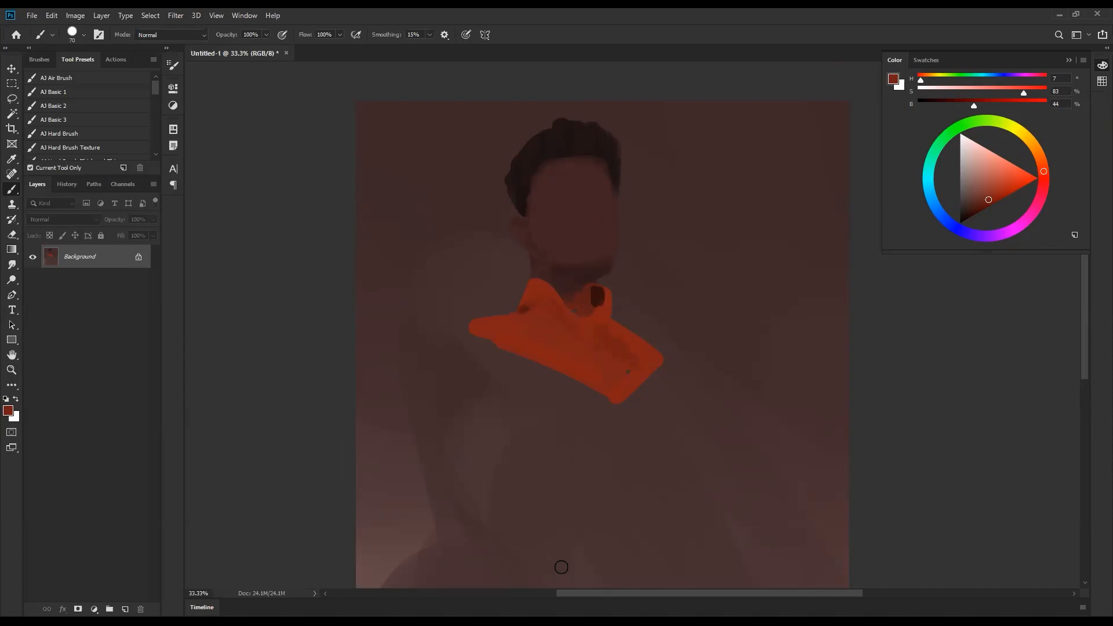
{"action": "left_click", "coordinate": [599, 295], "text": "alt"}
{"action": "left_click", "coordinate": [586, 284], "text": "alt"}
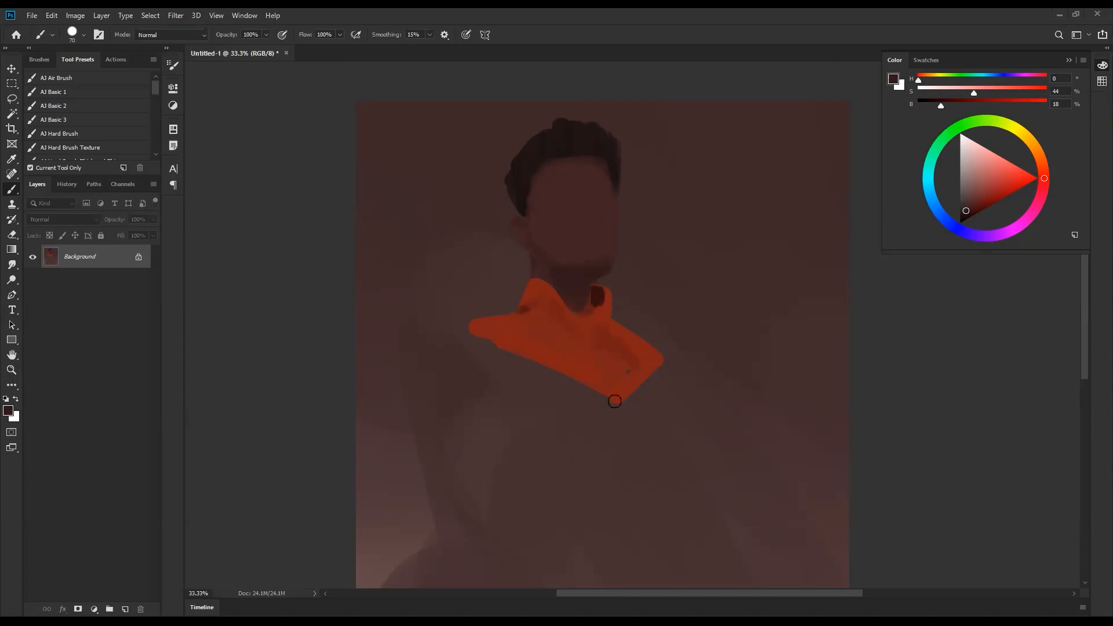
- Duplicate the Background layer and scale the copy up so the figure fills more of the canvas
{"action": "key", "text": "z"}
{"action": "left_click", "coordinate": [551, 155], "text": "alt"}
{"action": "left_click", "coordinate": [552, 155], "text": "alt"}
{"action": "left_click", "coordinate": [552, 155], "text": "alt"}
{"action": "left_click", "coordinate": [552, 156], "text": "alt"}
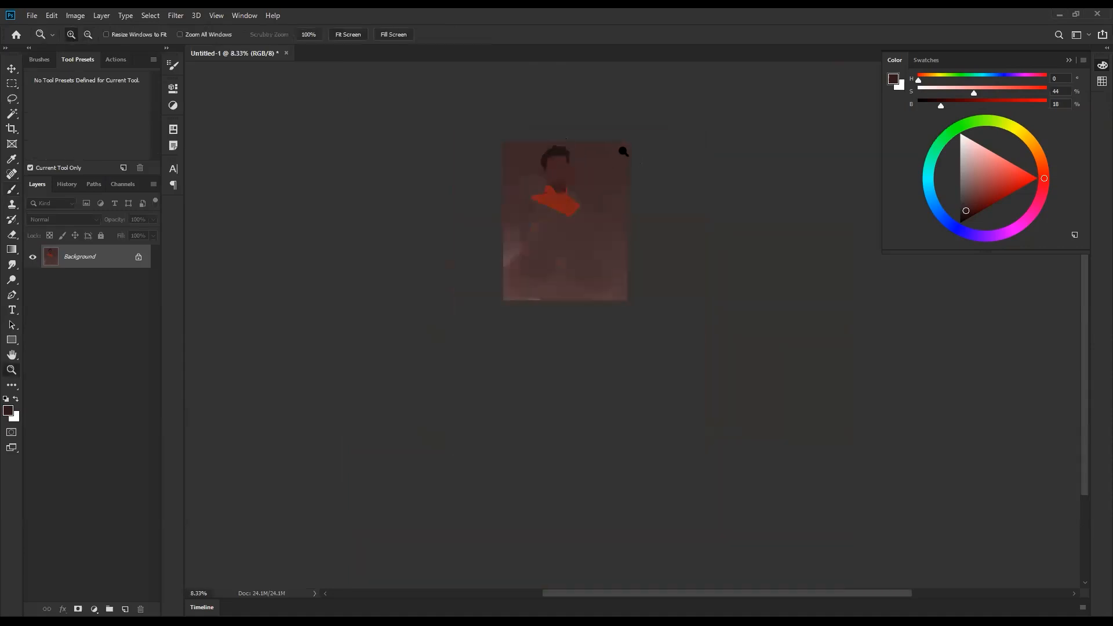
{"action": "key", "text": "ctrl+j"}
{"action": "key", "text": "ctrl+t"}
{"action": "left_click_drag", "start_coordinate": [627, 142], "coordinate": [626, 232]}
{"action": "key", "text": "Return"}
{"action": "key", "text": "z"}
{"action": "left_click", "coordinate": [607, 204]}
{"action": "left_click", "coordinate": [607, 204]}
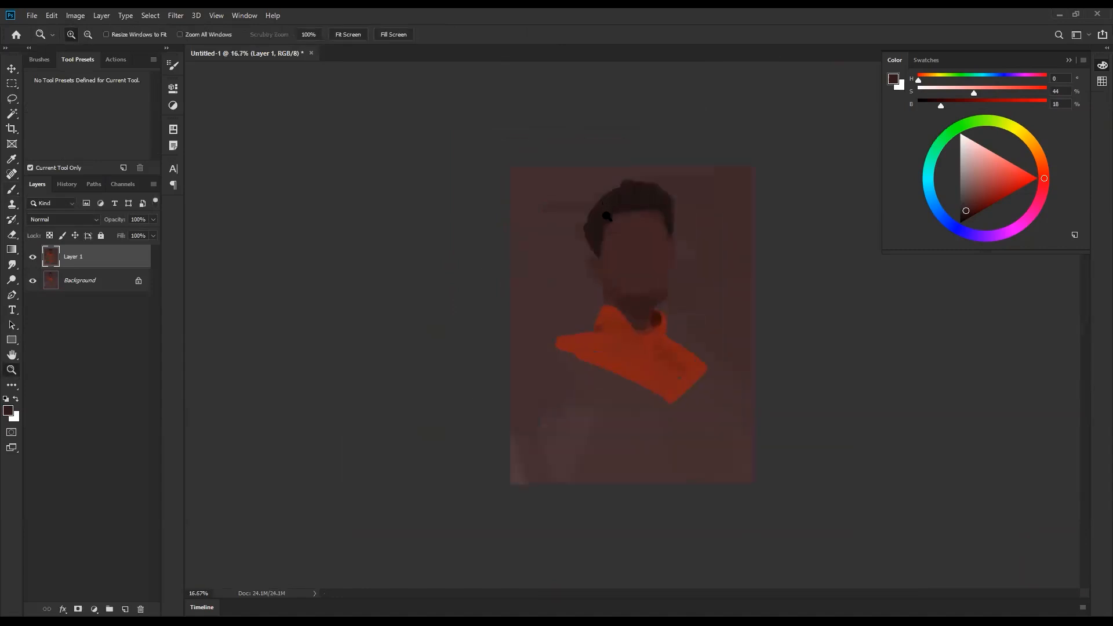
{"action": "left_click", "coordinate": [671, 250]}
- Set the brush to a muted pink highlight colour (H 0, S 29, B 49) and reduce its size to 45
{"action": "key", "text": "b"}
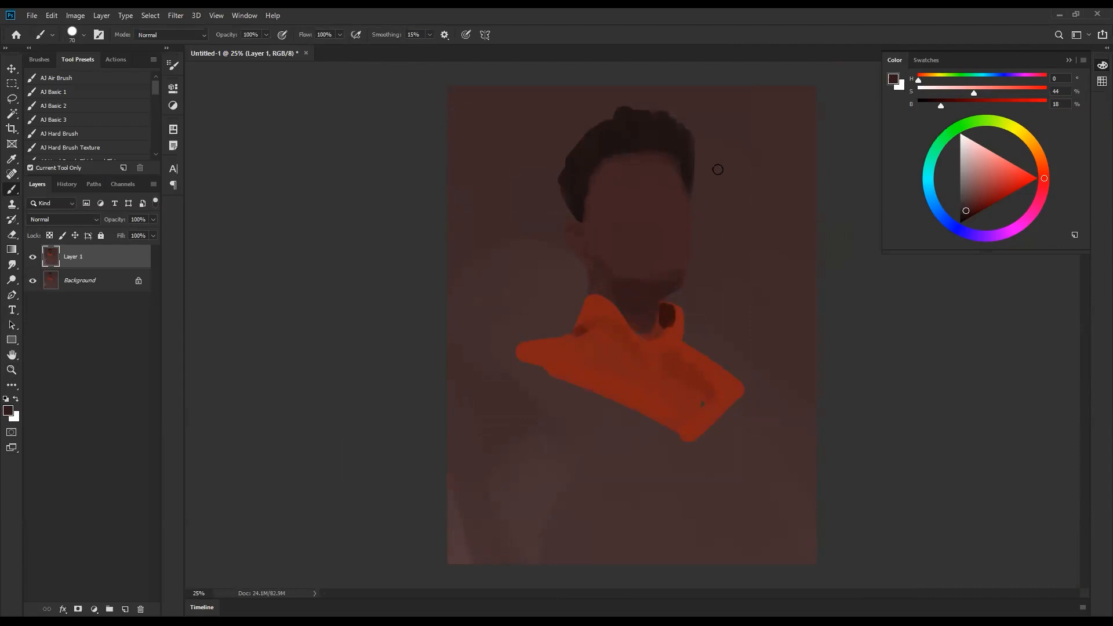
{"action": "left_click", "coordinate": [976, 184]}
{"action": "left_click", "coordinate": [966, 190]}
{"action": "left_click", "coordinate": [971, 184]}
{"action": "key", "text": "bracketleft"}
{"action": "key", "text": "bracketleft"}
{"action": "key", "text": "bracketleft"}
{"action": "left_click_drag", "start_coordinate": [677, 166], "coordinate": [694, 207]}
{"action": "key", "text": "ctrl+z"}
{"action": "left_click_drag", "start_coordinate": [680, 162], "coordinate": [690, 208]}
{"action": "left_click_drag", "start_coordinate": [679, 169], "coordinate": [689, 218]}
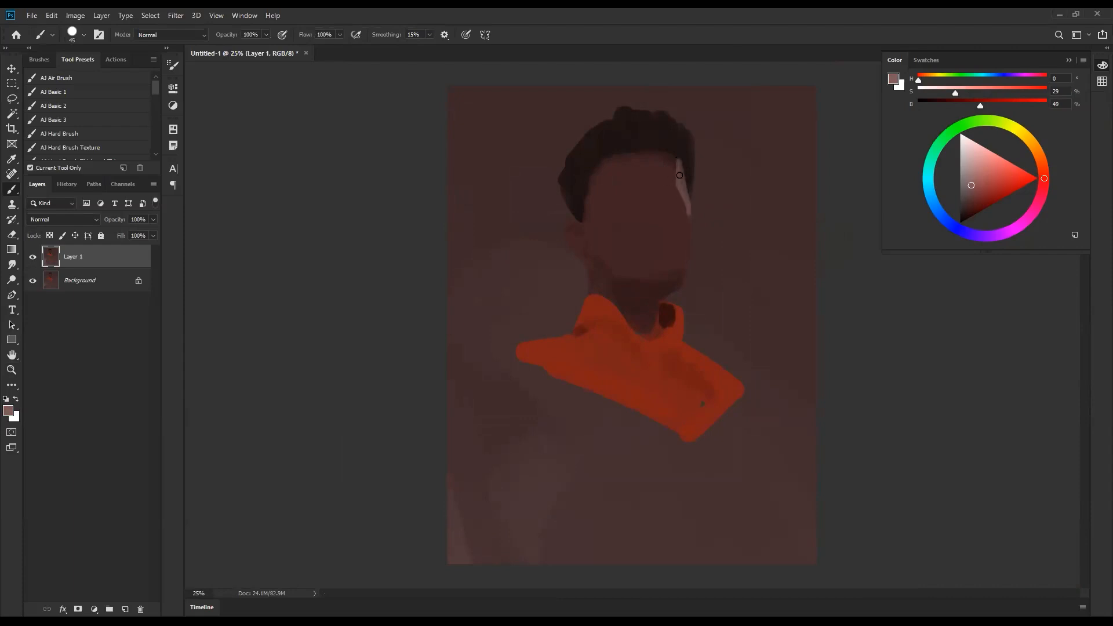
{"action": "key", "text": "ctrl+z"}
{"action": "mouse_move", "coordinate": [596, 173]}
{"action": "left_mouse_down"}
{"action": "mouse_move", "coordinate": [607, 192]}
{"action": "mouse_move", "coordinate": [597, 223]}
{"action": "left_mouse_up"}
{"action": "key", "text": "ctrl+z"}
- Paint muted pink highlights along both temples, the cheekbone down to the chin, and the nose
{"action": "mouse_move", "coordinate": [597, 168]}
{"action": "left_mouse_down"}
{"action": "mouse_move", "coordinate": [608, 188]}
{"action": "mouse_move", "coordinate": [592, 213]}
{"action": "mouse_move", "coordinate": [621, 233]}
{"action": "mouse_move", "coordinate": [638, 285]}
{"action": "left_mouse_up"}
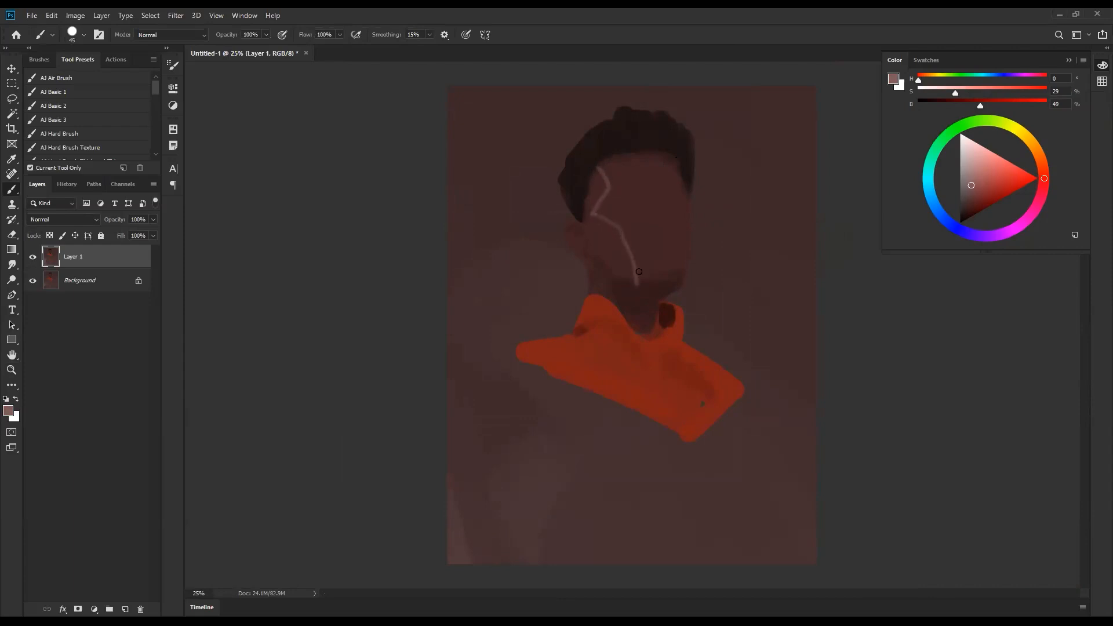
{"action": "left_click_drag", "start_coordinate": [679, 159], "coordinate": [687, 202]}
{"action": "mouse_move", "coordinate": [599, 175]}
{"action": "left_mouse_down"}
{"action": "mouse_move", "coordinate": [588, 221]}
{"action": "mouse_move", "coordinate": [597, 187]}
{"action": "mouse_move", "coordinate": [598, 200]}
{"action": "mouse_move", "coordinate": [653, 198]}
{"action": "mouse_move", "coordinate": [642, 190]}
{"action": "mouse_move", "coordinate": [657, 228]}
{"action": "left_mouse_up"}
- Paint the dark eye sockets and brows on both sides of the nose bridge with black and sampled skin tone
{"action": "key", "text": "bracketleft"}
{"action": "key", "text": "d"}
{"action": "key", "text": "bracketright"}
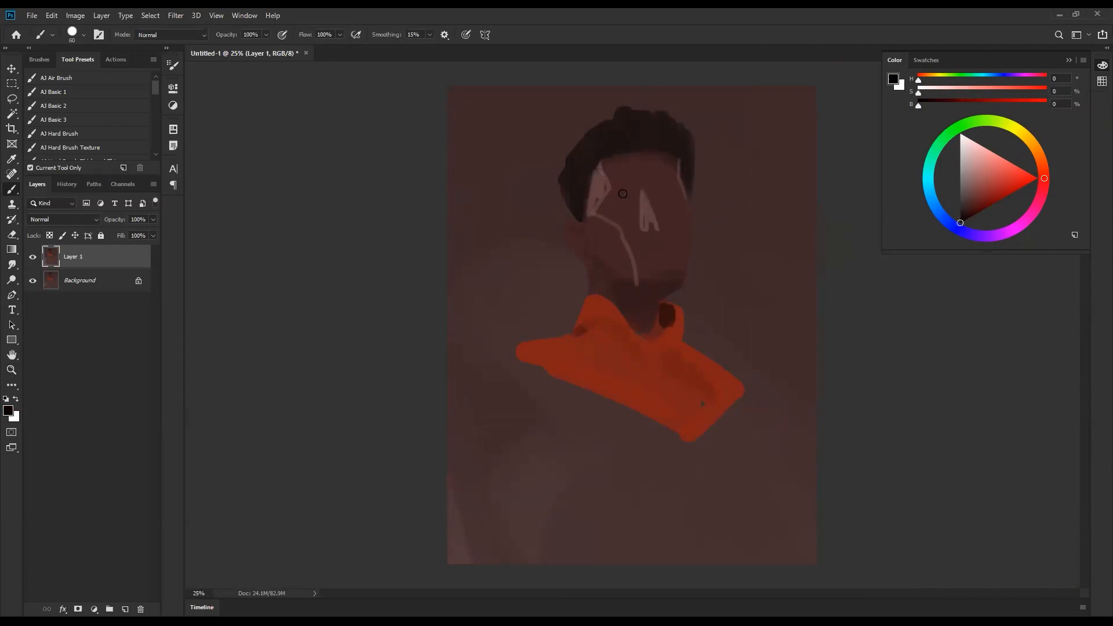
{"action": "left_click", "coordinate": [635, 188], "text": "alt"}
{"action": "key", "text": "d"}
{"action": "key", "text": "bracketleft"}
- Fill the cheek plane and the side of the neck with the sampled muted pink, enlarging the brush to 90
{"action": "left_click", "coordinate": [644, 223], "text": "alt"}
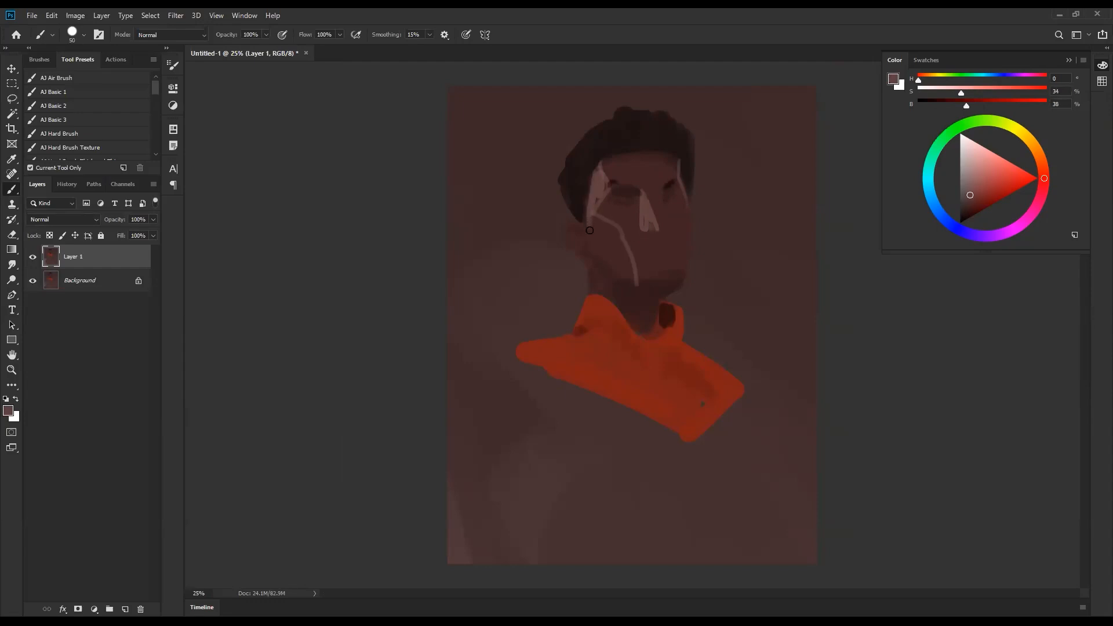
{"action": "mouse_move", "coordinate": [589, 214]}
{"action": "left_mouse_down"}
{"action": "mouse_move", "coordinate": [621, 243]}
{"action": "mouse_move", "coordinate": [599, 231]}
{"action": "mouse_move", "coordinate": [629, 278]}
{"action": "mouse_move", "coordinate": [629, 255]}
{"action": "mouse_move", "coordinate": [606, 250]}
{"action": "mouse_move", "coordinate": [605, 282]}
{"action": "left_mouse_up"}
{"action": "key", "text": "bracketright"}
{"action": "key", "text": "bracketright"}
{"action": "key", "text": "bracketright"}
{"action": "key", "text": "bracketright"}
{"action": "key", "text": "bracketright"}
{"action": "key", "text": "bracketleft"}
- Soften the jaw edge of the cheek plane with sampled skin tones and refine the nose shadow with a size 45 brush
{"action": "left_click", "coordinate": [575, 293], "text": "alt"}
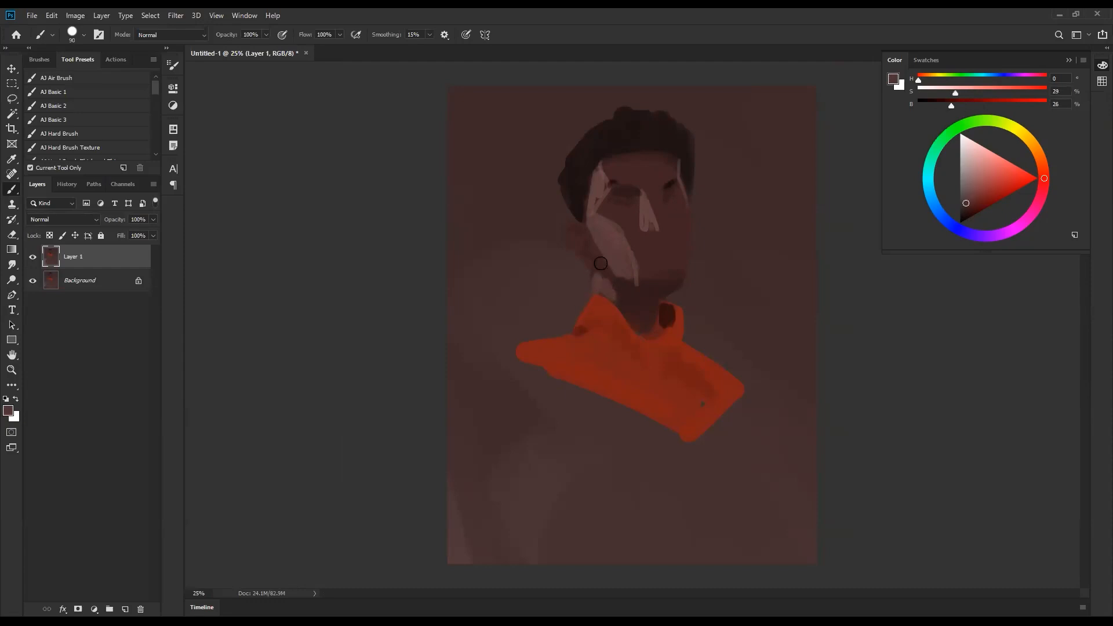
{"action": "mouse_move", "coordinate": [605, 253]}
{"action": "left_mouse_down"}
{"action": "mouse_move", "coordinate": [610, 285]}
{"action": "mouse_move", "coordinate": [618, 267]}
{"action": "mouse_move", "coordinate": [645, 280]}
{"action": "left_mouse_up"}
{"action": "key", "text": "bracketleft"}
{"action": "key", "text": "bracketleft"}
{"action": "key", "text": "bracketleft"}
{"action": "key", "text": "bracketleft"}
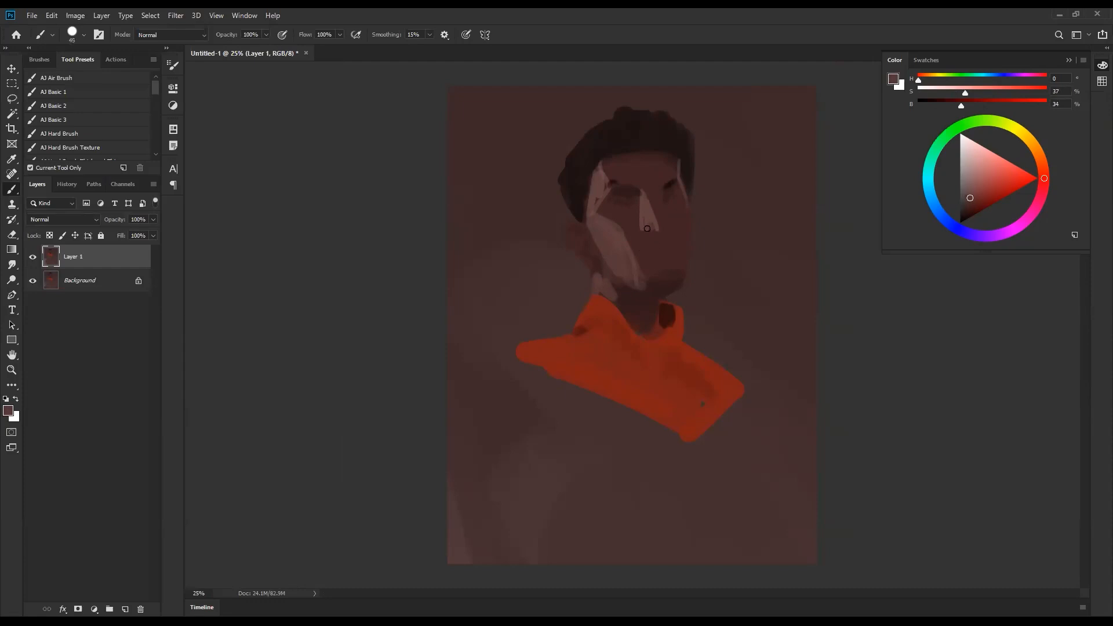
{"action": "left_click_drag", "start_coordinate": [644, 227], "coordinate": [638, 222]}
- Deepen the eye sockets, forehead and far side of the face with sampled dark browns, using a size 200 brush
{"action": "left_click", "coordinate": [618, 234], "text": "alt"}
{"action": "key", "text": "bracketright"}
{"action": "key", "text": "bracketright"}
{"action": "key", "text": "bracketright"}
{"action": "key", "text": "bracketright"}
{"action": "key", "text": "bracketright"}
{"action": "key", "text": "bracketright"}
{"action": "key", "text": "bracketright"}
{"action": "key", "text": "bracketright"}
{"action": "key", "text": "d"}
{"action": "left_click", "coordinate": [618, 190], "text": "alt"}
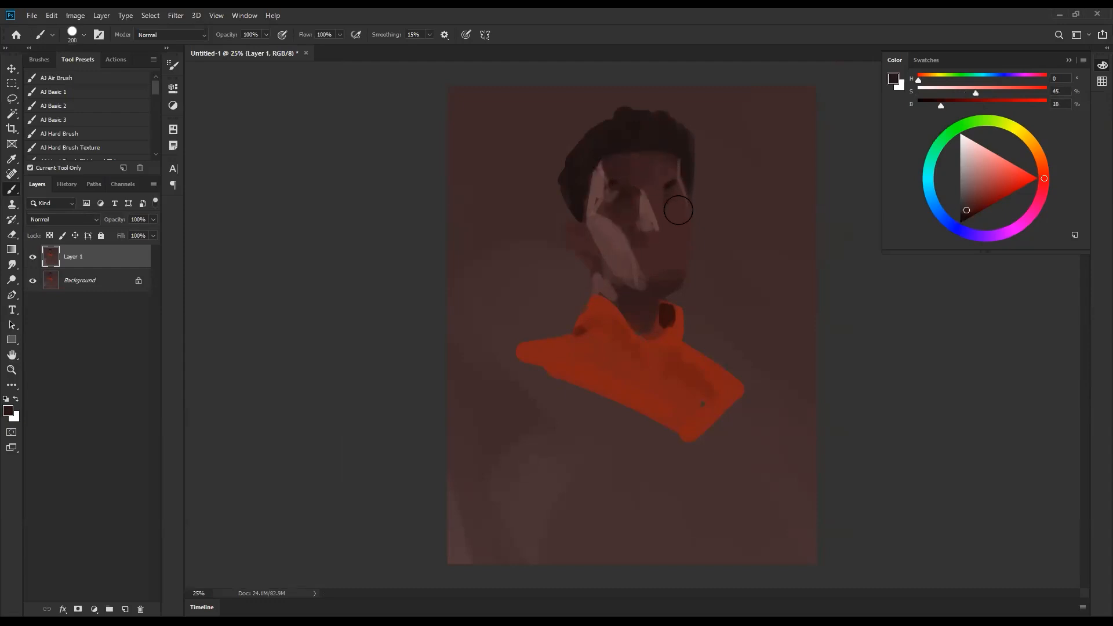
{"action": "left_click_drag", "start_coordinate": [661, 170], "coordinate": [668, 164]}
- Extend the sampled muted pink highlight down the far side of the face to the jaw with a size 50 brush
{"action": "key", "text": "bracketleft"}
{"action": "left_click", "coordinate": [606, 180], "text": "alt"}
{"action": "key", "text": "bracketleft"}
{"action": "key", "text": "bracketleft"}
{"action": "key", "text": "bracketleft"}
{"action": "key", "text": "bracketleft"}
{"action": "key", "text": "bracketleft"}
{"action": "key", "text": "bracketleft"}
{"action": "key", "text": "bracketleft"}
{"action": "key", "text": "bracketleft"}
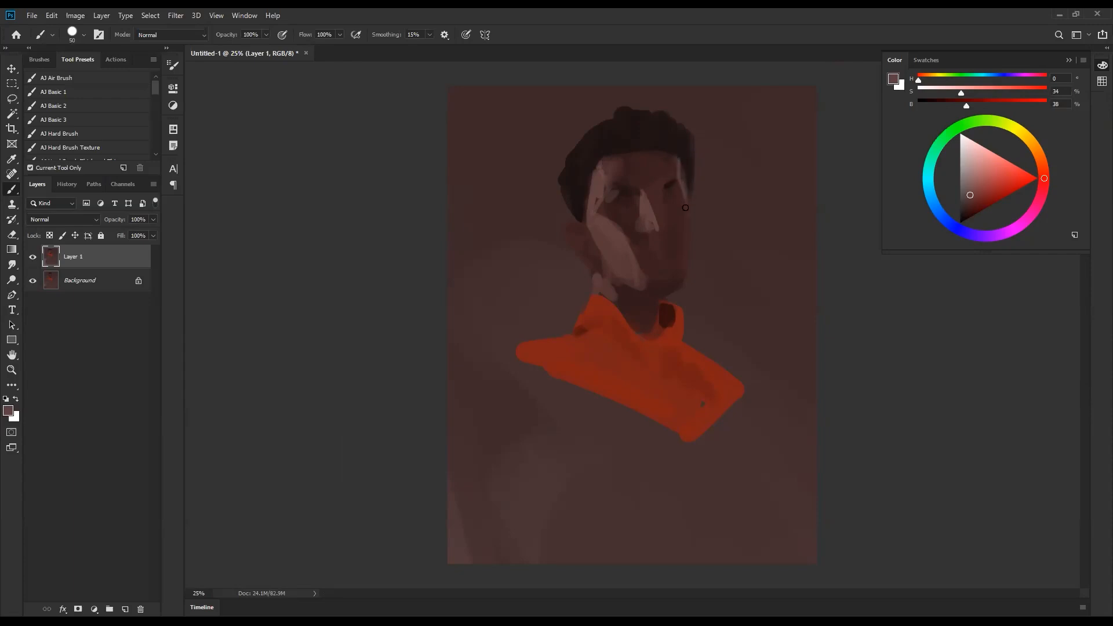
{"action": "left_click_drag", "start_coordinate": [684, 221], "coordinate": [682, 292]}
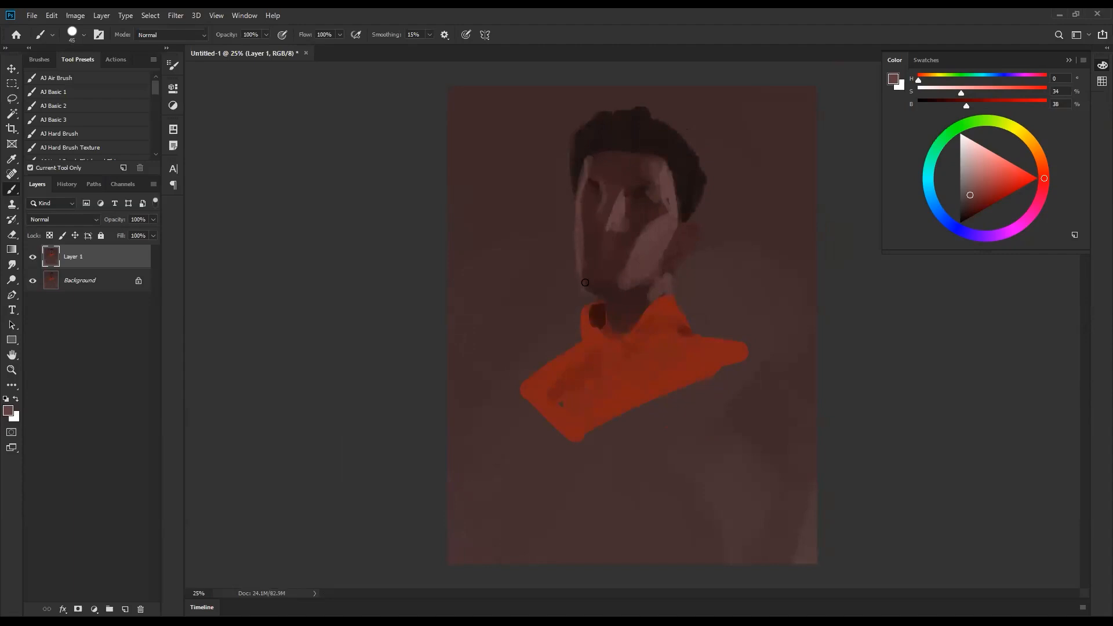
- Paint lighter greyish-brown tones along the far side of the hair with a size 60 brush and sampled colours
{"action": "key", "text": "bracketright"}
{"action": "key", "text": "bracketright"}
{"action": "key", "text": "bracketright"}
{"action": "key", "text": "d"}
{"action": "key", "text": "x"}
{"action": "key", "text": "x"}
{"action": "left_click", "coordinate": [580, 133], "text": "alt"}
{"action": "key", "text": "bracketleft"}
{"action": "left_click", "coordinate": [581, 136], "text": "alt"}
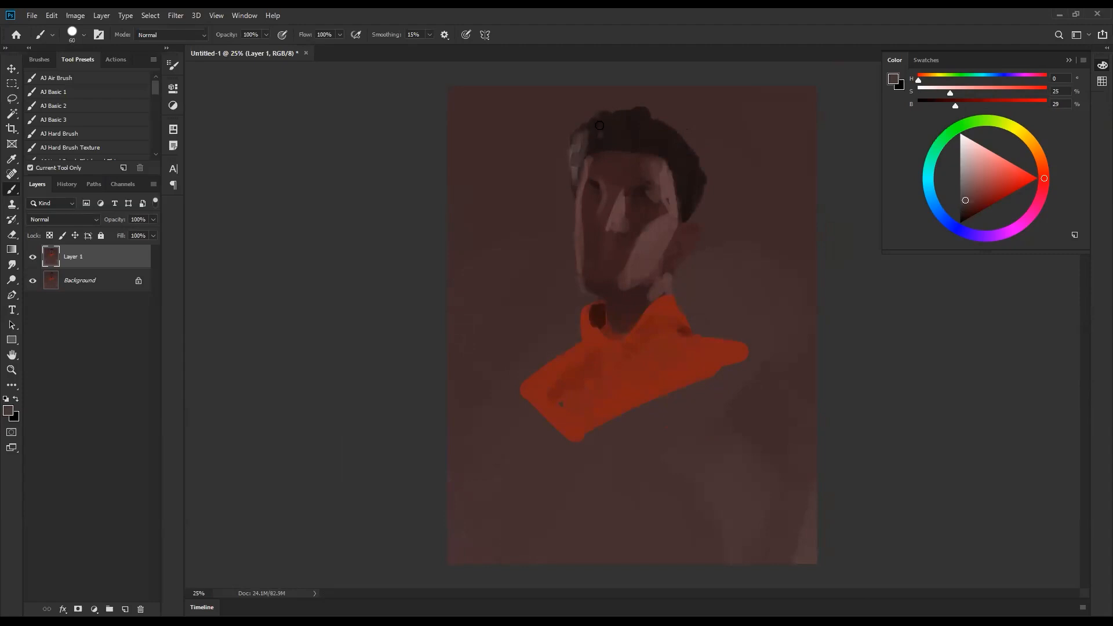
- Touch up the eye areas with black and sampled tones, and flip the canvas horizontally
{"action": "key", "text": "d"}
{"action": "left_click", "coordinate": [609, 190], "text": "alt"}
{"action": "key", "text": "ctrl+shift+h"}
{"action": "key", "text": "d"}
{"action": "left_click", "coordinate": [665, 195], "text": "alt"}
{"action": "key", "text": "ctrl+space"}
{"action": "left_click", "coordinate": [619, 200], "text": "ctrl"}
- Paint the eyebrows and both eyes in black with a small brush of about 35 to 45
{"action": "key", "text": "d"}
{"action": "key", "text": "bracketleft"}
{"action": "key", "text": "bracketleft"}
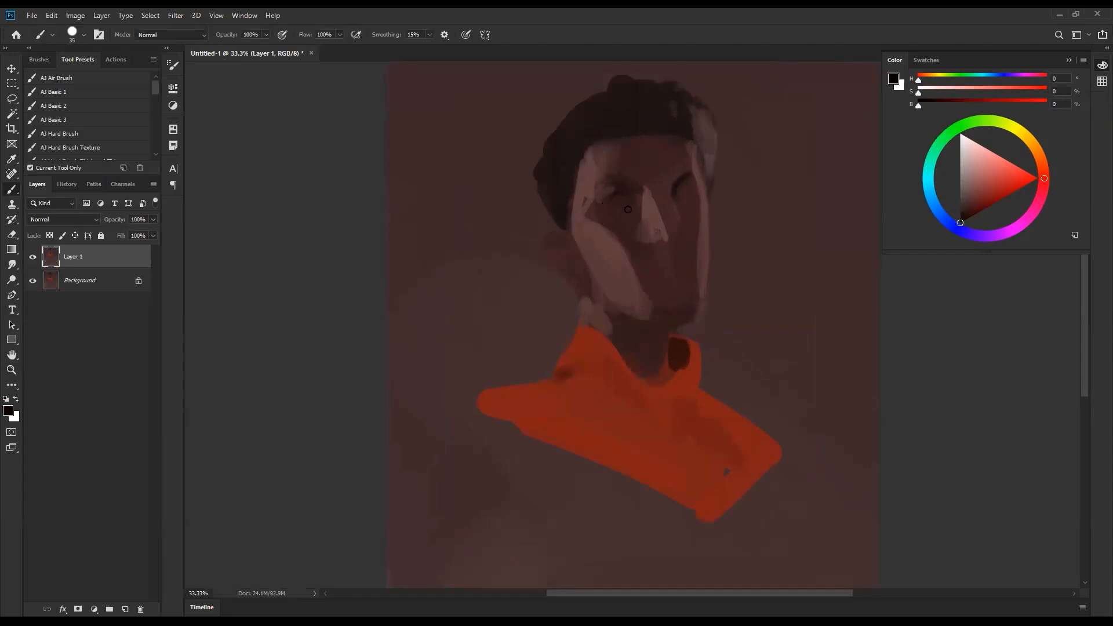
{"action": "key", "text": "bracketleft"}
{"action": "key", "text": "bracketright"}
{"action": "key", "text": "bracketright"}
{"action": "key", "text": "bracketright"}
{"action": "key", "text": "bracketright"}
{"action": "key", "text": "bracketright"}
{"action": "key", "text": "bracketleft"}
{"action": "key", "text": "bracketleft"}
- Dab in both nostrils with black and shape the mouth with sampled skin tones
{"action": "left_click", "coordinate": [661, 238]}
{"action": "left_click", "coordinate": [680, 232]}
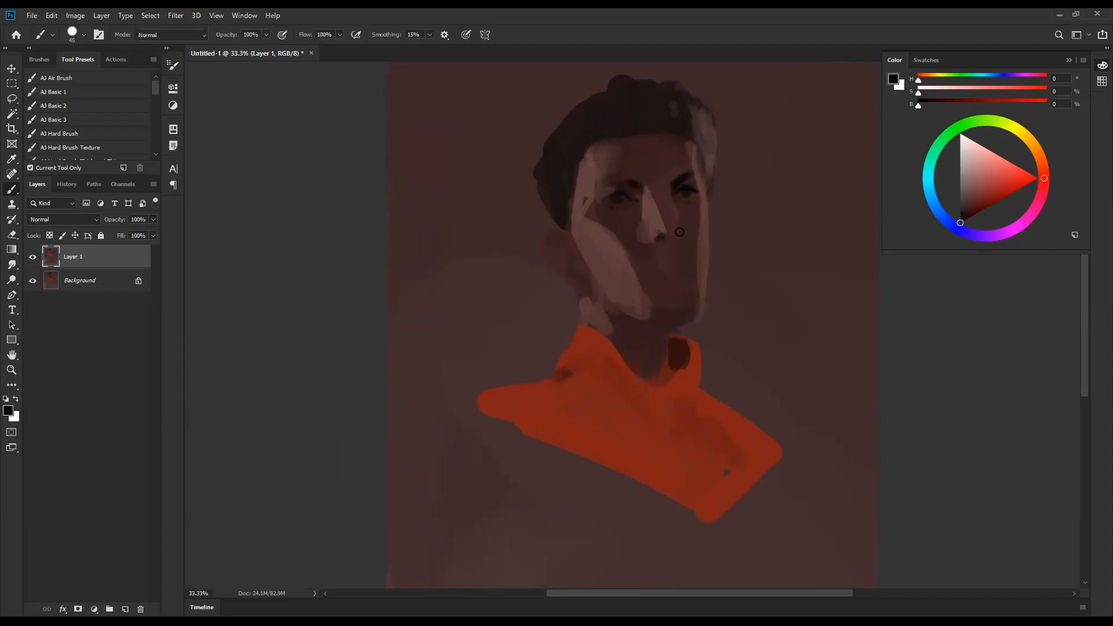
{"action": "key", "text": "bracketleft"}
{"action": "left_click", "coordinate": [680, 233]}
{"action": "left_click", "coordinate": [653, 270], "text": "alt"}
{"action": "left_click", "coordinate": [636, 303], "text": "alt"}
- Soften the near temple highlight into the hairline with a sampled skin tone, enlarging the brush to 200
{"action": "key", "text": "bracketright"}
{"action": "key", "text": "bracketright"}
{"action": "key", "text": "bracketright"}
{"action": "key", "text": "bracketright"}
{"action": "left_click", "coordinate": [584, 197], "text": "alt"}
{"action": "left_click_drag", "start_coordinate": [590, 163], "coordinate": [568, 202]}
{"action": "key", "text": "bracketright"}
{"action": "key", "text": "bracketright"}
{"action": "key", "text": "bracketright"}
{"action": "key", "text": "bracketright"}
{"action": "key", "text": "bracketright"}
{"action": "key", "text": "bracketright"}
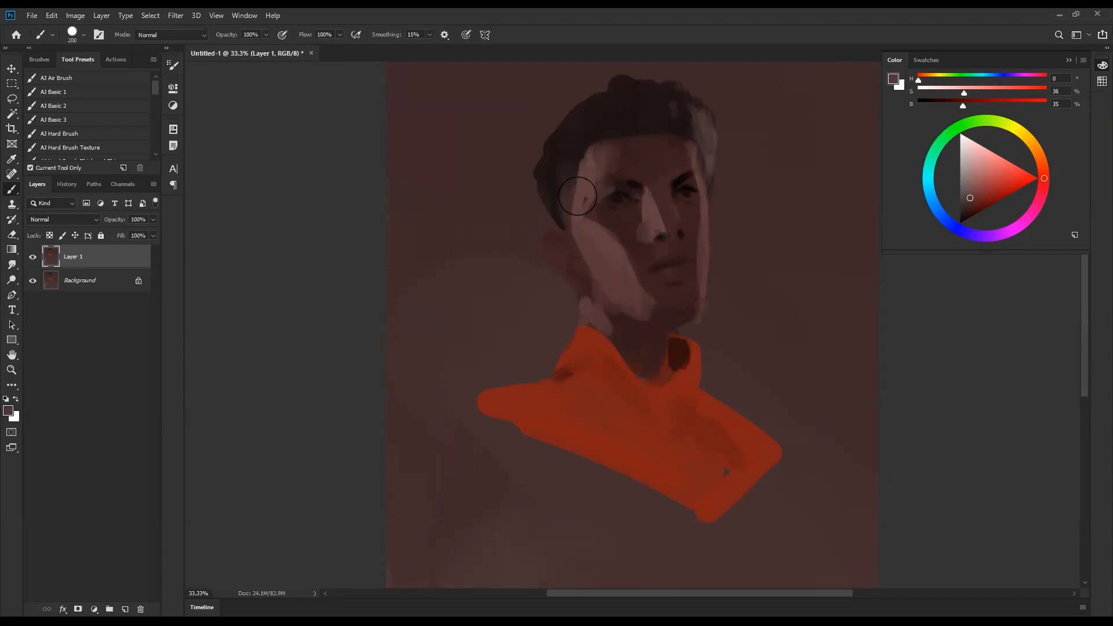
- Build up the volume and dark shadows of the hair with black and sampled dark brown, reducing the brush to 125
{"action": "key", "text": "d"}
{"action": "mouse_move", "coordinate": [600, 136]}
{"action": "left_mouse_down"}
{"action": "mouse_move", "coordinate": [597, 196]}
{"action": "mouse_move", "coordinate": [604, 182]}
{"action": "mouse_move", "coordinate": [615, 193]}
{"action": "mouse_move", "coordinate": [659, 187]}
{"action": "mouse_move", "coordinate": [643, 163]}
{"action": "mouse_move", "coordinate": [608, 200]}
{"action": "mouse_move", "coordinate": [591, 201]}
{"action": "mouse_move", "coordinate": [600, 185]}
{"action": "mouse_move", "coordinate": [654, 180]}
{"action": "mouse_move", "coordinate": [675, 192]}
{"action": "mouse_move", "coordinate": [674, 164]}
{"action": "mouse_move", "coordinate": [691, 183]}
{"action": "mouse_move", "coordinate": [683, 214]}
{"action": "mouse_move", "coordinate": [696, 185]}
{"action": "mouse_move", "coordinate": [705, 193]}
{"action": "mouse_move", "coordinate": [703, 177]}
{"action": "mouse_move", "coordinate": [698, 218]}
{"action": "left_mouse_up"}
{"action": "key", "text": "bracketleft"}
{"action": "left_click", "coordinate": [628, 204], "text": "alt"}
{"action": "left_click", "coordinate": [660, 176], "text": "alt"}
{"action": "key", "text": "bracketleft"}
{"action": "key", "text": "bracketleft"}
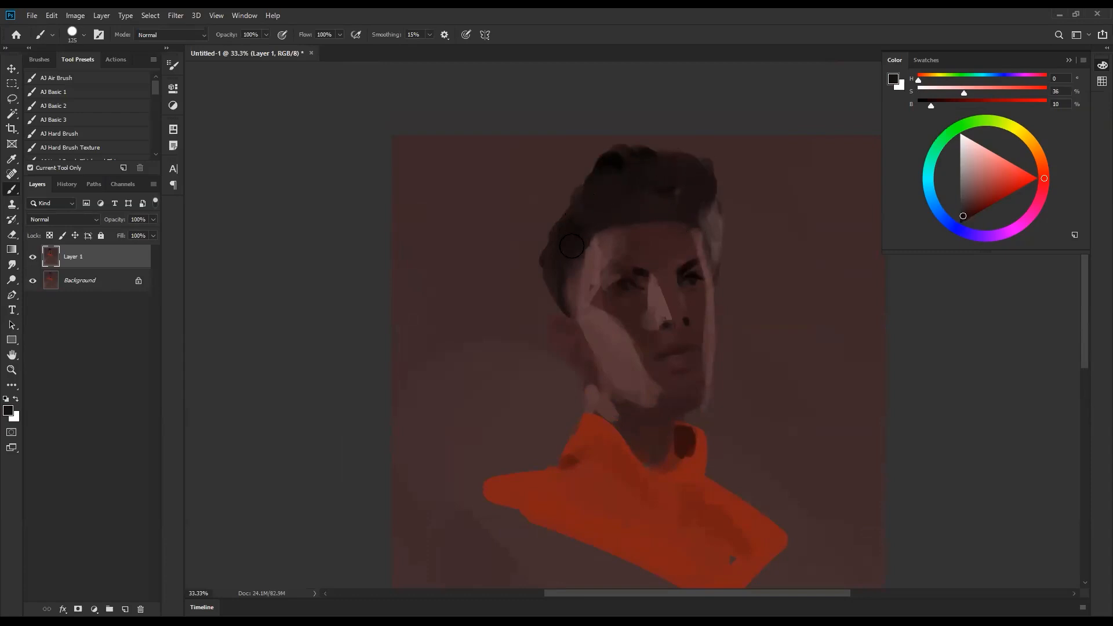
- Define the hairline and far temple edge with a size 30 black brush and sampled neighbouring tones
{"action": "key", "text": "d"}
{"action": "key", "text": "bracketleft"}
{"action": "key", "text": "bracketleft"}
{"action": "key", "text": "bracketleft"}
{"action": "key", "text": "bracketleft"}
{"action": "key", "text": "bracketleft"}
{"action": "key", "text": "bracketleft"}
{"action": "key", "text": "bracketleft"}
{"action": "key", "text": "bracketleft"}
{"action": "key", "text": "bracketleft"}
{"action": "key", "text": "bracketleft"}
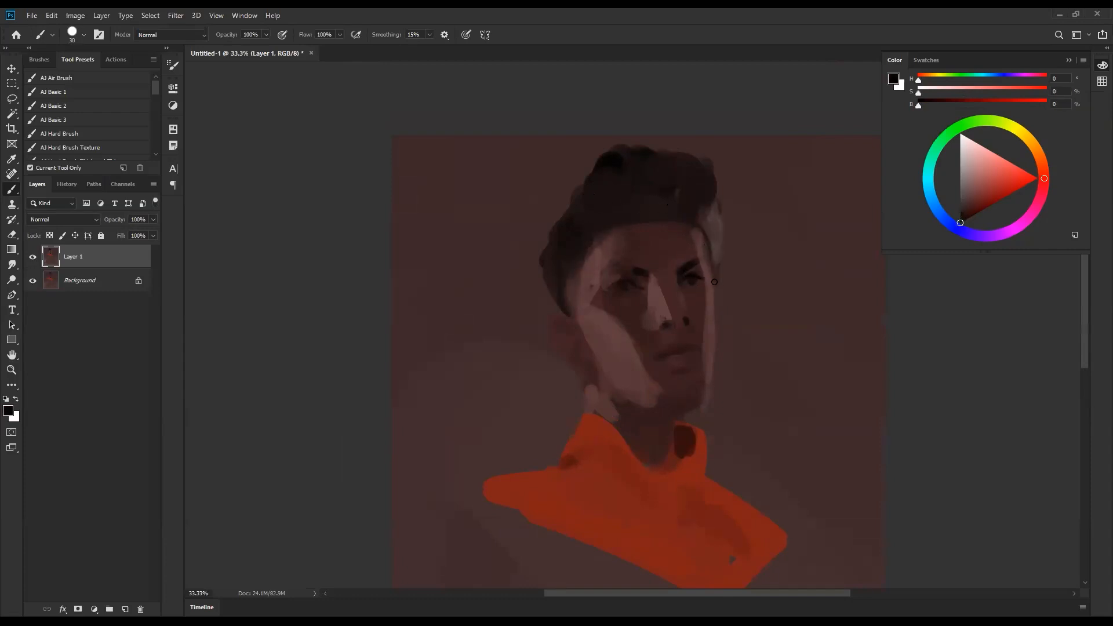
{"action": "left_click", "coordinate": [713, 249], "text": "alt"}
{"action": "scroll", "coordinate": [676, 261], "scroll_direction": "down", "scroll_amount": 3}
{"action": "left_click", "coordinate": [589, 205], "text": "alt"}
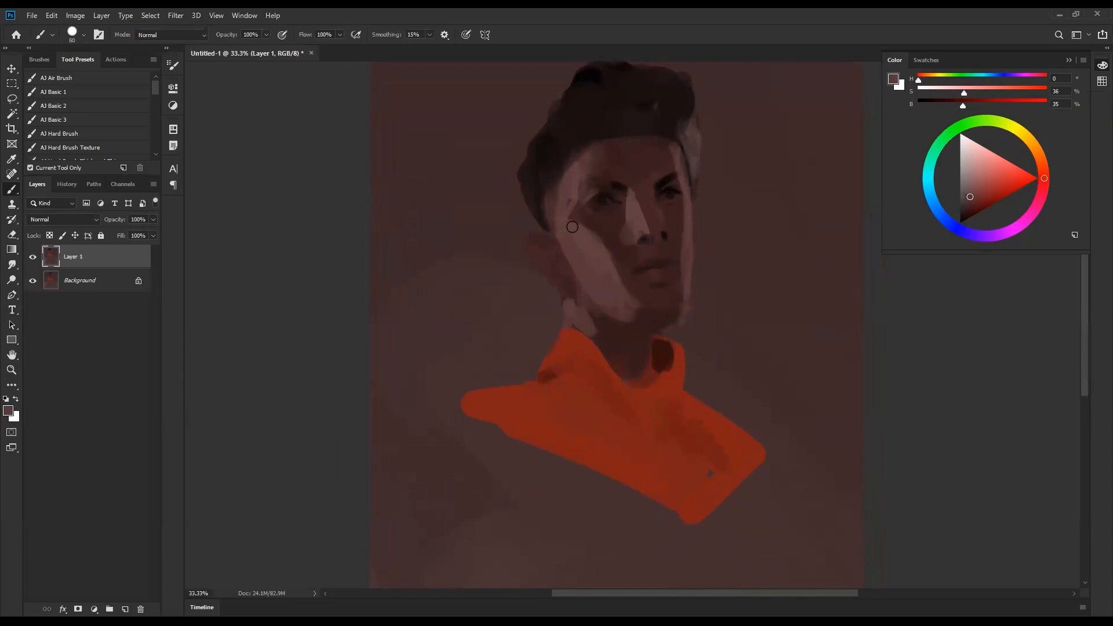
- Paint a pale highlight on the nose tip with white and sampled nose tones, undoing stray strokes
{"action": "key", "text": "bracketright"}
{"action": "key", "text": "bracketright"}
{"action": "key", "text": "bracketright"}
{"action": "key", "text": "bracketright"}
{"action": "key", "text": "bracketleft"}
{"action": "key", "text": "bracketleft"}
{"action": "key", "text": "d"}
{"action": "key", "text": "x"}
{"action": "mouse_move", "coordinate": [641, 226]}
{"action": "left_mouse_down"}
{"action": "mouse_move", "coordinate": [635, 241]}
{"action": "mouse_move", "coordinate": [641, 223]}
{"action": "left_mouse_up"}
{"action": "key", "text": "ctrl+z"}
{"action": "key", "text": "bracketright"}
{"action": "left_click", "coordinate": [647, 224], "text": "alt"}
{"action": "left_click", "coordinate": [631, 235], "text": "alt"}
{"action": "key", "text": "ctrl+z"}
{"action": "key", "text": "ctrl+z"}
- Brush broad strokes over the cheekbone and cheek plane with a larger brush, and reduce the brush to 70
{"action": "key", "text": "bracketright"}
{"action": "key", "text": "bracketright"}
{"action": "key", "text": "bracketright"}
{"action": "key", "text": "bracketright"}
{"action": "mouse_move", "coordinate": [566, 237]}
{"action": "left_mouse_down"}
{"action": "mouse_move", "coordinate": [562, 196]}
{"action": "mouse_move", "coordinate": [592, 261]}
{"action": "left_mouse_up"}
{"action": "key", "text": "bracketright"}
{"action": "left_click_drag", "start_coordinate": [570, 217], "coordinate": [616, 288]}
{"action": "key", "text": "bracketleft"}
{"action": "key", "text": "bracketleft"}
{"action": "key", "text": "bracketleft"}
{"action": "key", "text": "bracketleft"}
{"action": "key", "text": "bracketleft"}
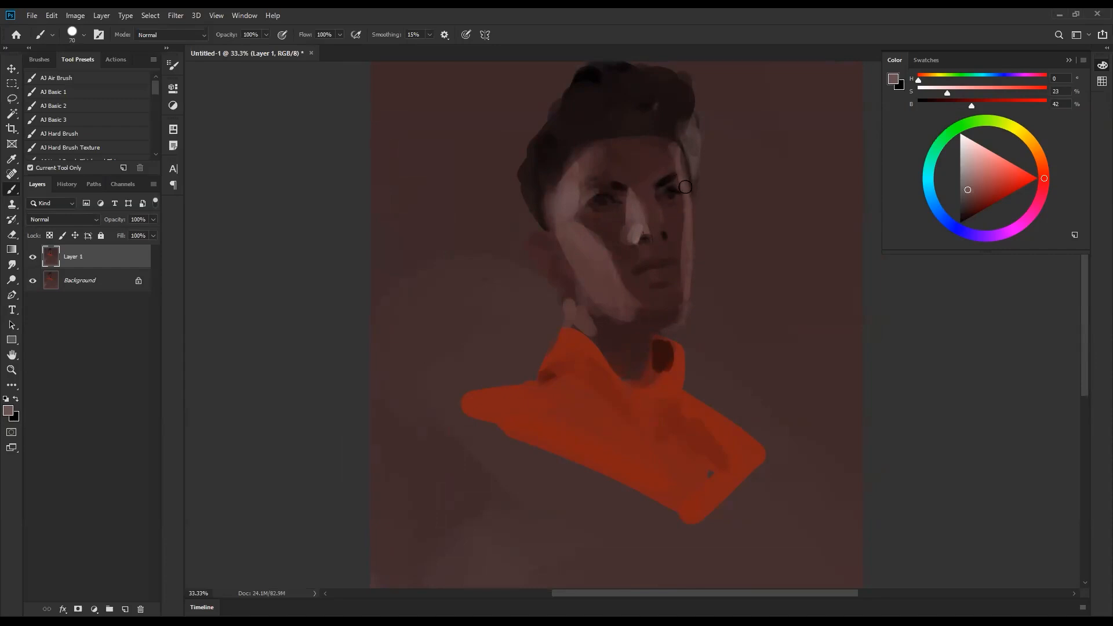
- Smudge the edges of the forehead, temple and cheek at 25% strength with a size 125 brush
{"action": "key", "text": "r"}
{"action": "key", "text": "bracketright"}
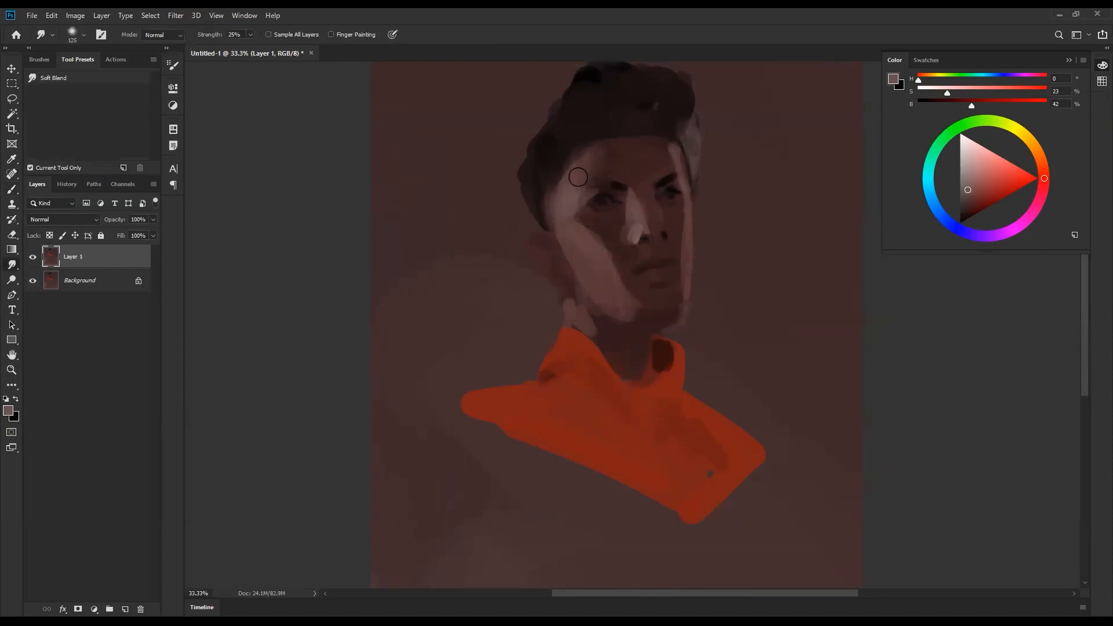
{"action": "mouse_move", "coordinate": [596, 149]}
{"action": "left_mouse_down"}
{"action": "mouse_move", "coordinate": [572, 211]}
{"action": "mouse_move", "coordinate": [567, 192]}
{"action": "mouse_move", "coordinate": [565, 210]}
{"action": "mouse_move", "coordinate": [591, 159]}
{"action": "mouse_move", "coordinate": [563, 198]}
{"action": "mouse_move", "coordinate": [632, 312]}
{"action": "left_mouse_up"}
- Blend the cheekbone and lower temple beside the near eye with brush strokes in sampled skin tones
{"action": "key", "text": "b"}
{"action": "left_click", "coordinate": [608, 227], "text": "alt"}
{"action": "mouse_move", "coordinate": [582, 218]}
{"action": "left_mouse_down"}
{"action": "mouse_move", "coordinate": [609, 239]}
{"action": "mouse_move", "coordinate": [571, 231]}
{"action": "mouse_move", "coordinate": [588, 242]}
{"action": "mouse_move", "coordinate": [562, 211]}
{"action": "left_mouse_up"}
{"action": "key", "text": "bracketright"}
{"action": "left_click", "coordinate": [577, 235], "text": "alt"}
{"action": "left_click_drag", "start_coordinate": [562, 210], "coordinate": [593, 231]}
{"action": "left_click", "coordinate": [583, 211], "text": "alt"}
{"action": "key", "text": "bracketright"}
{"action": "key", "text": "bracketright"}
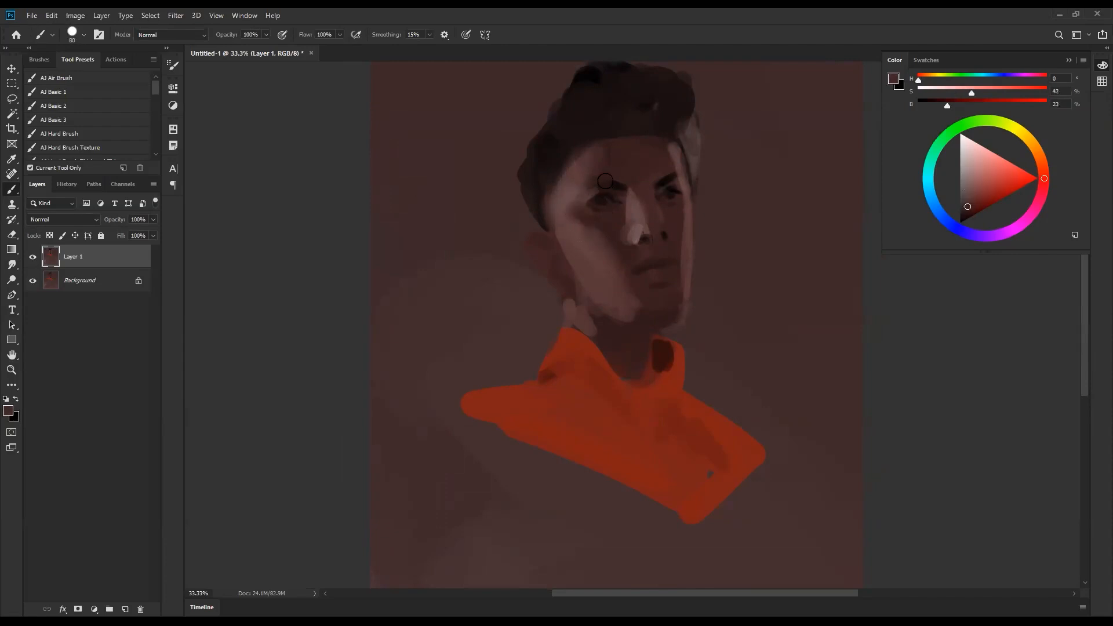
- Refine the near sideburn edge beside the temple with a sampled tone
{"action": "left_click", "coordinate": [588, 242], "text": "alt"}
{"action": "left_click", "coordinate": [555, 200], "text": "alt"}
{"action": "left_click_drag", "start_coordinate": [555, 201], "coordinate": [552, 214]}
- Paint the lit rim of the near ear in muted pink with a size 50 brush
{"action": "key", "text": "bracketright"}
{"action": "key", "text": "bracketright"}
{"action": "key", "text": "bracketright"}
{"action": "key", "text": "bracketleft"}
{"action": "key", "text": "bracketleft"}
{"action": "key", "text": "bracketleft"}
{"action": "key", "text": "bracketleft"}
{"action": "key", "text": "bracketleft"}
{"action": "key", "text": "bracketleft"}
{"action": "key", "text": "bracketleft"}
{"action": "key", "text": "bracketleft"}
{"action": "left_click_drag", "start_coordinate": [540, 241], "coordinate": [547, 248]}
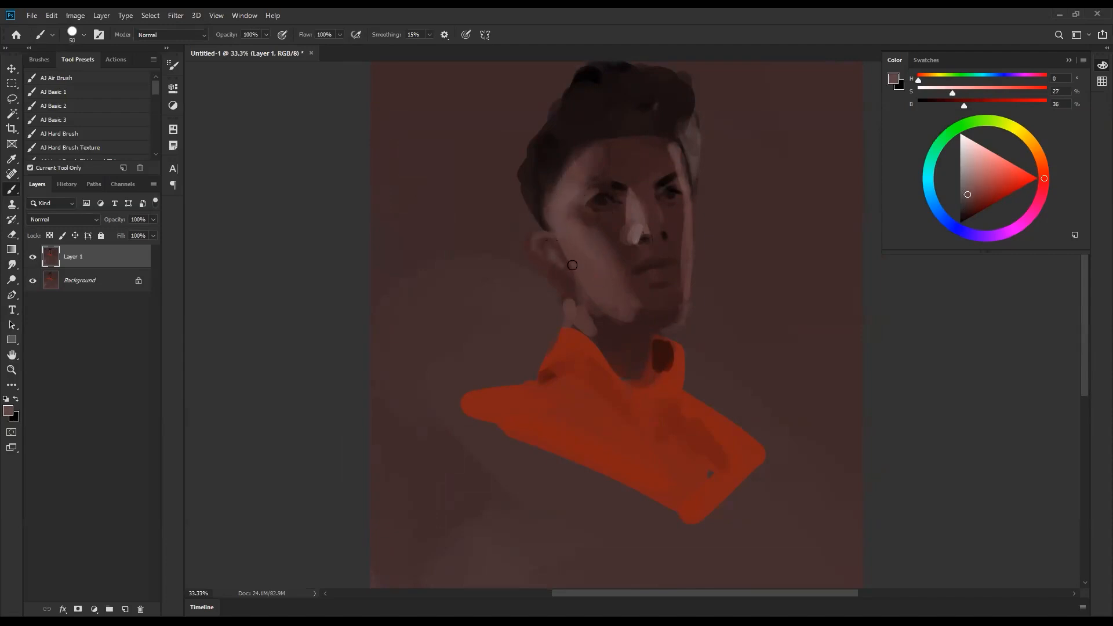
- Shade the near ear, jawline and upper neck with brush strokes in sampled skin and shadow tones
{"action": "left_click_drag", "start_coordinate": [537, 239], "coordinate": [545, 258]}
{"action": "left_click", "coordinate": [549, 249], "text": "alt"}
{"action": "left_click", "coordinate": [633, 327], "text": "alt"}
{"action": "mouse_move", "coordinate": [593, 295]}
{"action": "left_mouse_down"}
{"action": "mouse_move", "coordinate": [637, 327]}
{"action": "mouse_move", "coordinate": [599, 301]}
{"action": "mouse_move", "coordinate": [651, 322]}
{"action": "mouse_move", "coordinate": [595, 300]}
{"action": "left_mouse_up"}
{"action": "left_click", "coordinate": [602, 297], "text": "alt"}
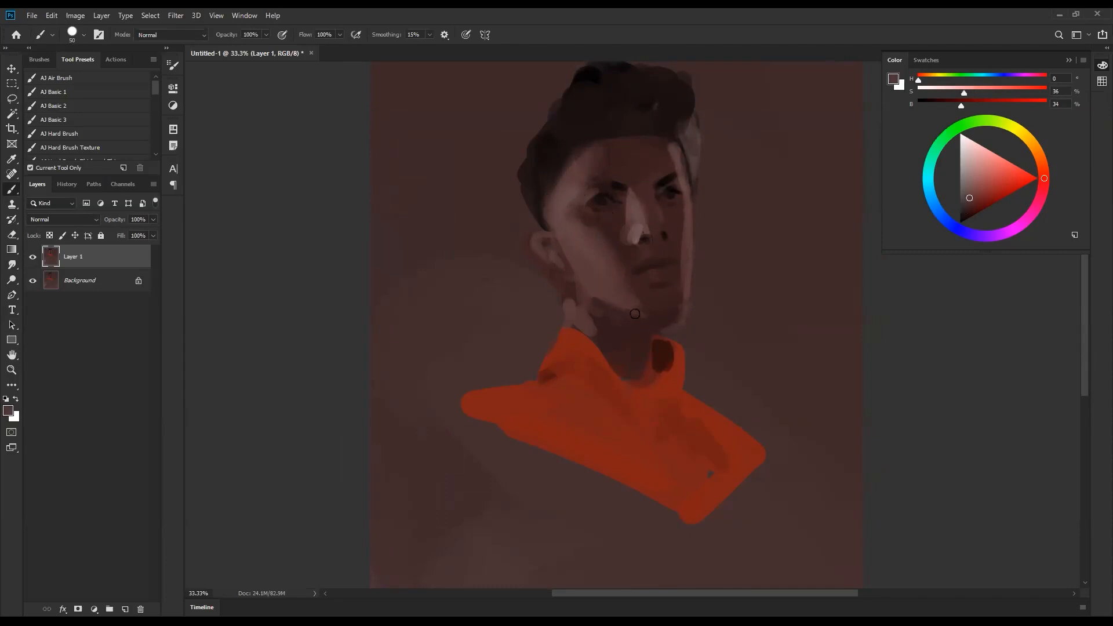
{"action": "left_click", "coordinate": [606, 325], "text": "alt"}
{"action": "left_click", "coordinate": [552, 301], "text": "alt"}
- Flip the canvas view horizontally and clean up the far cheek edge with a sampled reddish-brown tone
{"action": "key", "text": "h"}
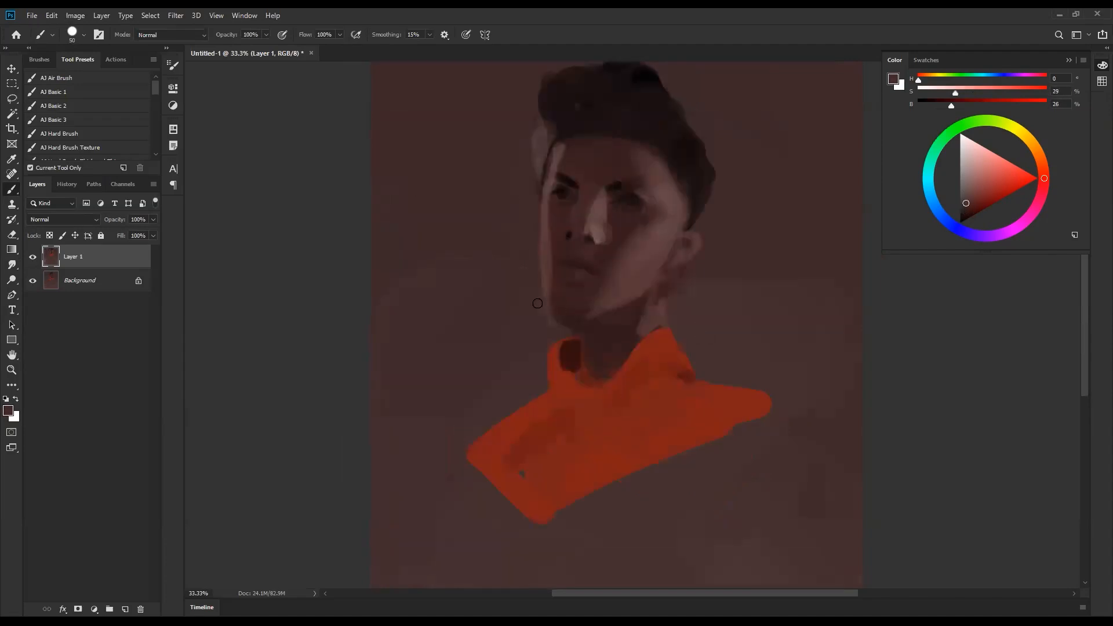
{"action": "left_click", "coordinate": [548, 230], "text": "alt"}
{"action": "key", "text": "r"}
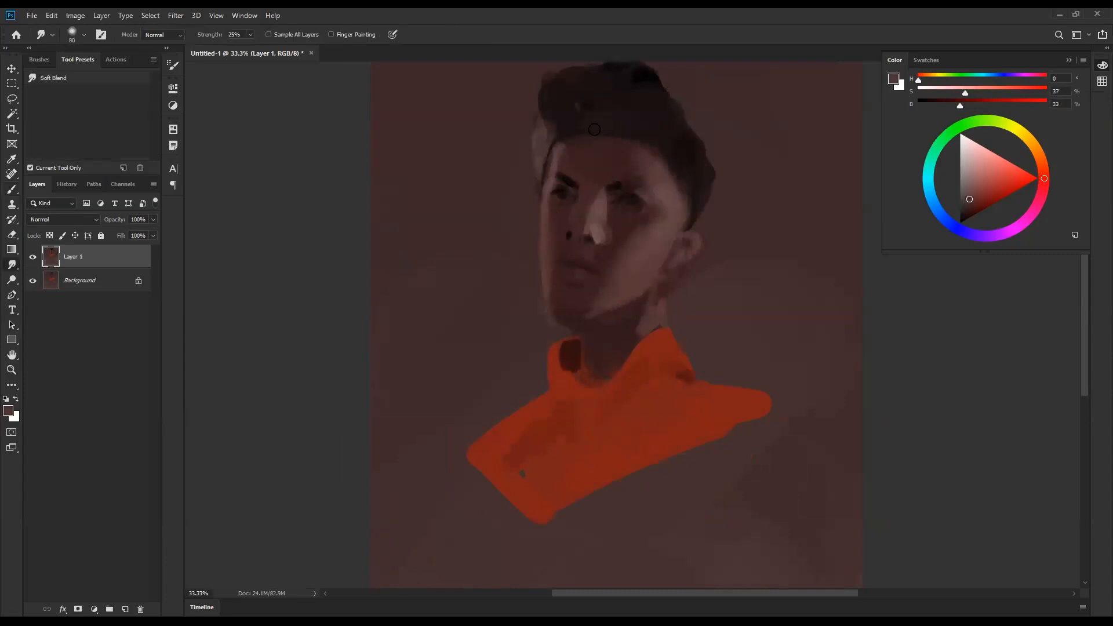
- Darken the front of the hair above the forehead with black
{"action": "key", "text": "b"}
{"action": "key", "text": "d"}
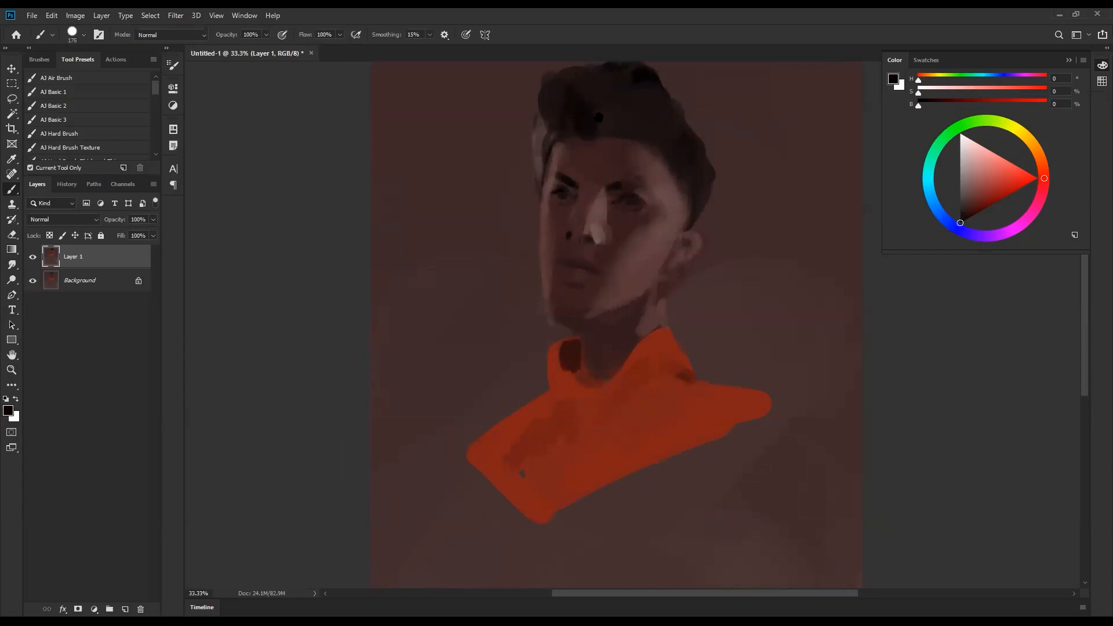
{"action": "scroll", "coordinate": [589, 154], "scroll_direction": "up", "scroll_amount": 2}
{"action": "left_click", "coordinate": [612, 197], "text": "alt"}
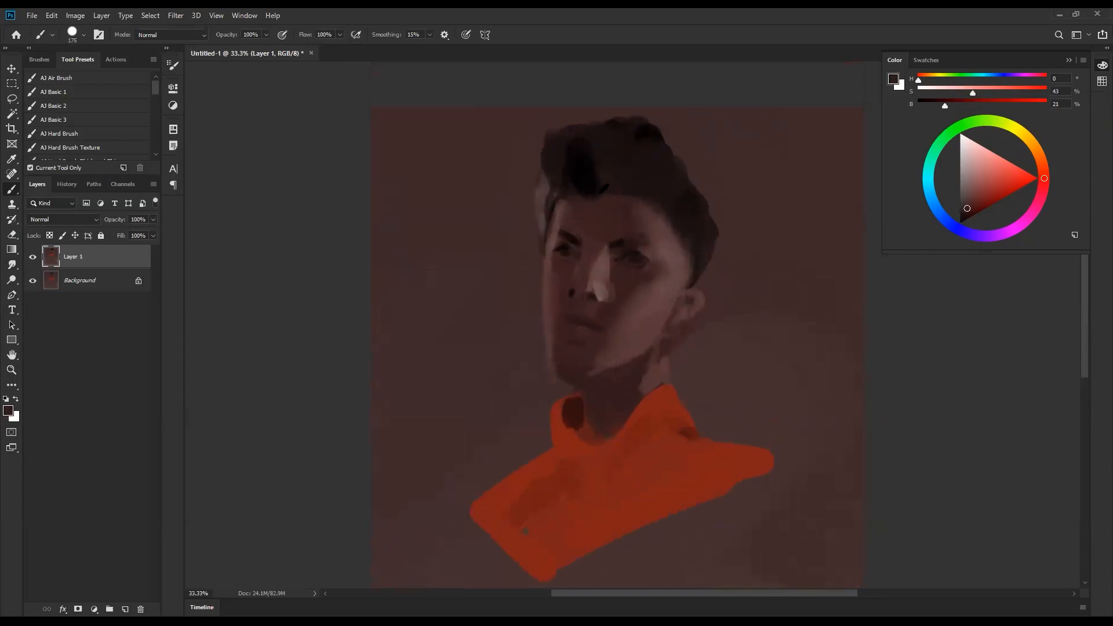
- Extend the curly hair silhouette over the crown and back of the head, and darken the near sideburn area
{"action": "key", "text": "bracketleft"}
{"action": "mouse_move", "coordinate": [678, 134]}
{"action": "left_mouse_down"}
{"action": "mouse_move", "coordinate": [700, 174]}
{"action": "mouse_move", "coordinate": [695, 209]}
{"action": "mouse_move", "coordinate": [716, 231]}
{"action": "mouse_move", "coordinate": [707, 238]}
{"action": "mouse_move", "coordinate": [694, 194]}
{"action": "mouse_move", "coordinate": [722, 238]}
{"action": "left_mouse_up"}
{"action": "key", "text": "bracketleft"}
{"action": "key", "text": "bracketleft"}
{"action": "mouse_move", "coordinate": [674, 268]}
{"action": "left_mouse_down"}
{"action": "mouse_move", "coordinate": [673, 293]}
{"action": "mouse_move", "coordinate": [679, 229]}
{"action": "left_mouse_up"}
{"action": "left_click", "coordinate": [673, 287], "text": "alt"}
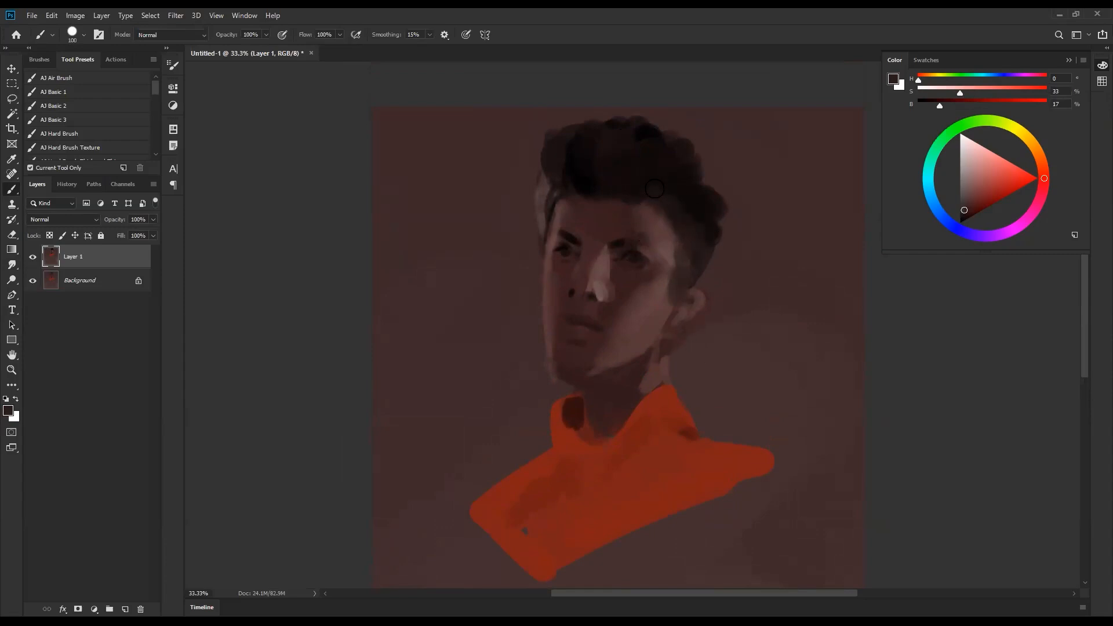
- Blend the forehead hairline in sampled tones with a size 200 brush
{"action": "left_click", "coordinate": [647, 206], "text": "alt"}
{"action": "key", "text": "bracketright"}
{"action": "key", "text": "bracketright"}
{"action": "key", "text": "bracketright"}
{"action": "key", "text": "bracketright"}
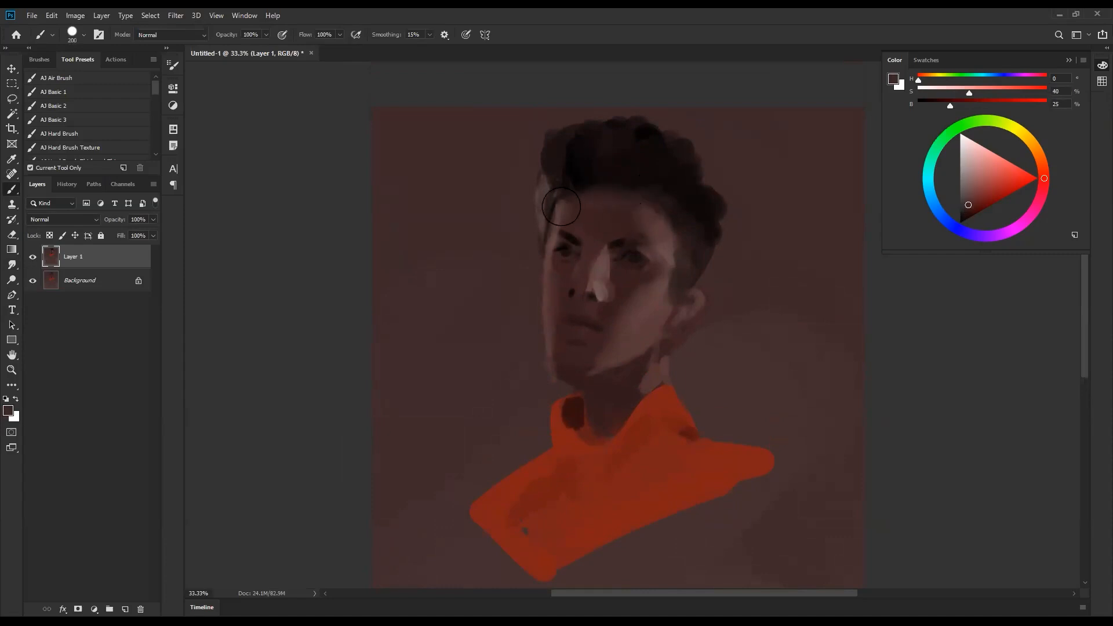
{"action": "left_click", "coordinate": [595, 205], "text": "alt"}
- Define the far temple hairline in black with a size 60 brush and undo the last stroke
{"action": "key", "text": "bracketleft"}
{"action": "key", "text": "bracketleft"}
{"action": "key", "text": "bracketleft"}
{"action": "key", "text": "bracketleft"}
{"action": "key", "text": "bracketleft"}
{"action": "key", "text": "bracketleft"}
{"action": "key", "text": "bracketleft"}
{"action": "key", "text": "bracketleft"}
{"action": "key", "text": "d"}
{"action": "left_click_drag", "start_coordinate": [551, 219], "coordinate": [555, 204]}
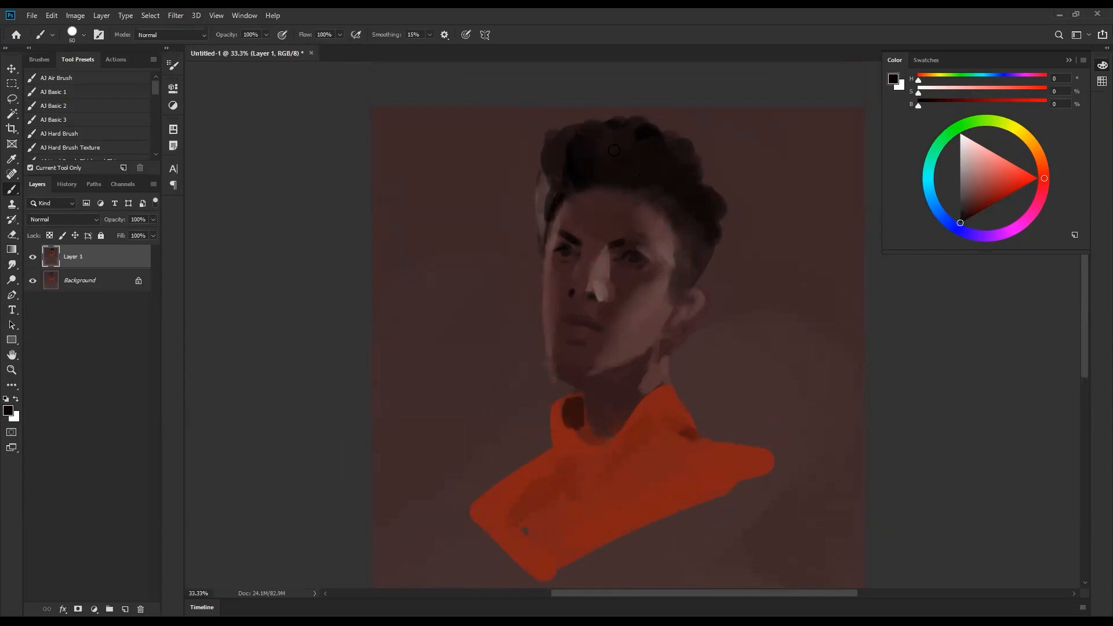
{"action": "key", "text": "ctrl+z"}
- Thicken and darken both eyebrows with black, working around the inner corners with sampled tones
{"action": "left_click", "coordinate": [586, 243], "text": "alt"}
{"action": "left_click_drag", "start_coordinate": [582, 245], "coordinate": [589, 238]}
{"action": "key", "text": "d"}
{"action": "key", "text": "bracketright"}
{"action": "key", "text": "bracketleft"}
{"action": "key", "text": "bracketleft"}
{"action": "left_click", "coordinate": [583, 248], "text": "alt"}
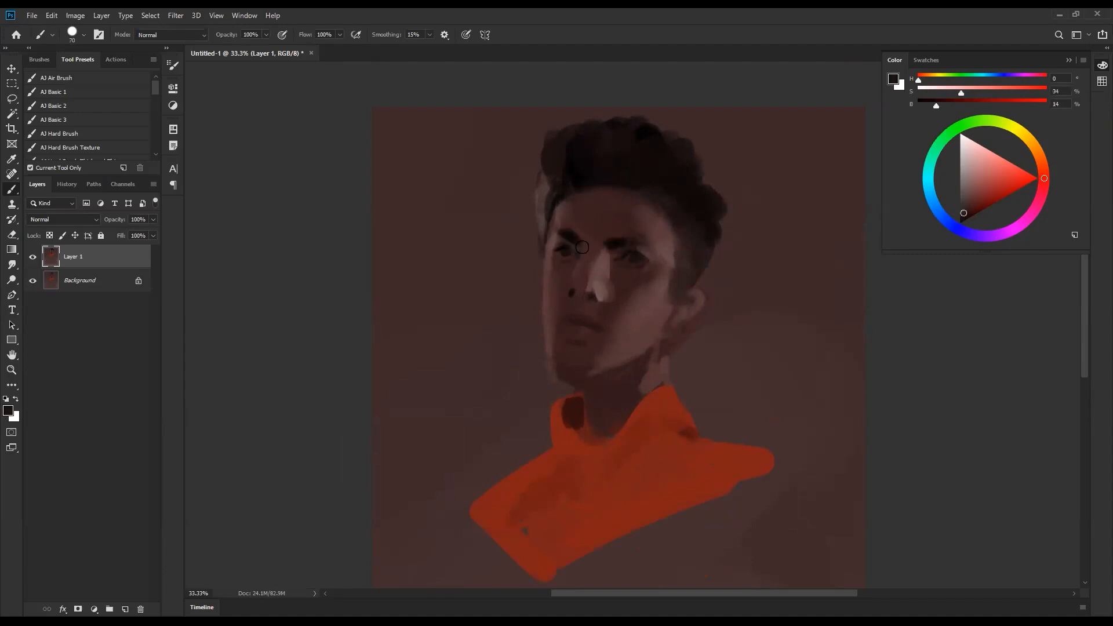
- Paint a muted blue highlight between the far eye and nose bridge with a size 40 brush
{"action": "left_click", "coordinate": [574, 293], "text": "alt"}
{"action": "left_click", "coordinate": [609, 264], "text": "alt"}
{"action": "key", "text": "bracketleft"}
{"action": "left_click", "coordinate": [968, 184]}
{"action": "left_click_drag", "start_coordinate": [988, 236], "coordinate": [931, 195]}
{"action": "left_click_drag", "start_coordinate": [982, 195], "coordinate": [973, 193]}
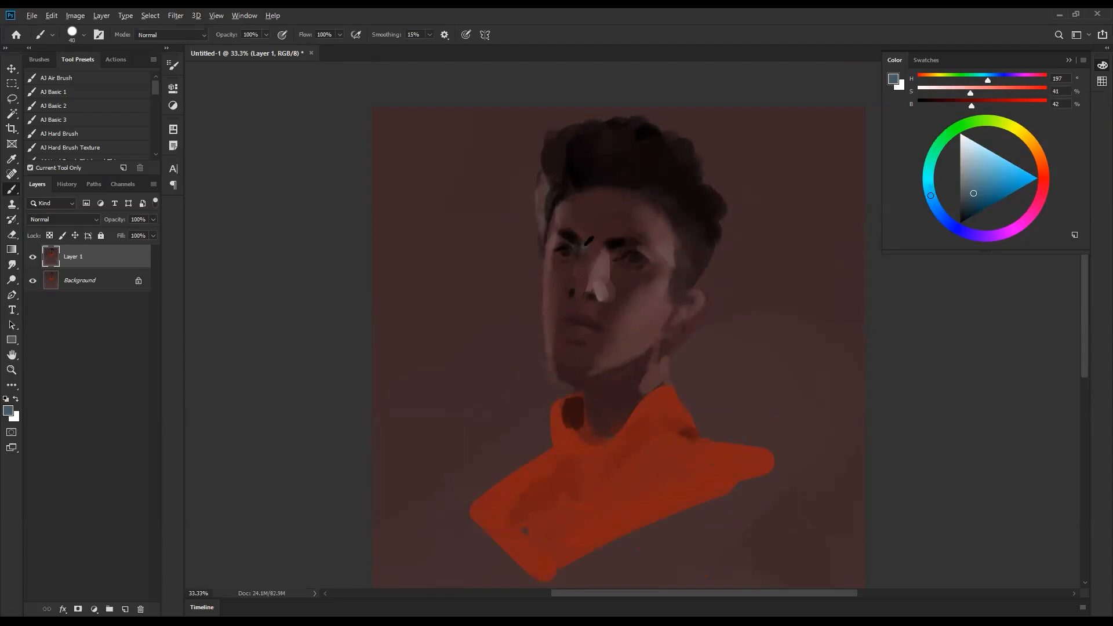
{"action": "left_click", "coordinate": [586, 247], "text": "alt"}
{"action": "left_click", "coordinate": [584, 243], "text": "alt"}
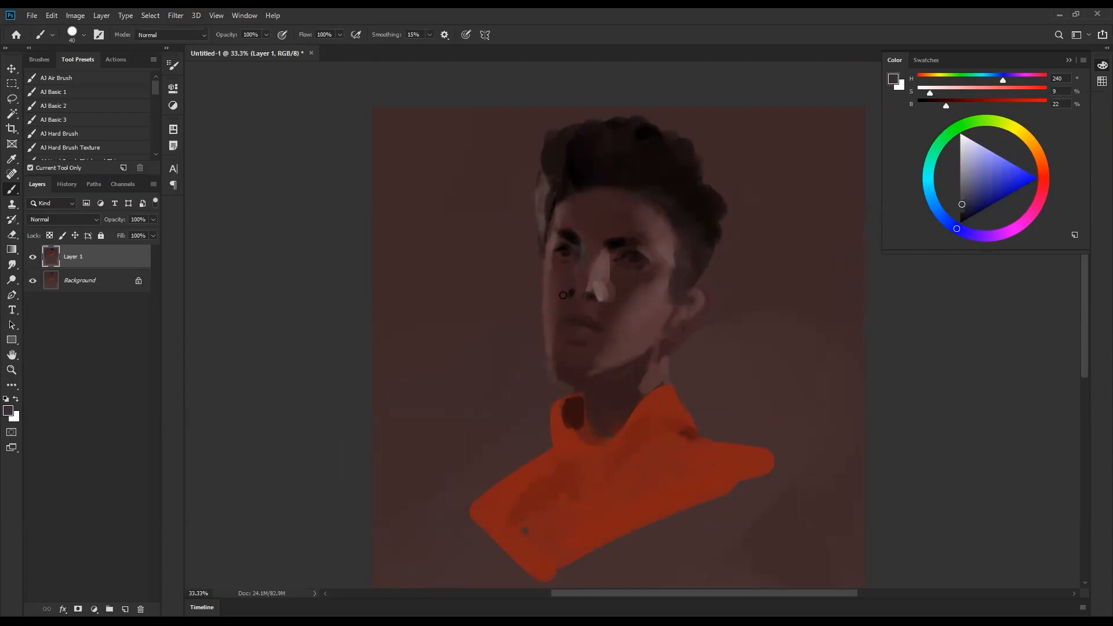
- Paint a grey highlight down the far side of the nose and around the far nostril
{"action": "left_click", "coordinate": [571, 286], "text": "alt"}
{"action": "left_click", "coordinate": [566, 290], "text": "alt"}
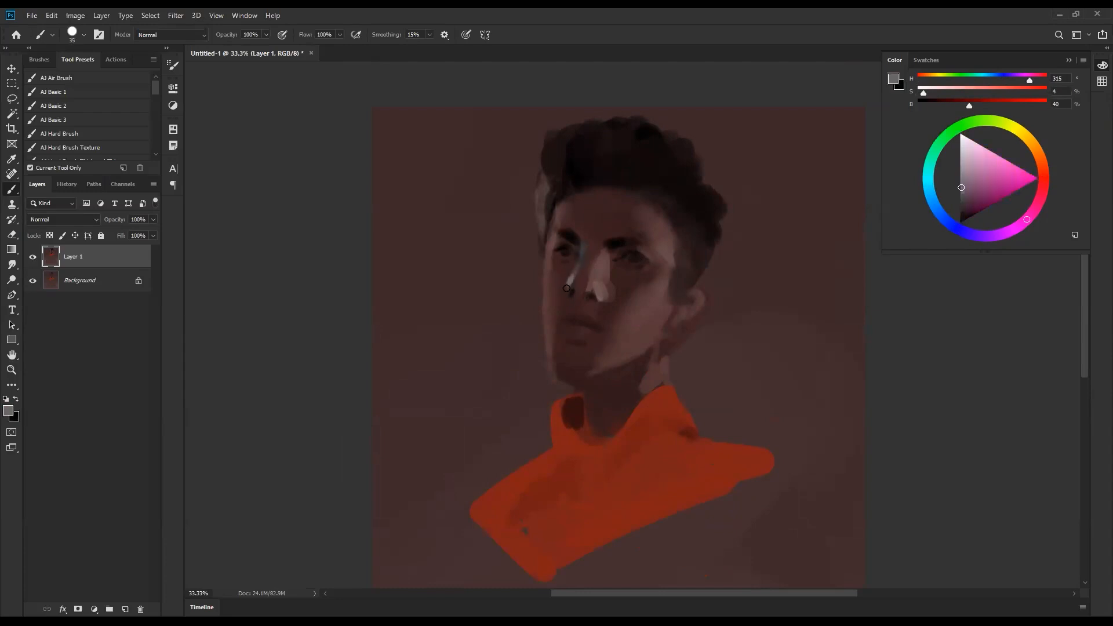
{"action": "key", "text": "bracketright"}
{"action": "key", "text": "bracketright"}
{"action": "left_click", "coordinate": [581, 276], "text": "alt"}
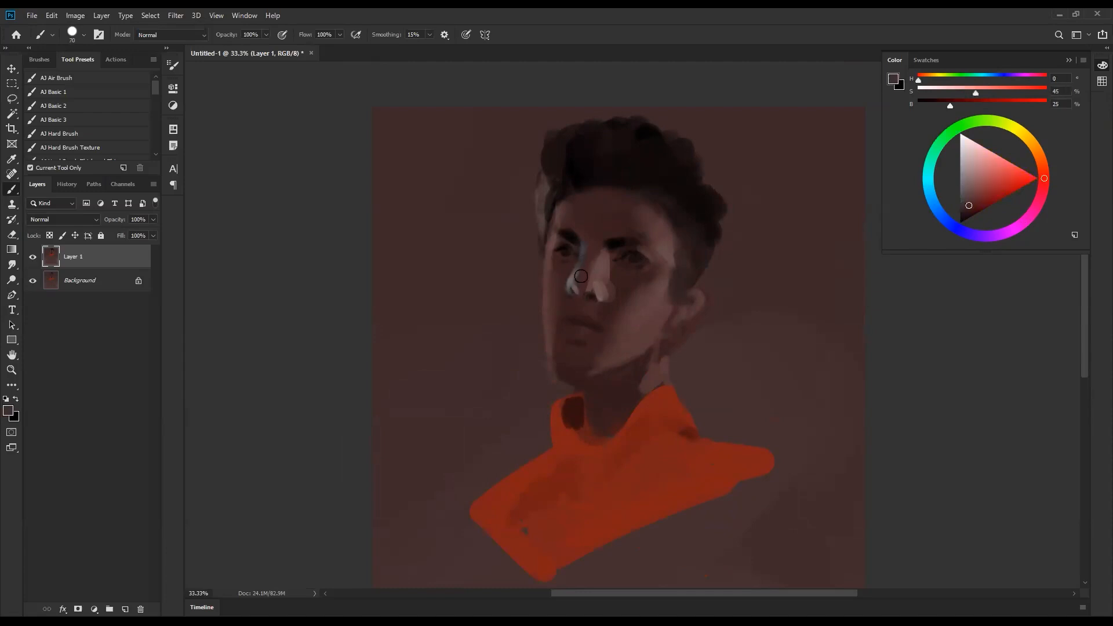
{"action": "left_click", "coordinate": [590, 232], "text": "alt"}
{"action": "left_click", "coordinate": [578, 274], "text": "alt"}
- Paint a cool mauve-grey rim light down the far cheek edge from the eye to the jaw
{"action": "left_click", "coordinate": [552, 256], "text": "alt"}
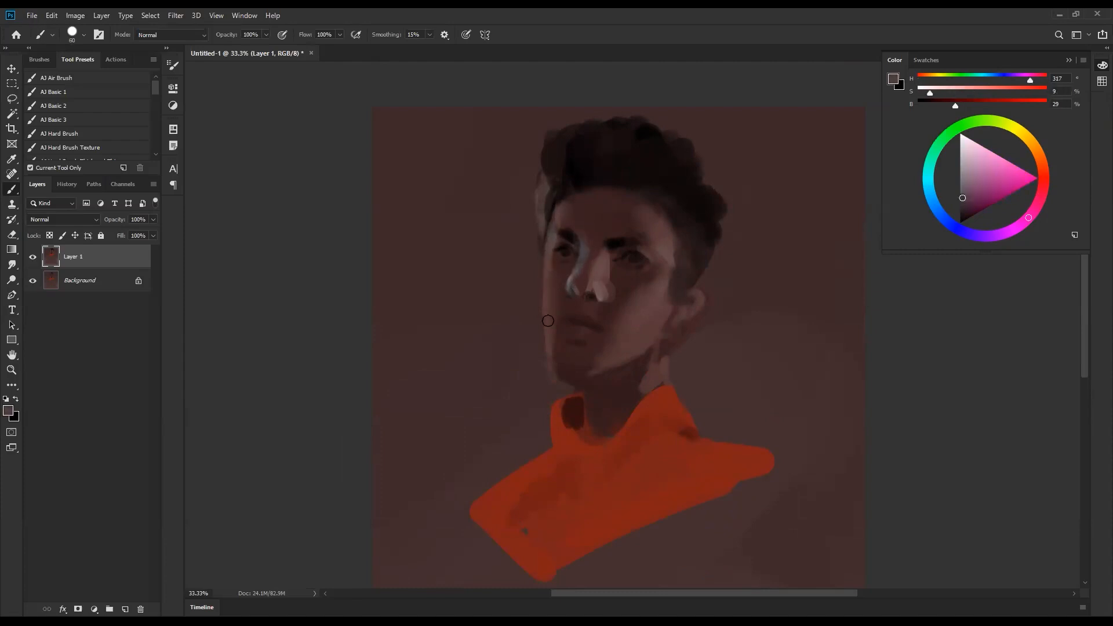
{"action": "left_click", "coordinate": [549, 256], "text": "alt"}
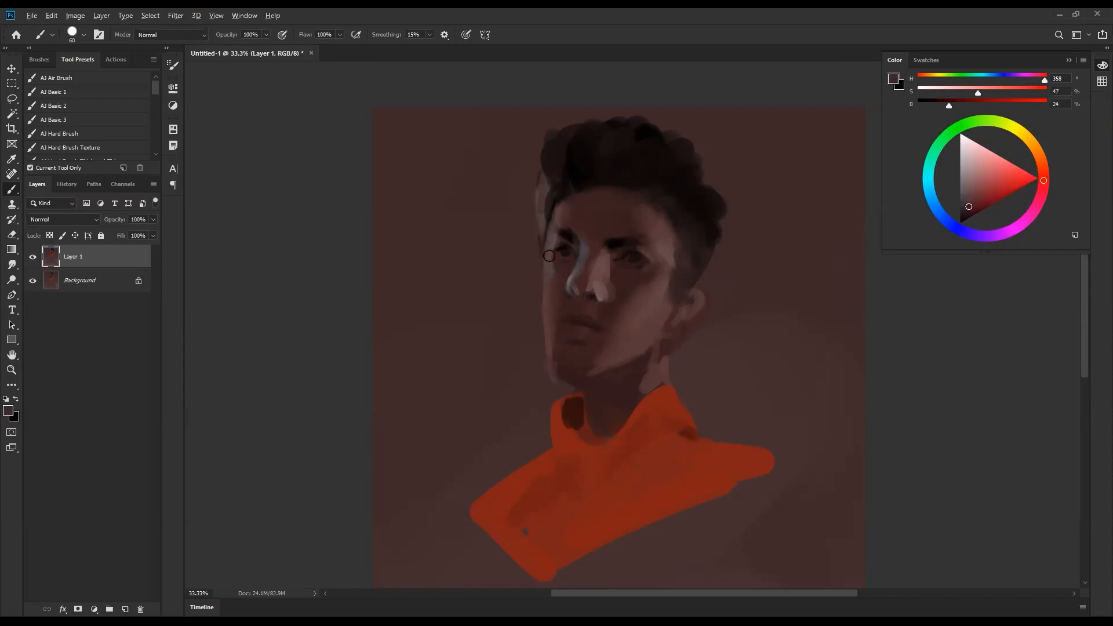
{"action": "left_click", "coordinate": [553, 264], "text": "alt"}
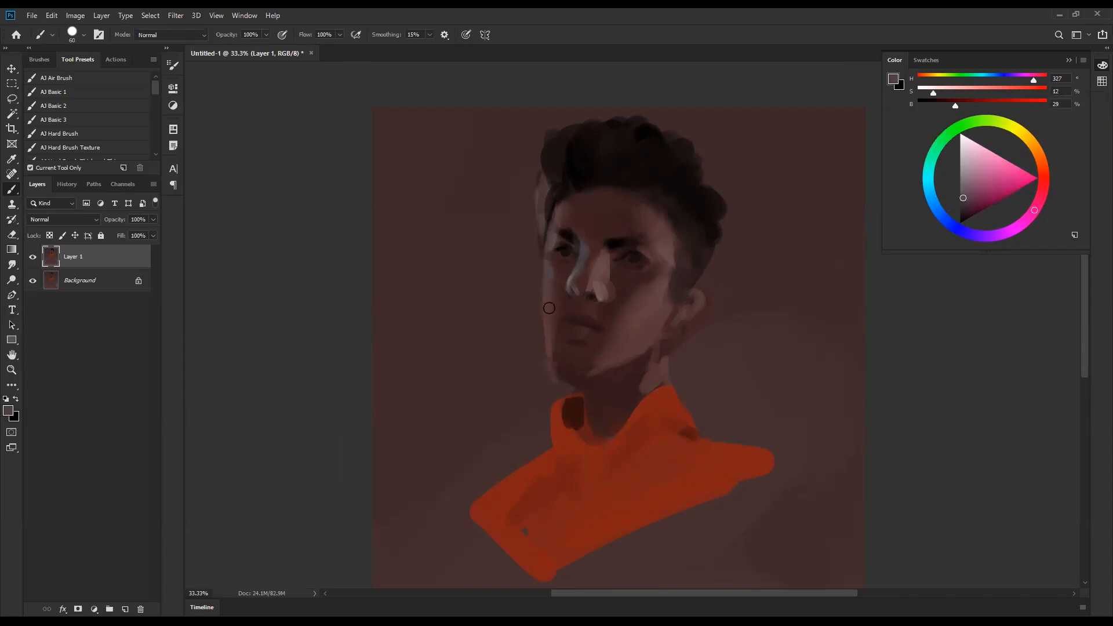
{"action": "key", "text": "]"}
{"action": "mouse_move", "coordinate": [551, 285]}
{"action": "left_mouse_down"}
{"action": "mouse_move", "coordinate": [559, 317]}
{"action": "mouse_move", "coordinate": [550, 356]}
{"action": "left_mouse_up"}
{"action": "left_click", "coordinate": [550, 356], "text": "alt"}
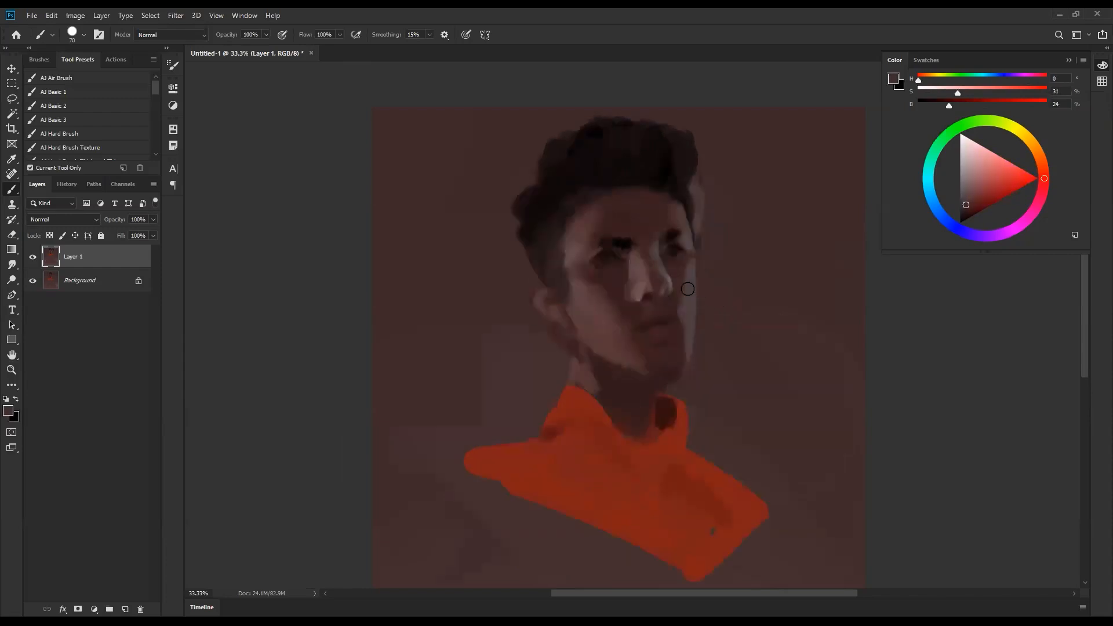
- Flip the view back, then darken and refine the eye sockets with black and sampled tones
{"action": "key", "text": "r"}
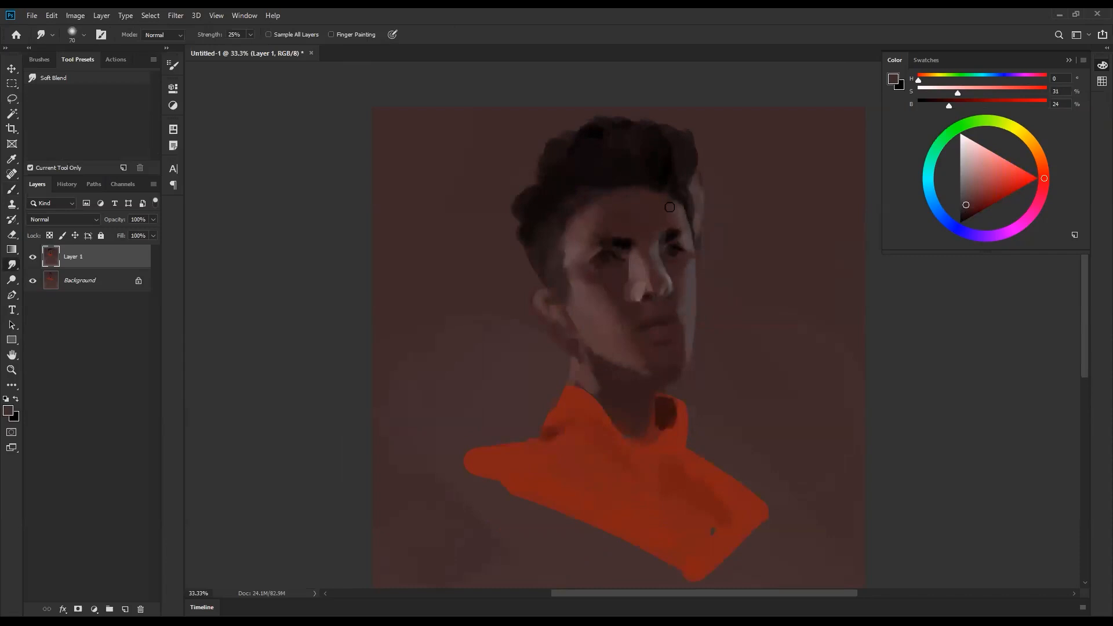
{"action": "key", "text": "b"}
{"action": "key", "text": "d"}
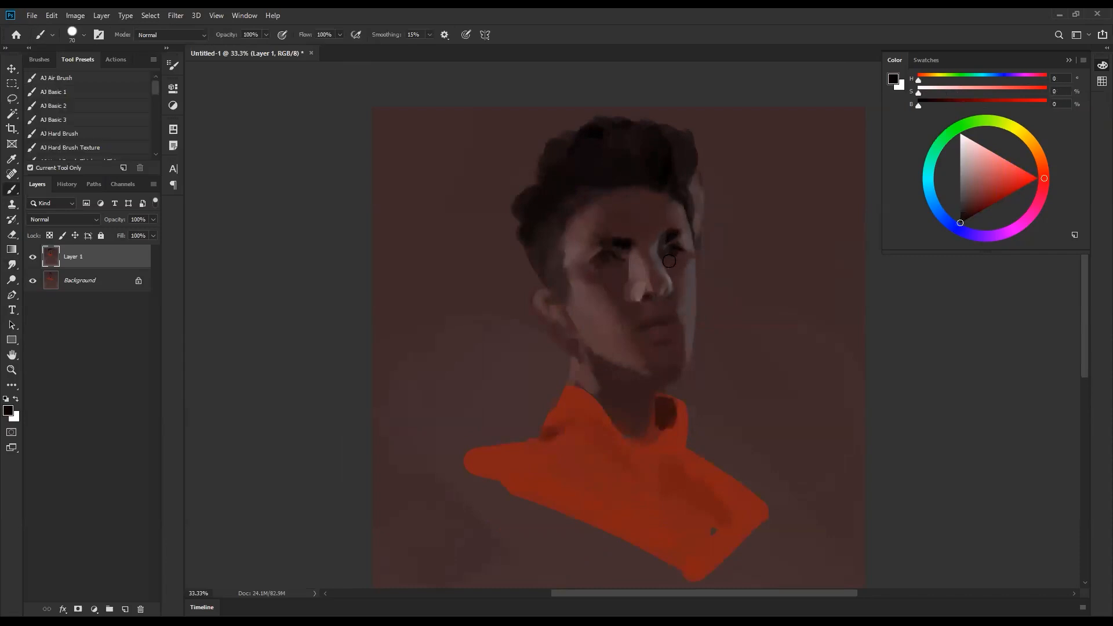
{"action": "left_click", "coordinate": [618, 292], "text": "alt"}
{"action": "left_click", "coordinate": [632, 266], "text": "alt"}
{"action": "key", "text": "bracketright"}
- Blend the near temple and sideburn in sampled skin tones with a size 100 brush
{"action": "left_click", "coordinate": [570, 255], "text": "alt"}
{"action": "key", "text": "bracketright"}
{"action": "key", "text": "bracketright"}
{"action": "key", "text": "bracketright"}
{"action": "key", "text": "bracketright"}
{"action": "key", "text": "bracketright"}
{"action": "left_click", "coordinate": [564, 284], "text": "alt"}
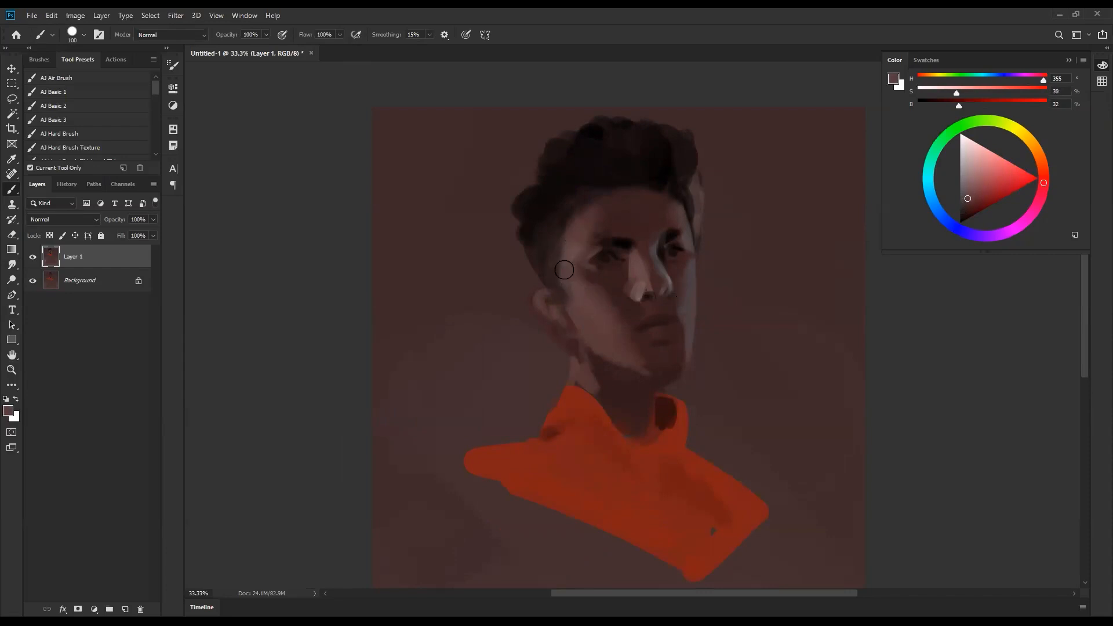
{"action": "left_click", "coordinate": [559, 290], "text": "alt"}
- Paint a teal-blue rim light down the far edge of the collar using hue 194, saturation 50 and brightness 49
{"action": "left_click", "coordinate": [707, 350], "text": "alt"}
{"action": "key", "text": "bracketleft"}
{"action": "left_click", "coordinate": [695, 440], "text": "alt"}
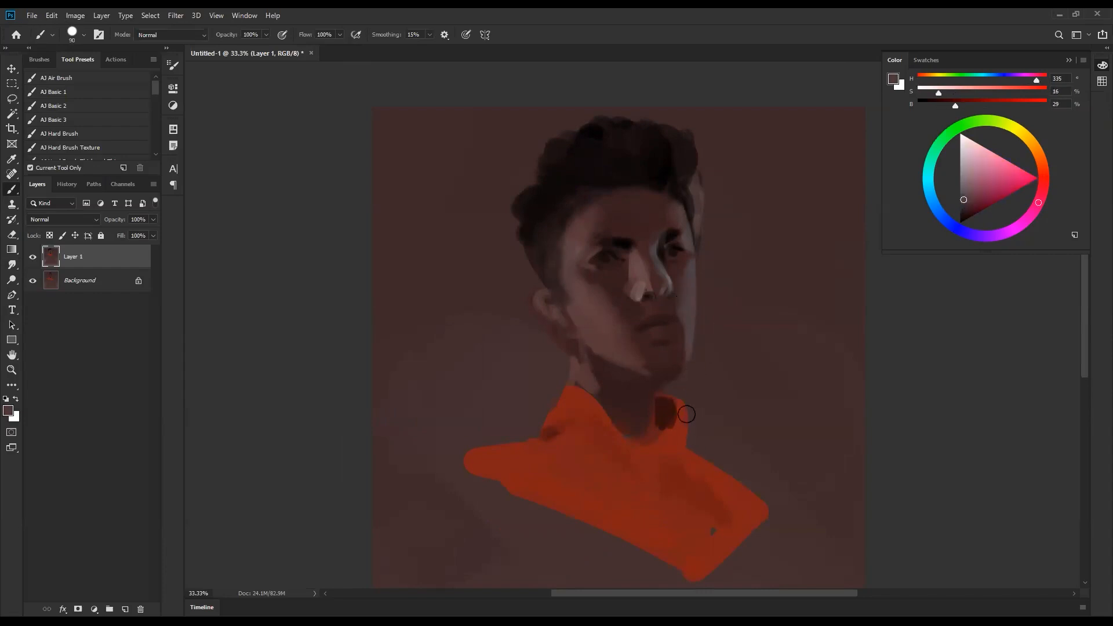
{"action": "left_click", "coordinate": [929, 191]}
{"action": "left_click", "coordinate": [990, 189]}
{"action": "left_click", "coordinate": [979, 189]}
{"action": "key", "text": "bracketleft"}
{"action": "key", "text": "bracketleft"}
{"action": "key", "text": "bracketleft"}
{"action": "key", "text": "bracketleft"}
{"action": "key", "text": "bracketleft"}
{"action": "mouse_move", "coordinate": [684, 406]}
{"action": "left_mouse_down"}
{"action": "mouse_move", "coordinate": [686, 443]}
{"action": "mouse_move", "coordinate": [682, 432]}
{"action": "left_mouse_up"}
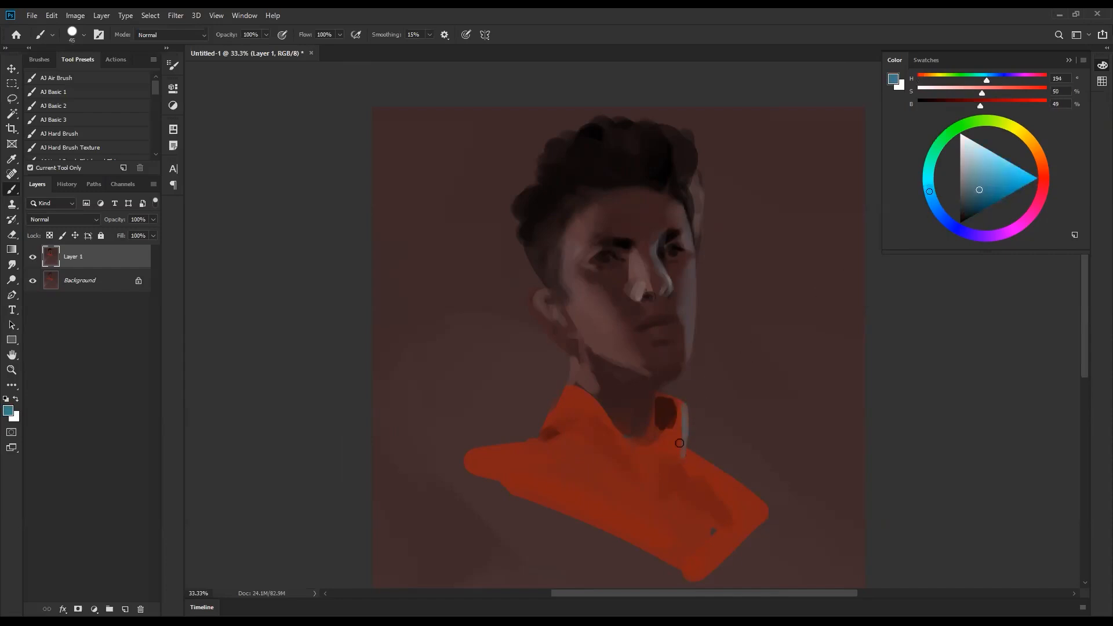
- Layer lighter blue-grey onto the collar's rim light with a size 35 brush and clean its inner edge with sampled red
{"action": "left_click", "coordinate": [995, 174]}
{"action": "mouse_move", "coordinate": [686, 411]}
{"action": "left_mouse_down"}
{"action": "mouse_move", "coordinate": [685, 446]}
{"action": "mouse_move", "coordinate": [684, 423]}
{"action": "left_mouse_up"}
{"action": "left_click", "coordinate": [684, 429], "text": "alt"}
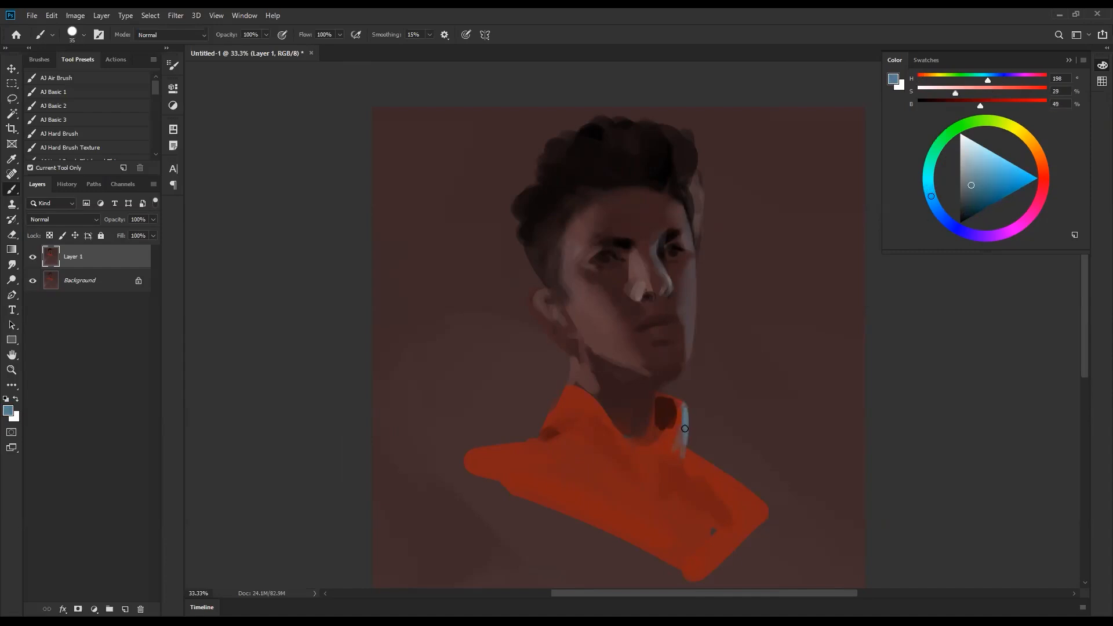
{"action": "left_click_drag", "start_coordinate": [964, 179], "coordinate": [964, 179]}
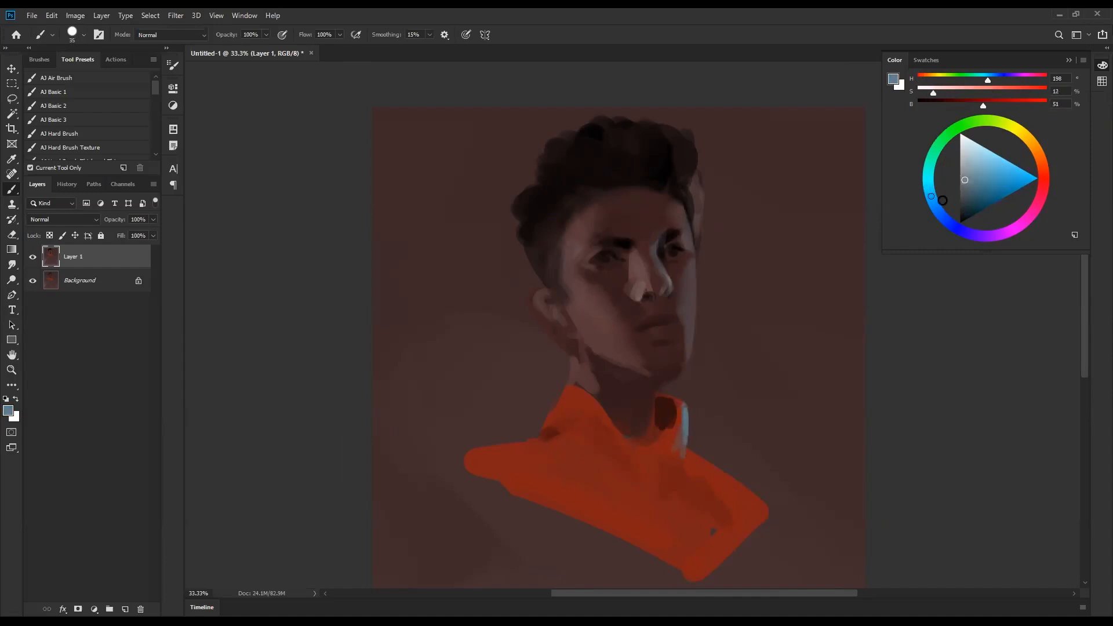
{"action": "left_click", "coordinate": [680, 414], "text": "alt"}
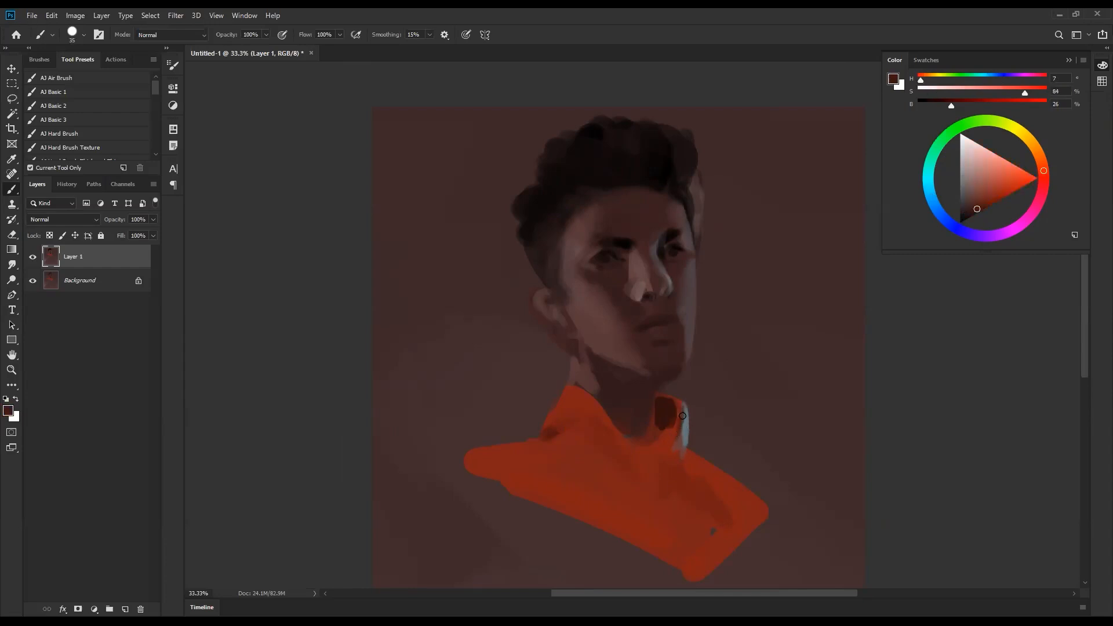
{"action": "left_click", "coordinate": [676, 433], "text": "alt"}
{"action": "left_click", "coordinate": [688, 426], "text": "alt"}
- Extend the blue-grey rim light along the top of the far shoulder
{"action": "key", "text": "bracketright"}
{"action": "key", "text": "bracketright"}
{"action": "key", "text": "bracketright"}
{"action": "left_click_drag", "start_coordinate": [685, 447], "coordinate": [756, 496]}
{"action": "mouse_move", "coordinate": [698, 467]}
{"action": "left_mouse_down"}
{"action": "mouse_move", "coordinate": [751, 504]}
{"action": "mouse_move", "coordinate": [718, 506]}
{"action": "mouse_move", "coordinate": [766, 507]}
{"action": "left_mouse_up"}
{"action": "key", "text": "bracketleft"}
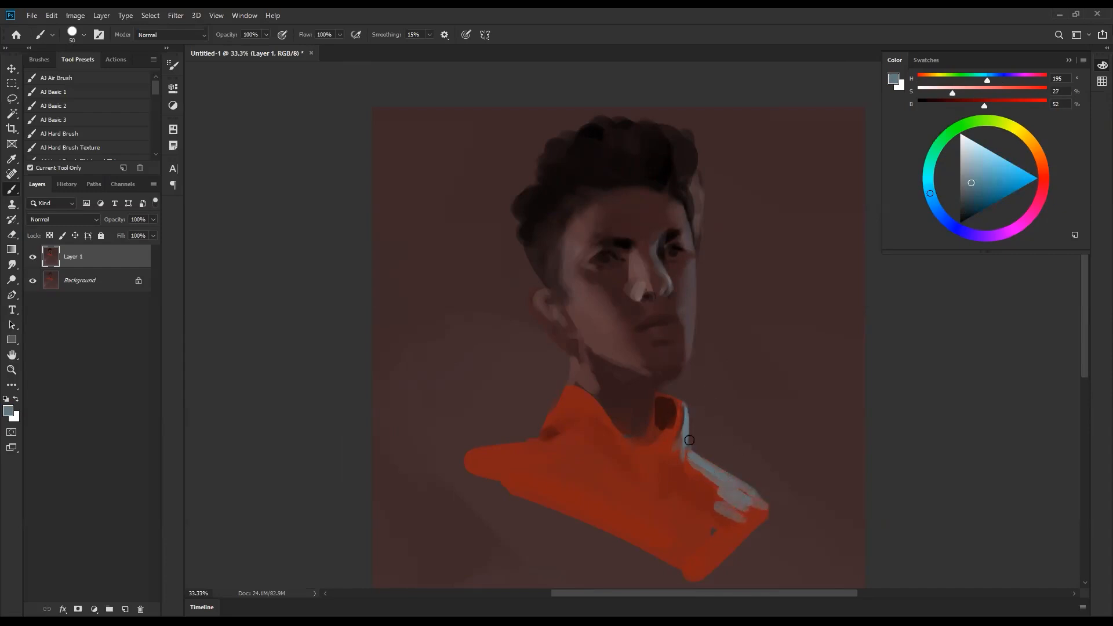
- Flip the canvas view horizontally and shade the base of the collar with dark strokes
{"action": "key", "text": "bracketright"}
{"action": "key", "text": "bracketright"}
{"action": "key", "text": "bracketright"}
{"action": "key", "text": "bracketright"}
{"action": "key", "text": "bracketright"}
{"action": "key", "text": "ctrl+shift+h"}
{"action": "left_click", "coordinate": [573, 464], "text": "alt"}
{"action": "key", "text": "d"}
{"action": "mouse_move", "coordinate": [566, 464]}
{"action": "left_mouse_down"}
{"action": "mouse_move", "coordinate": [580, 496]}
{"action": "mouse_move", "coordinate": [612, 506]}
{"action": "mouse_move", "coordinate": [641, 478]}
{"action": "mouse_move", "coordinate": [581, 491]}
{"action": "left_mouse_up"}
{"action": "left_click", "coordinate": [572, 471], "text": "alt"}
- Paint dark red fold lines across the chest of the garment with a smaller brush
{"action": "key", "text": "bracketleft"}
{"action": "key", "text": "bracketleft"}
{"action": "key", "text": "bracketleft"}
{"action": "key", "text": "bracketleft"}
{"action": "key", "text": "bracketleft"}
{"action": "key", "text": "bracketleft"}
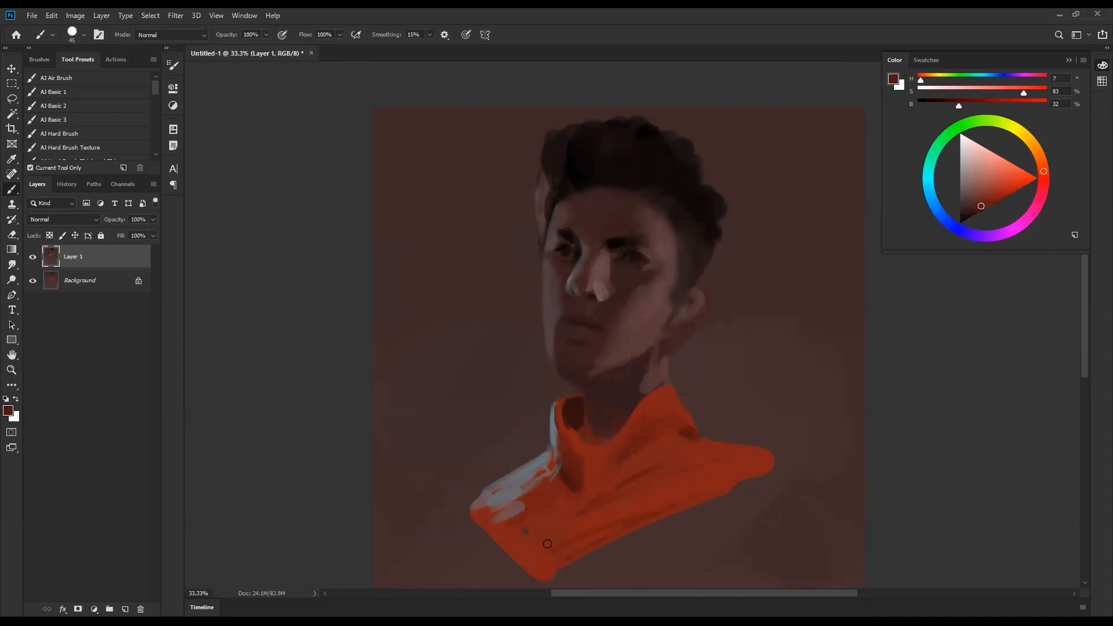
{"action": "left_click", "coordinate": [601, 496], "text": "alt"}
{"action": "left_click_drag", "start_coordinate": [600, 496], "coordinate": [555, 545]}
- Trim the garment's lower edges and shoulder tips into sharper shapes with the reddish-brown background color
{"action": "key", "text": "bracketright"}
{"action": "key", "text": "bracketright"}
{"action": "key", "text": "bracketright"}
{"action": "key", "text": "bracketright"}
{"action": "key", "text": "bracketright"}
{"action": "key", "text": "bracketright"}
{"action": "key", "text": "bracketright"}
{"action": "key", "text": "bracketright"}
{"action": "key", "text": "bracketright"}
{"action": "key", "text": "bracketright"}
{"action": "key", "text": "bracketright"}
{"action": "key", "text": "bracketright"}
{"action": "key", "text": "bracketright"}
{"action": "key", "text": "bracketleft"}
{"action": "key", "text": "bracketleft"}
{"action": "key", "text": "bracketleft"}
{"action": "key", "text": "bracketleft"}
{"action": "key", "text": "bracketleft"}
{"action": "key", "text": "bracketleft"}
{"action": "key", "text": "bracketleft"}
{"action": "key", "text": "bracketleft"}
{"action": "key", "text": "bracketleft"}
{"action": "mouse_move", "coordinate": [509, 520]}
{"action": "left_mouse_down"}
{"action": "mouse_move", "coordinate": [489, 506]}
{"action": "mouse_move", "coordinate": [544, 471]}
{"action": "mouse_move", "coordinate": [519, 530]}
{"action": "left_mouse_up"}
{"action": "left_click_drag", "start_coordinate": [485, 490], "coordinate": [489, 389]}
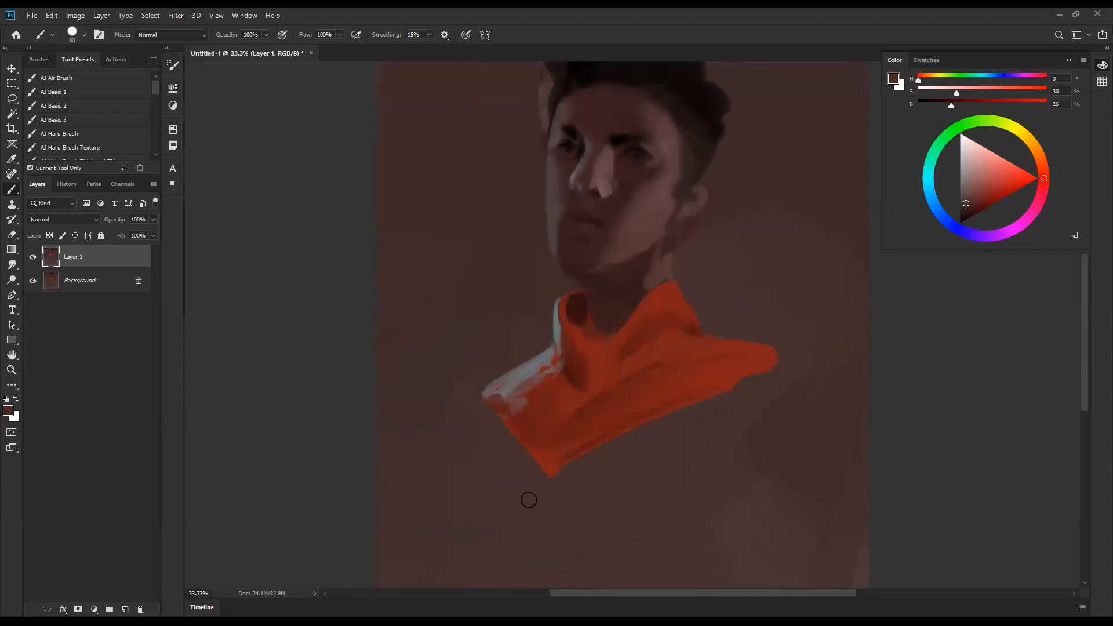
{"action": "scroll", "coordinate": [634, 245], "scroll_direction": "up", "scroll_amount": 2}
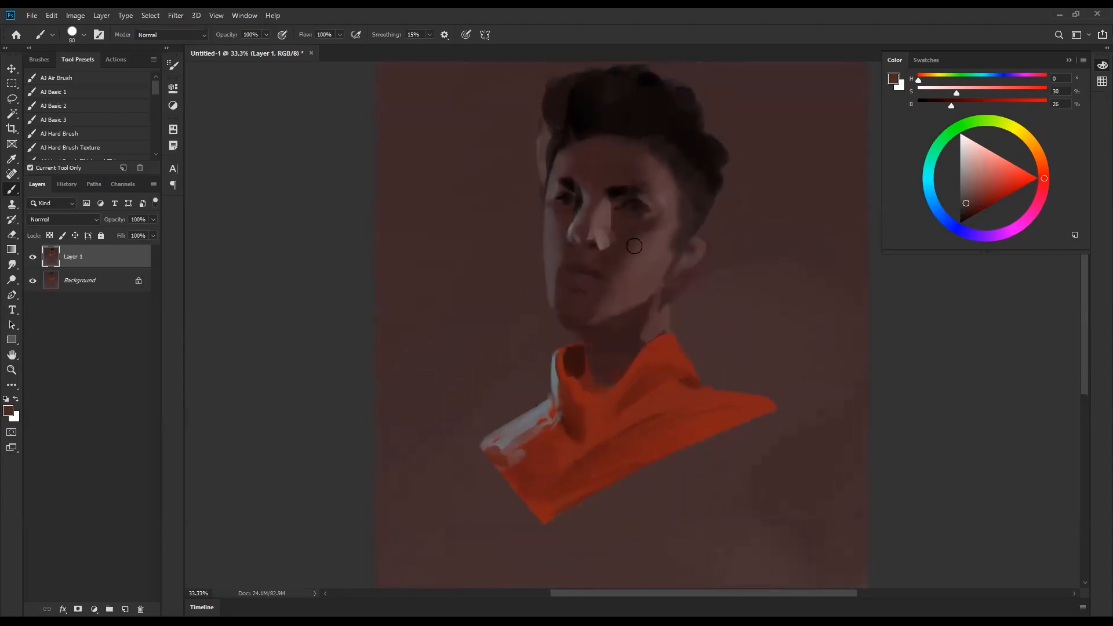
- Refine the far cheek beside the nose with a sampled mauve-grey tone and a size 70 brush
{"action": "left_click", "coordinate": [576, 218], "text": "alt"}
{"action": "key", "text": "bracketleft"}
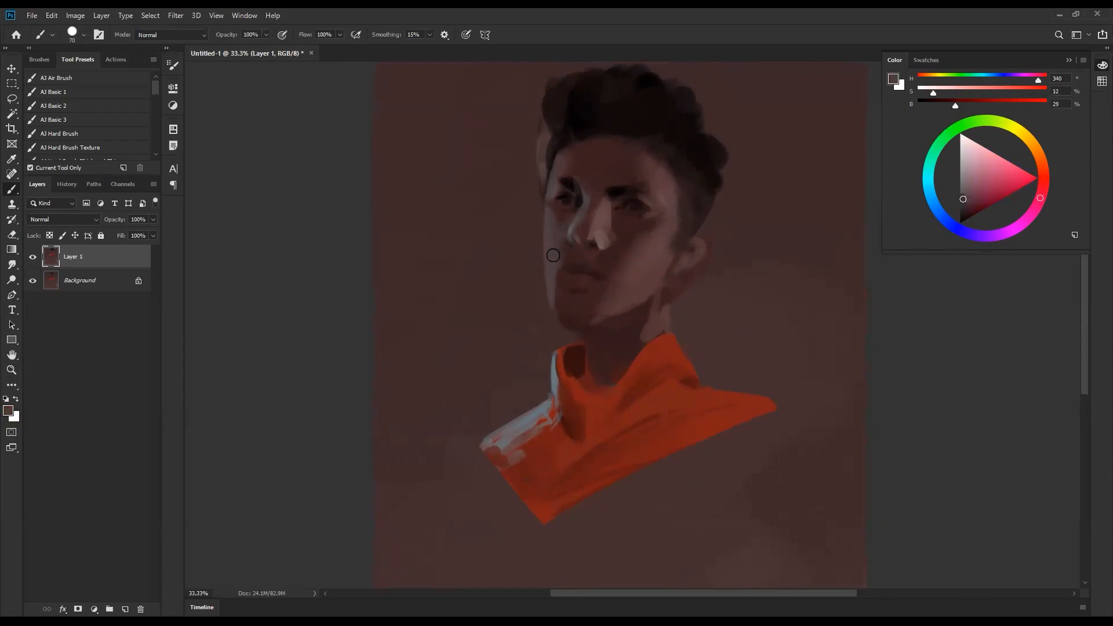
{"action": "key", "text": "d"}
{"action": "key", "text": "bracketleft"}
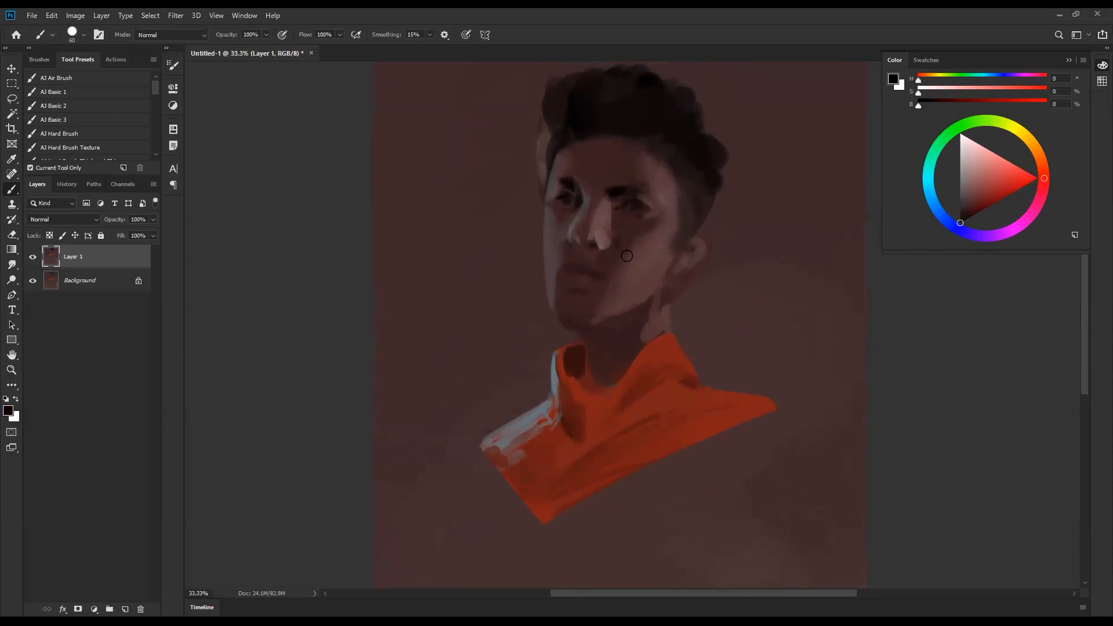
- Refine the nose highlights and the adjoining near cheek with sampled skin tones
{"action": "left_click", "coordinate": [605, 238], "text": "alt"}
{"action": "left_click", "coordinate": [621, 242], "text": "alt"}
{"action": "left_click", "coordinate": [609, 216], "text": "alt"}
{"action": "key", "text": "bracketright"}
{"action": "key", "text": "bracketright"}
{"action": "key", "text": "bracketright"}
{"action": "key", "text": "bracketright"}
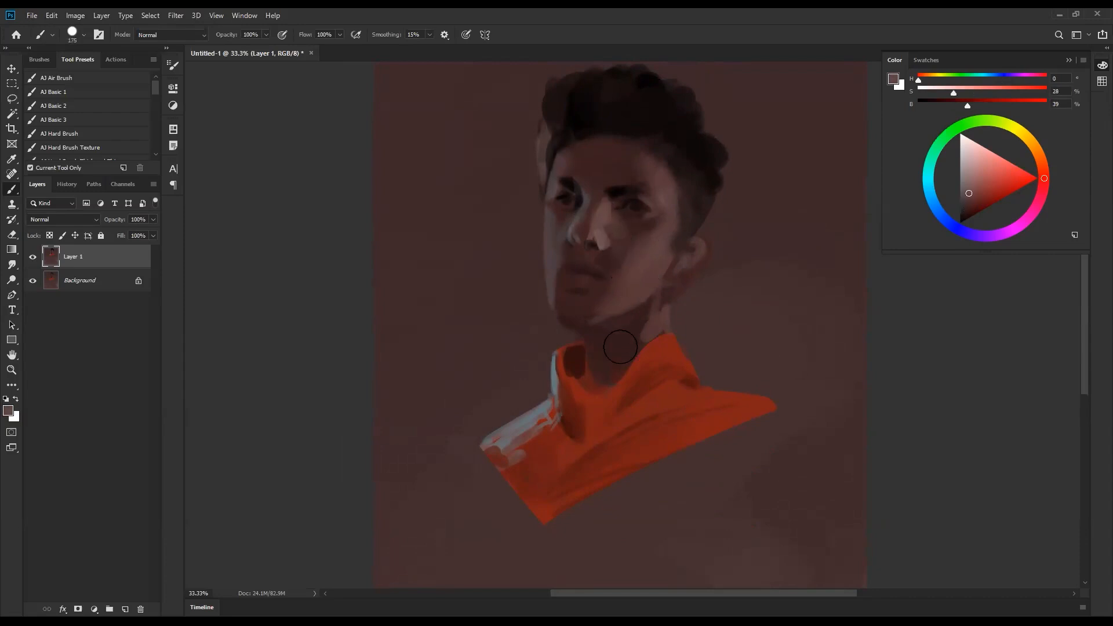
- Sharpen the nose's underside with a sampled dark brown and a size 30 brush
{"action": "key", "text": "bracketleft"}
{"action": "key", "text": "bracketleft"}
{"action": "left_click", "coordinate": [612, 258], "text": "alt"}
{"action": "key", "text": "bracketleft"}
{"action": "key", "text": "bracketleft"}
{"action": "key", "text": "bracketleft"}
{"action": "key", "text": "bracketleft"}
{"action": "key", "text": "bracketleft"}
{"action": "key", "text": "bracketleft"}
{"action": "key", "text": "bracketleft"}
{"action": "key", "text": "bracketleft"}
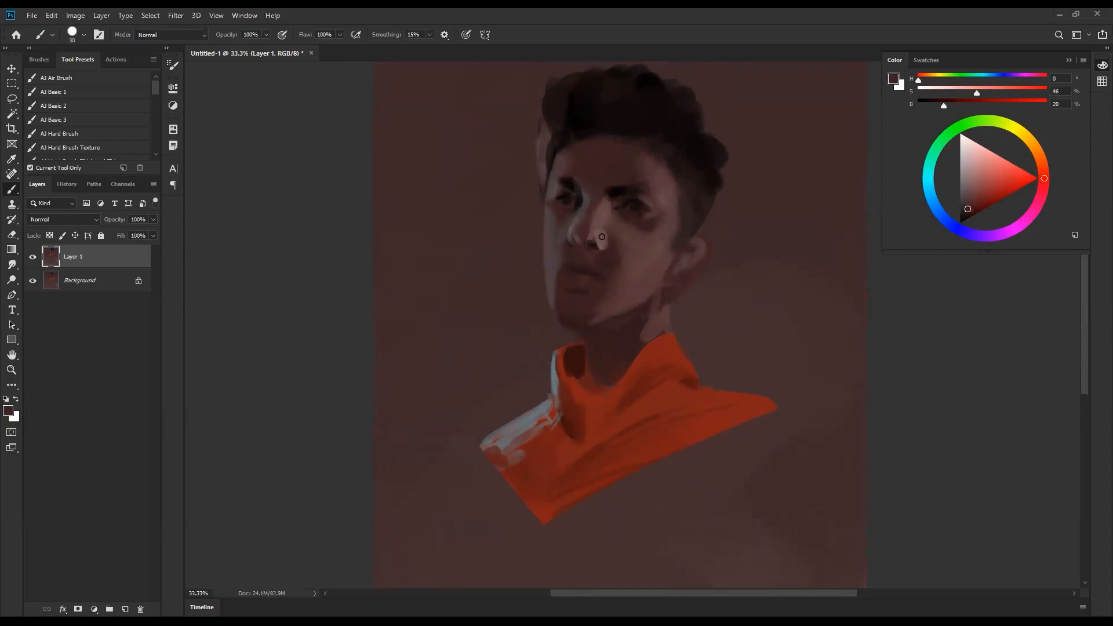
- Rework the nose base and the area above the upper lip with sampled skin tones
{"action": "left_click", "coordinate": [591, 238], "text": "alt"}
{"action": "left_click", "coordinate": [596, 262], "text": "alt"}
{"action": "left_click", "coordinate": [595, 259], "text": "alt"}
{"action": "key", "text": "bracketright"}
{"action": "key", "text": "bracketright"}
{"action": "key", "text": "bracketleft"}
{"action": "key", "text": "bracketleft"}
{"action": "mouse_move", "coordinate": [594, 256]}
{"action": "left_mouse_down"}
{"action": "mouse_move", "coordinate": [573, 261]}
{"action": "mouse_move", "coordinate": [581, 254]}
{"action": "left_mouse_up"}
{"action": "left_click", "coordinate": [583, 248], "text": "alt"}
- Mirror the canvas and define the lips' shape with dark tones and a sampled lip color
{"action": "key", "text": "h"}
{"action": "left_click", "coordinate": [642, 276], "text": "alt"}
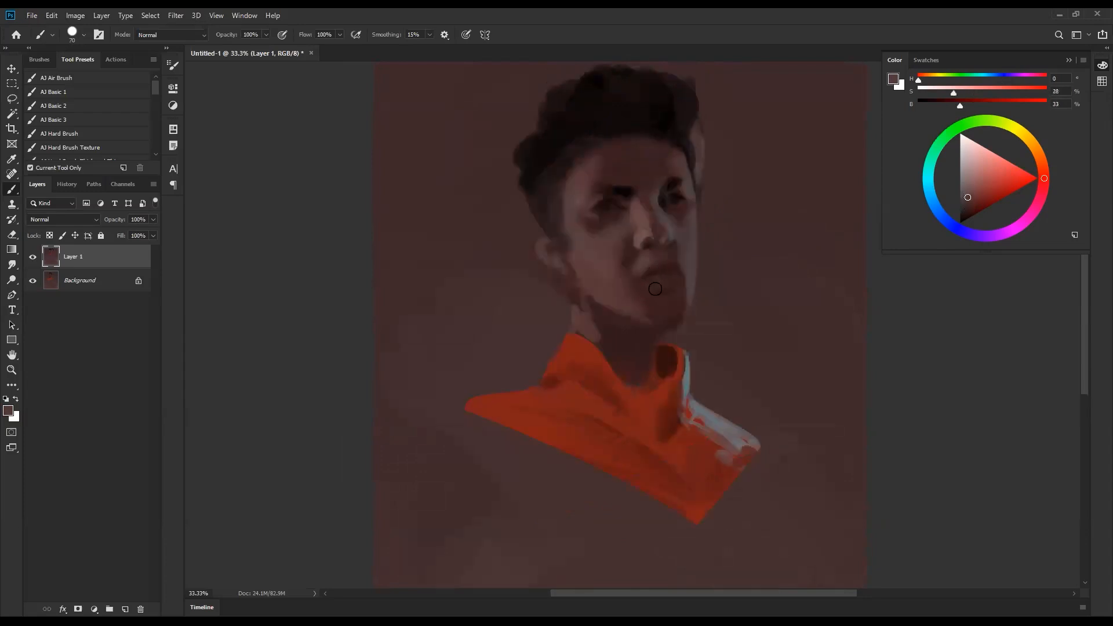
{"action": "key", "text": "d"}
{"action": "left_click", "coordinate": [656, 278], "text": "alt"}
{"action": "key", "text": "bracketright"}
{"action": "key", "text": "bracketright"}
{"action": "key", "text": "bracketright"}
{"action": "key", "text": "bracketright"}
{"action": "key", "text": "bracketright"}
{"action": "key", "text": "bracketright"}
- Undo the last cheek stroke and repaint the near cheek below the eye with sampled skin tones
{"action": "left_click", "coordinate": [632, 267], "text": "alt"}
{"action": "key", "text": "bracketright"}
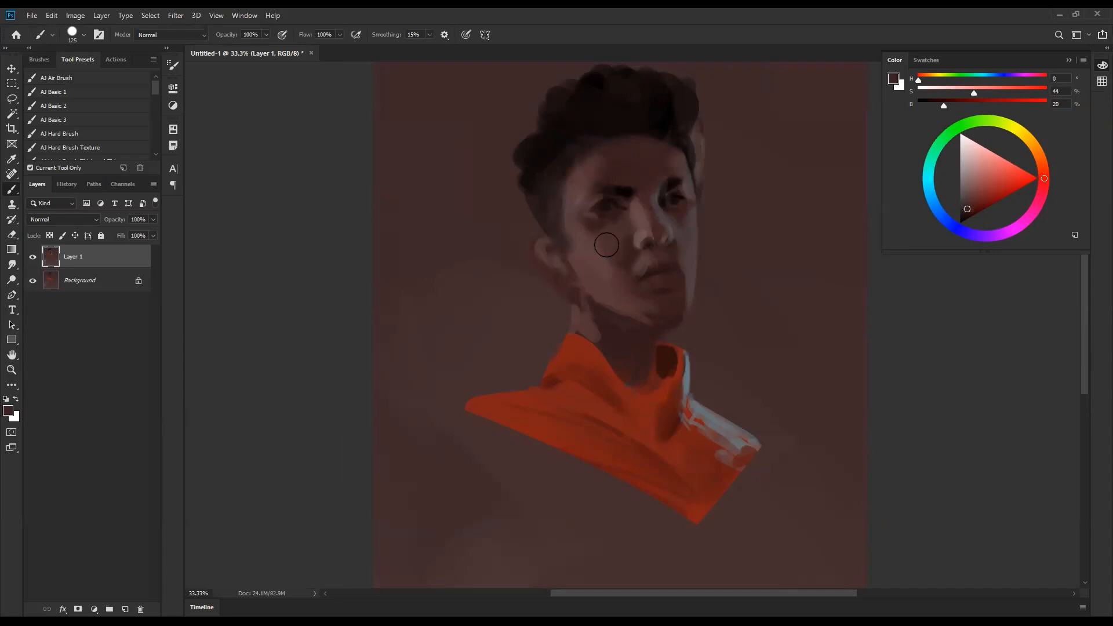
{"action": "key", "text": "ctrl+z"}
{"action": "left_click", "coordinate": [632, 259], "text": "alt"}
{"action": "key", "text": "bracketright"}
{"action": "left_click_drag", "start_coordinate": [613, 241], "coordinate": [587, 233]}
{"action": "left_click", "coordinate": [596, 269], "text": "alt"}
- Blend the near cheek with the Smudge tool and retouch the temple with a sampled mauve-brown tone
{"action": "key", "text": "r"}
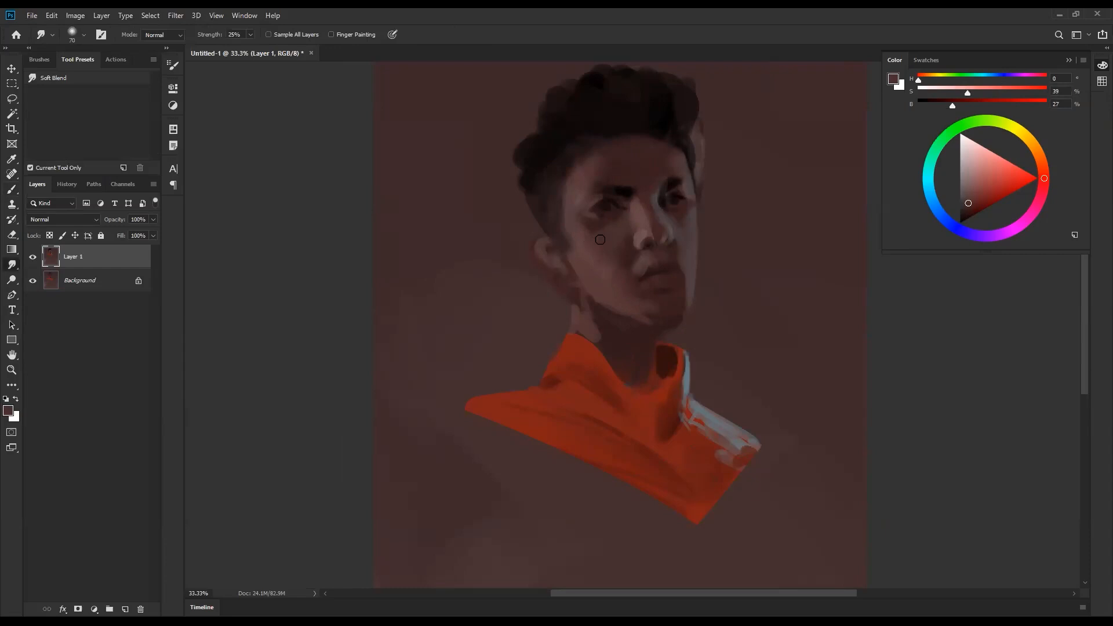
{"action": "key", "text": "bracketright"}
{"action": "key", "text": "bracketright"}
{"action": "key", "text": "bracketright"}
{"action": "key", "text": "b"}
{"action": "left_click", "coordinate": [573, 187], "text": "alt"}
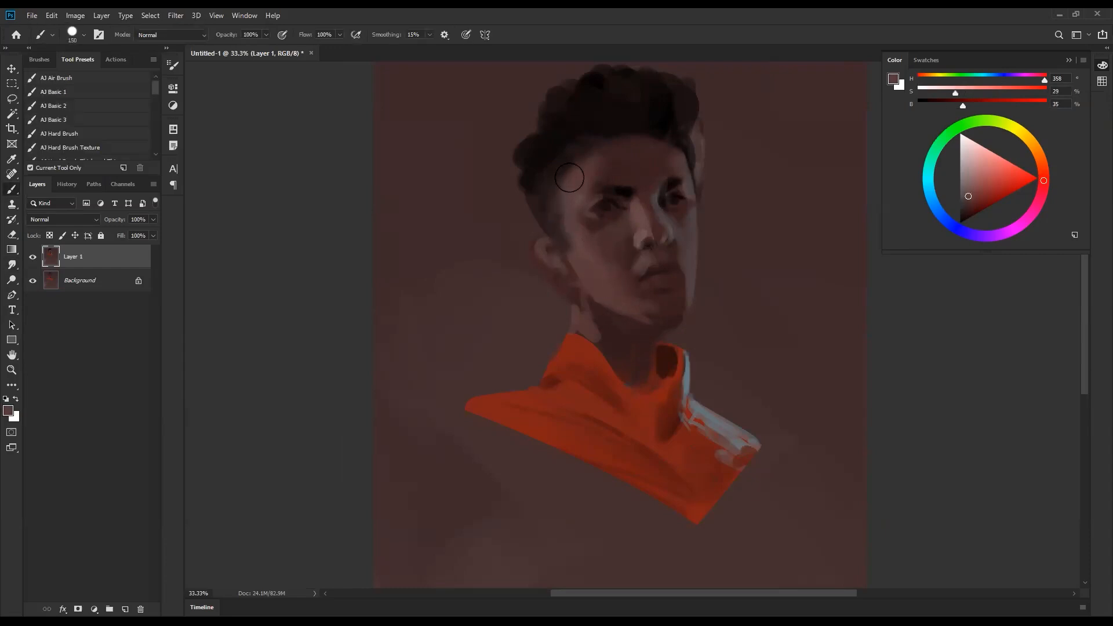
{"action": "key", "text": "r"}
{"action": "key", "text": "b"}
- Paint the nostrils black with a very small brush and refine the near nose wing with a sampled light tone
{"action": "key", "text": "z"}
{"action": "left_click", "coordinate": [713, 251]}
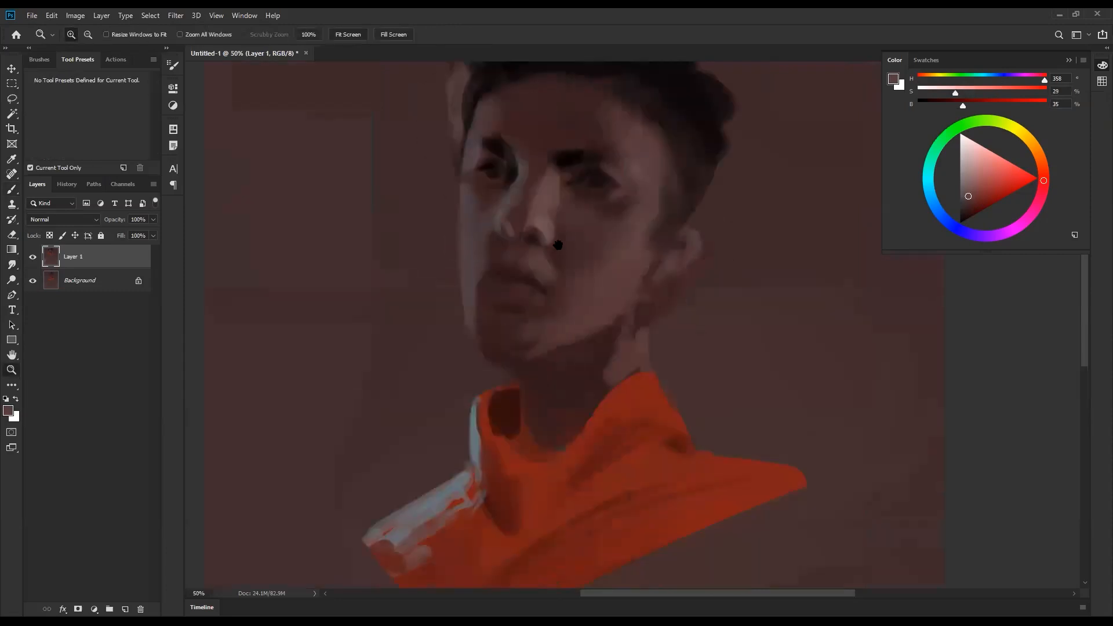
{"action": "key", "text": "b"}
{"action": "key", "text": "d"}
{"action": "key", "text": "bracketleft"}
{"action": "key", "text": "bracketleft"}
{"action": "key", "text": "bracketleft"}
{"action": "key", "text": "bracketleft"}
{"action": "key", "text": "bracketleft"}
{"action": "key", "text": "bracketleft"}
{"action": "key", "text": "bracketleft"}
{"action": "key", "text": "bracketleft"}
{"action": "key", "text": "bracketleft"}
{"action": "key", "text": "bracketleft"}
{"action": "key", "text": "bracketleft"}
{"action": "key", "text": "bracketleft"}
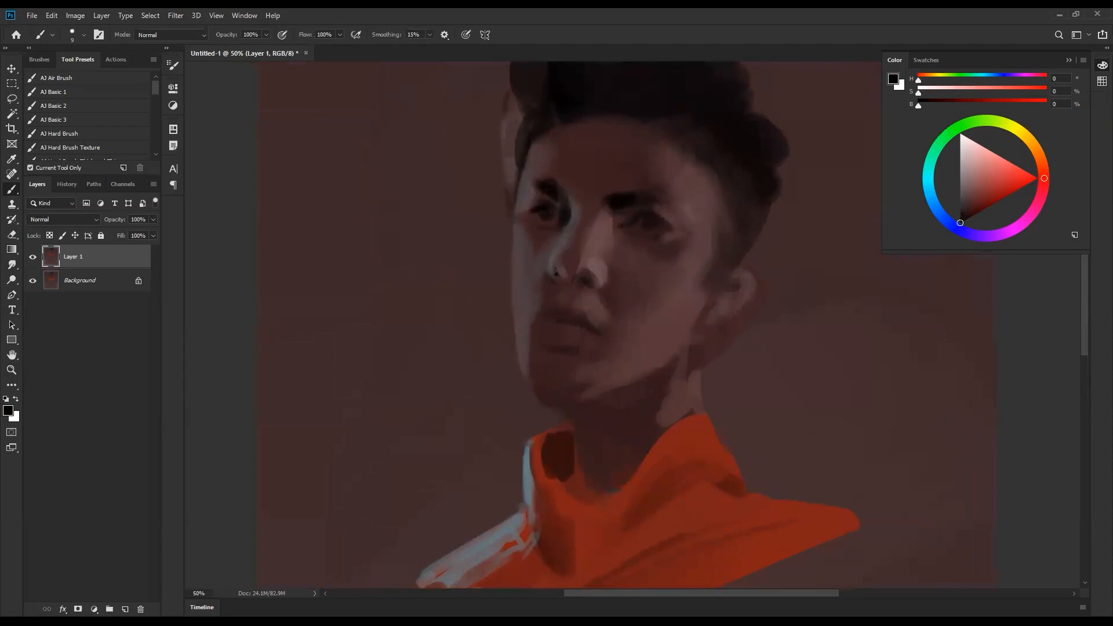
{"action": "key", "text": "bracketright"}
{"action": "left_click", "coordinate": [593, 273], "text": "alt"}
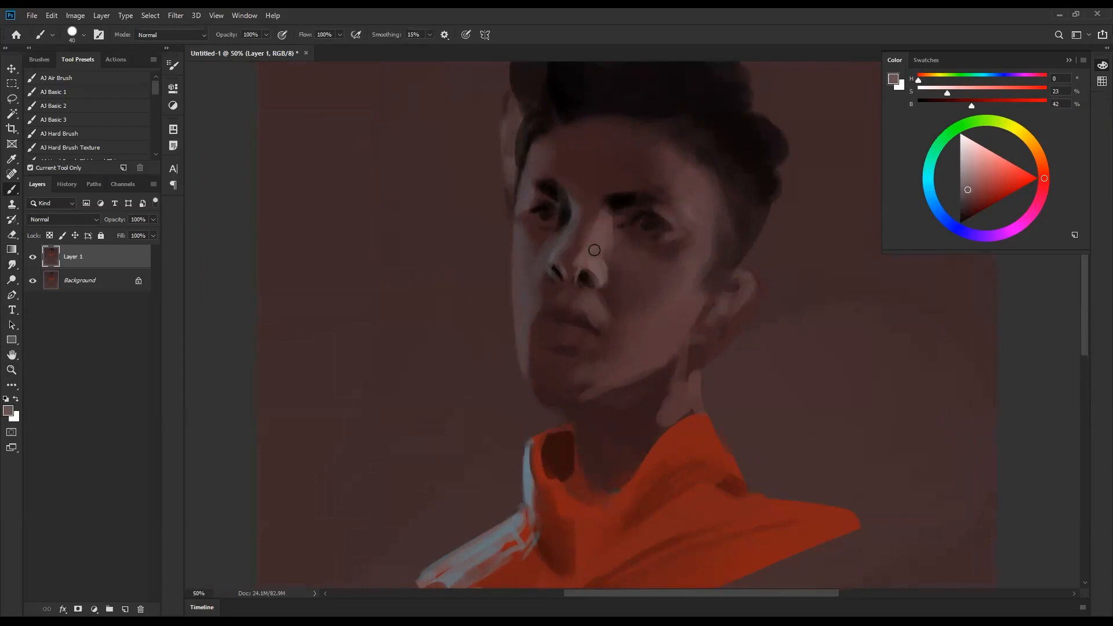
- Mirror the canvas and refine the fold between the nose wing and mouth corner with sampled skin tones
{"action": "key", "text": "h"}
{"action": "left_click", "coordinate": [665, 254], "text": "alt"}
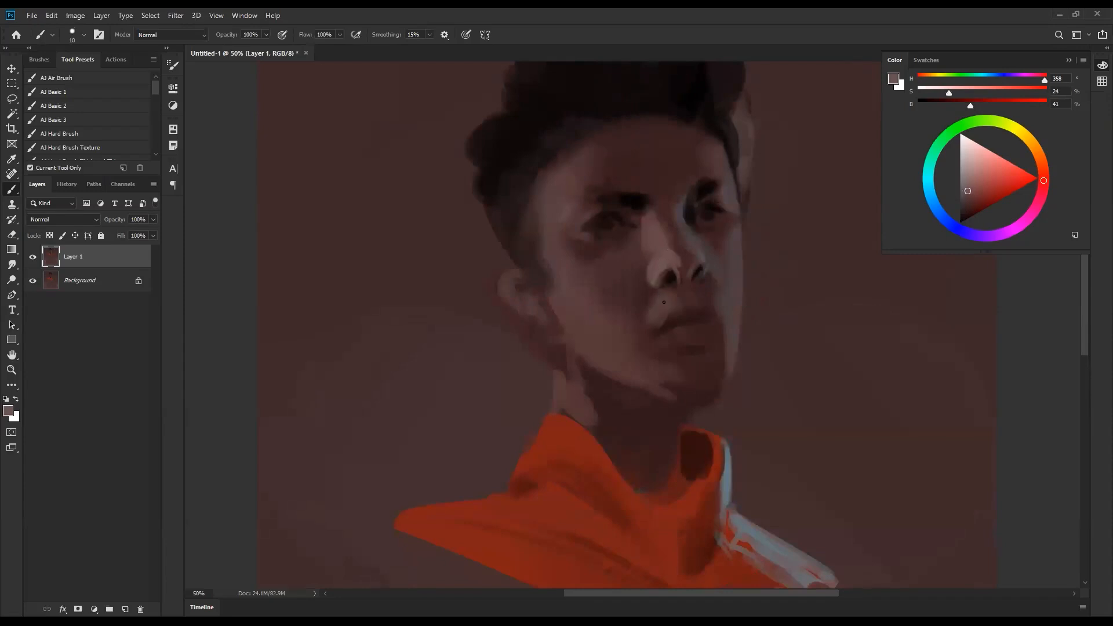
{"action": "left_click", "coordinate": [643, 287], "text": "alt"}
{"action": "left_click", "coordinate": [651, 314], "text": "alt"}
- Shade the forehead above the near eyebrow with sampled tones and soften the temple with the Smudge tool
{"action": "key", "text": "z"}
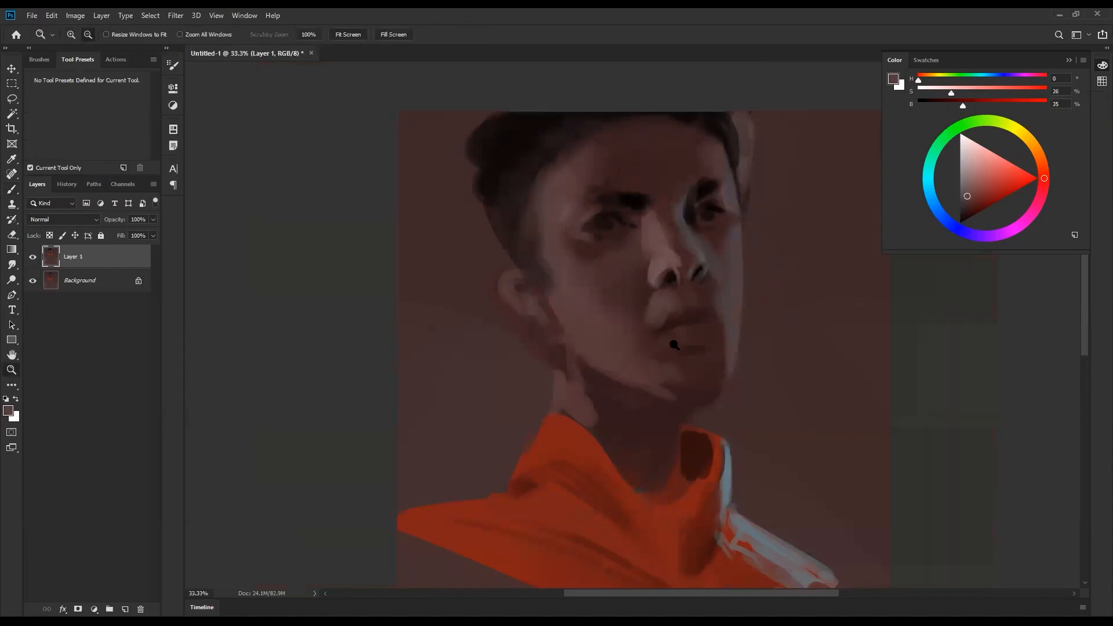
{"action": "left_click", "coordinate": [630, 206], "text": "alt"}
{"action": "key", "text": "h"}
{"action": "left_click", "coordinate": [630, 206]}
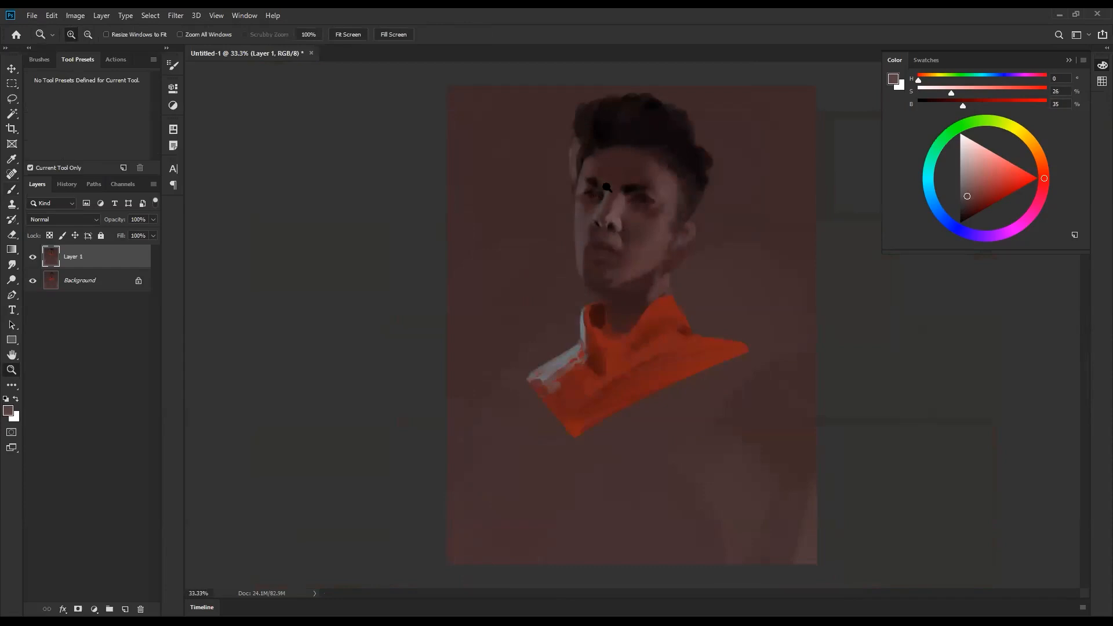
{"action": "key", "text": "b"}
{"action": "left_click", "coordinate": [676, 188], "text": "alt"}
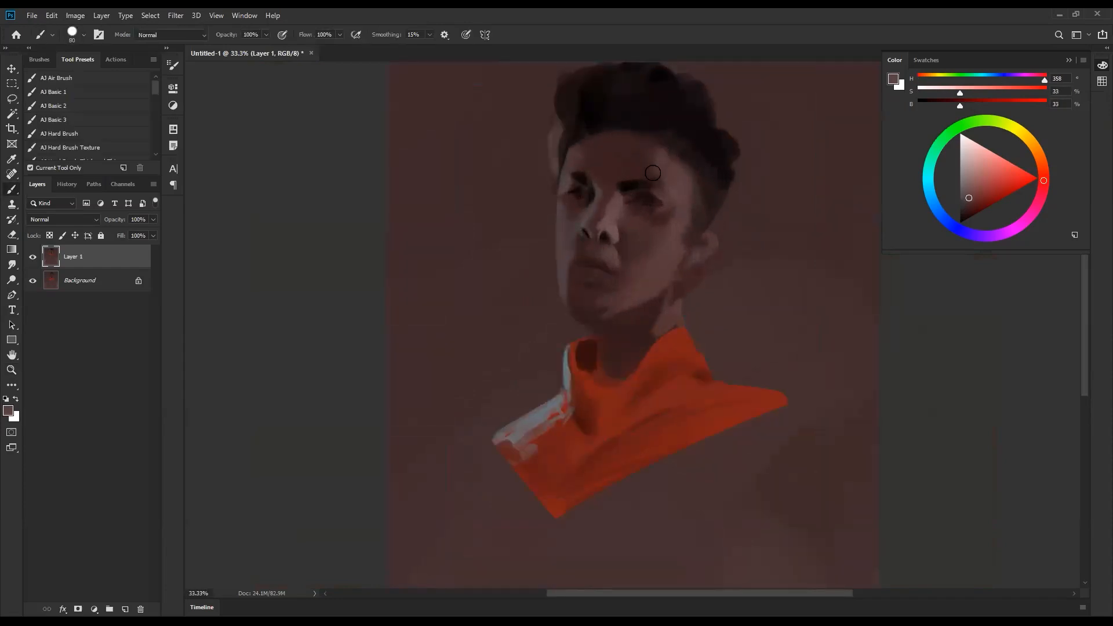
{"action": "left_click", "coordinate": [646, 156], "text": "alt"}
{"action": "left_click", "coordinate": [645, 176], "text": "alt"}
{"action": "left_click", "coordinate": [635, 168], "text": "alt"}
{"action": "key", "text": "r"}
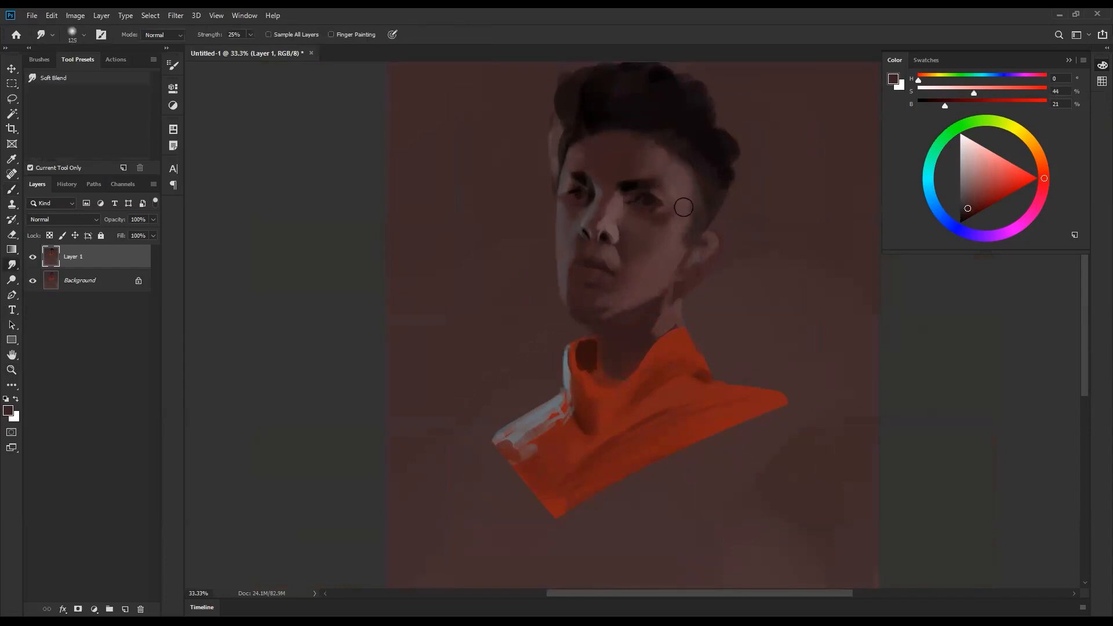
- Mirror the canvas and repaint the upper forehead along the hairline with sampled brown tones
{"action": "key", "text": "h"}
{"action": "key", "text": "b"}
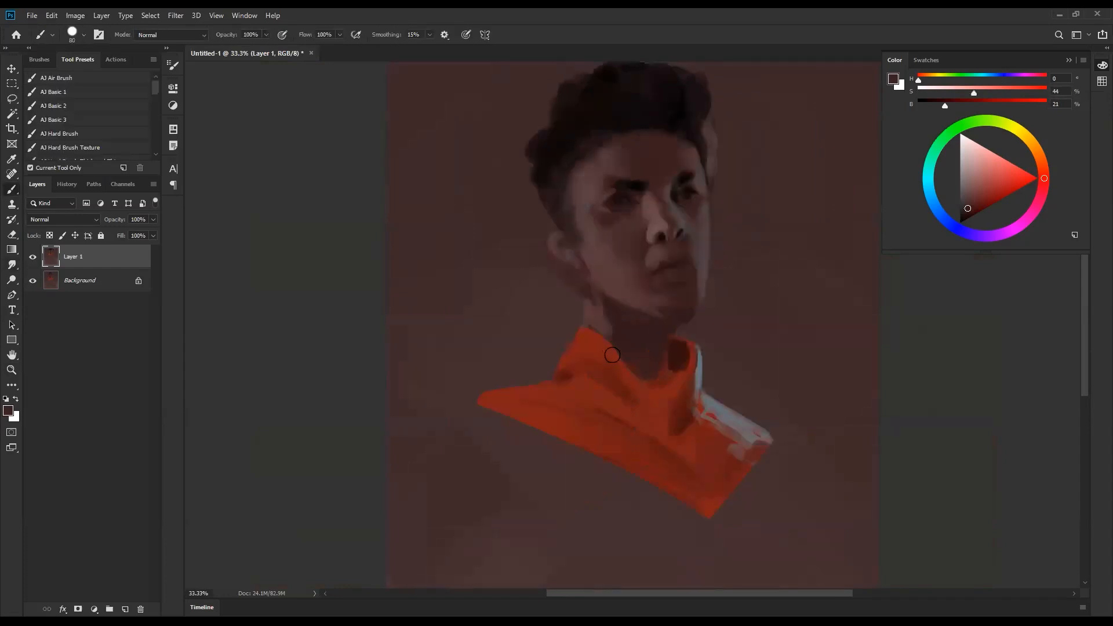
{"action": "left_click", "coordinate": [597, 156], "text": "alt"}
{"action": "left_click_drag", "start_coordinate": [621, 149], "coordinate": [628, 144]}
{"action": "left_click", "coordinate": [626, 169], "text": "alt"}
{"action": "key", "text": "bracketright"}
{"action": "key", "text": "bracketright"}
{"action": "key", "text": "bracketright"}
{"action": "key", "text": "bracketleft"}
{"action": "key", "text": "bracketleft"}
- Reshape the hair's back edge with a sampled near-black and darken the eyebrows and mouth with black
{"action": "left_click", "coordinate": [607, 135], "text": "alt"}
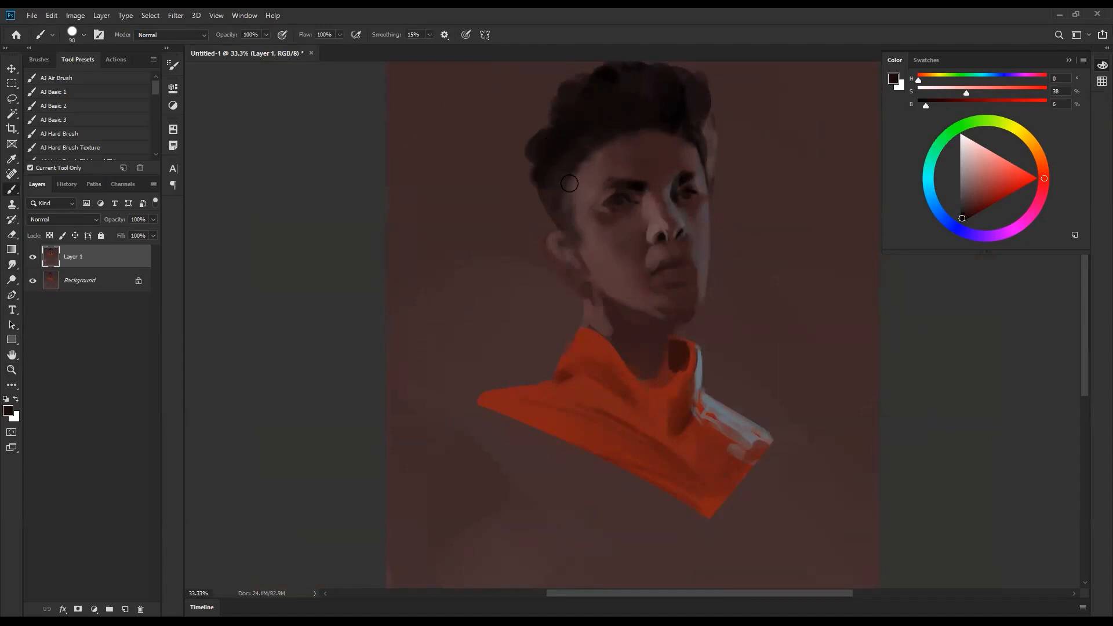
{"action": "left_click_drag", "start_coordinate": [531, 152], "coordinate": [562, 97]}
{"action": "key", "text": "d"}
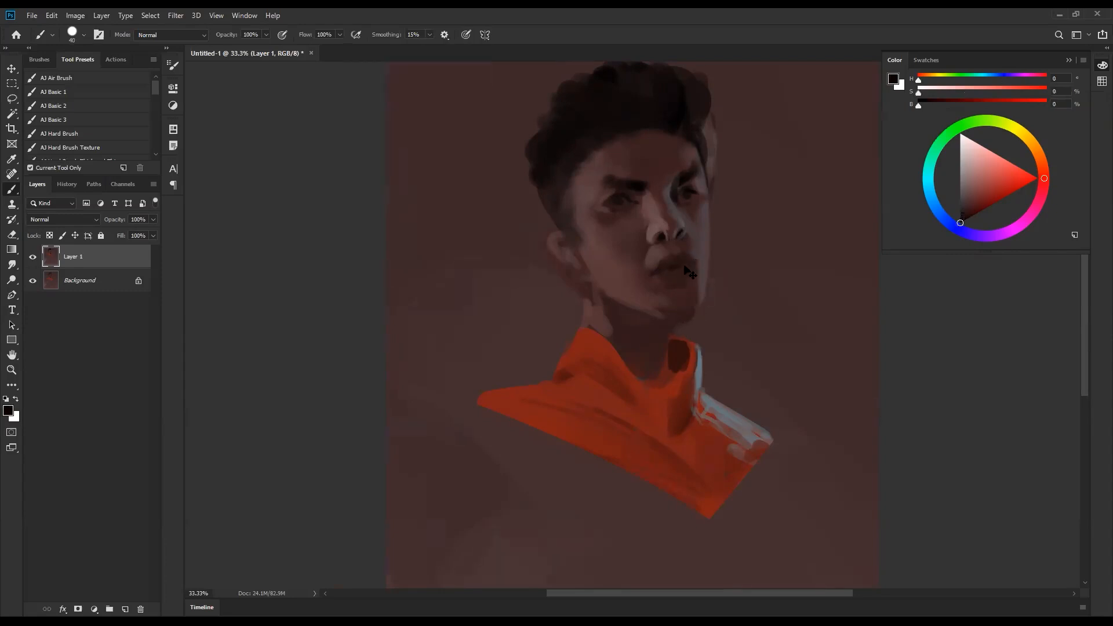
- Paint the lips with a dark purple of hue 306, saturation 76 and brightness 36
{"action": "key", "text": "x"}
{"action": "left_click", "coordinate": [1020, 226]}
{"action": "left_click", "coordinate": [981, 203]}
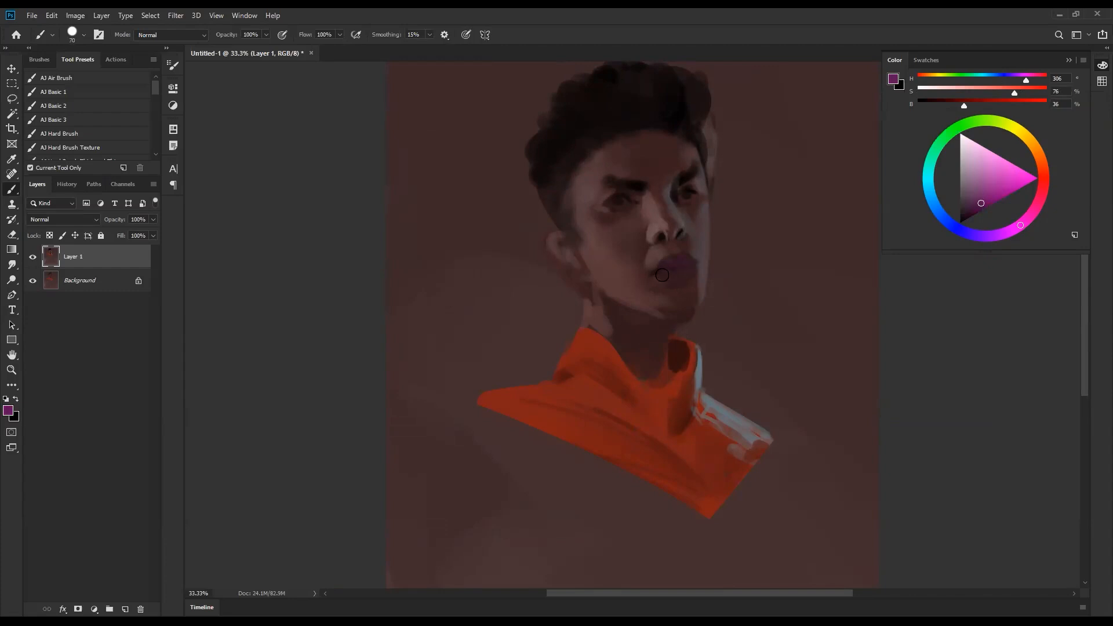
- Detail both eyes with dark lids and irises and add small light catchlights
{"action": "key", "text": "d"}
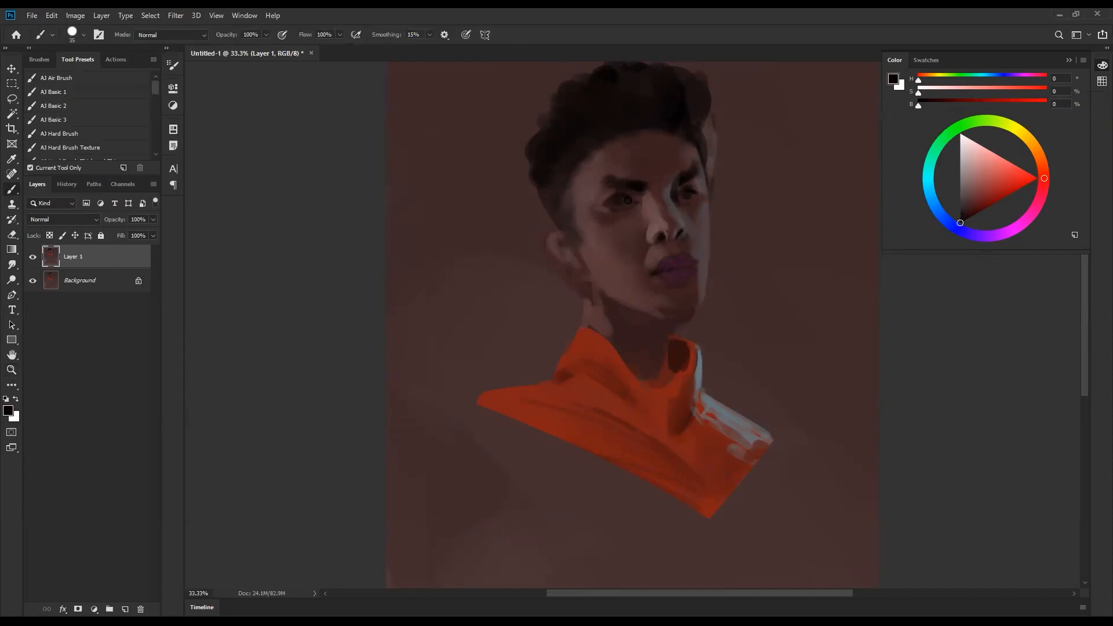
{"action": "scroll", "coordinate": [627, 206], "scroll_direction": "up", "scroll_amount": 1}
{"action": "key", "text": "x"}
{"action": "left_click", "coordinate": [610, 191], "text": "alt"}
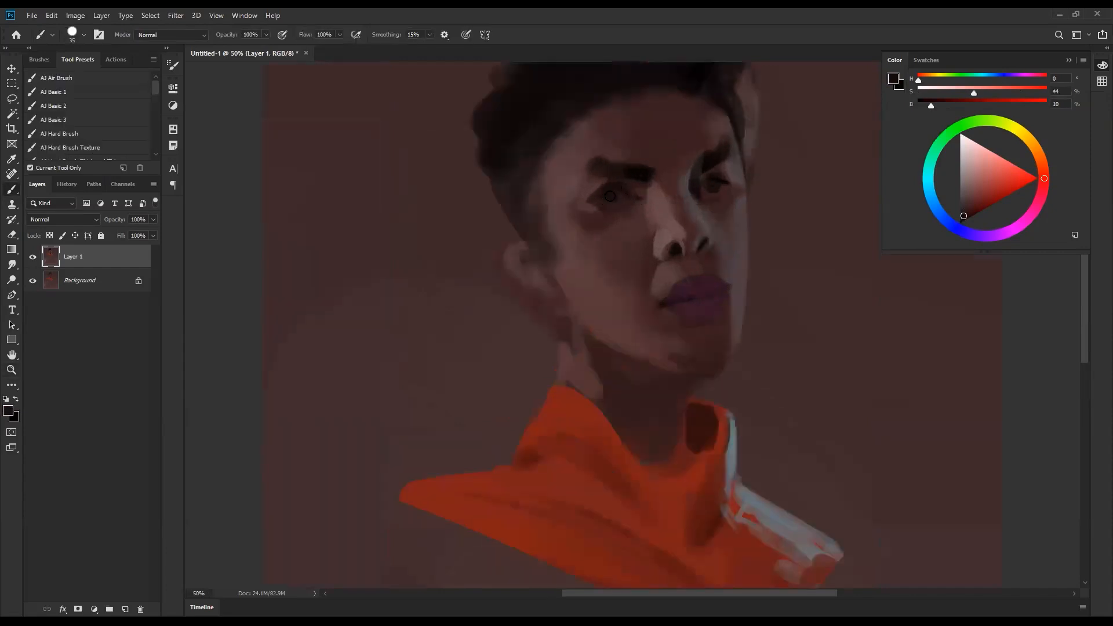
{"action": "key", "text": "d"}
{"action": "key", "text": "x"}
{"action": "left_click", "coordinate": [622, 194], "text": "alt"}
{"action": "key", "text": "d"}
{"action": "left_click", "coordinate": [813, 223], "text": "alt"}
{"action": "left_click", "coordinate": [967, 188]}
- Smooth the forehead above the near eyebrow with sampled reddish-brown tones and a size 100 brush
{"action": "left_click", "coordinate": [583, 131], "text": "alt"}
{"action": "key", "text": "bracketright"}
{"action": "key", "text": "bracketright"}
{"action": "key", "text": "bracketright"}
{"action": "key", "text": "bracketright"}
{"action": "key", "text": "bracketright"}
{"action": "key", "text": "bracketright"}
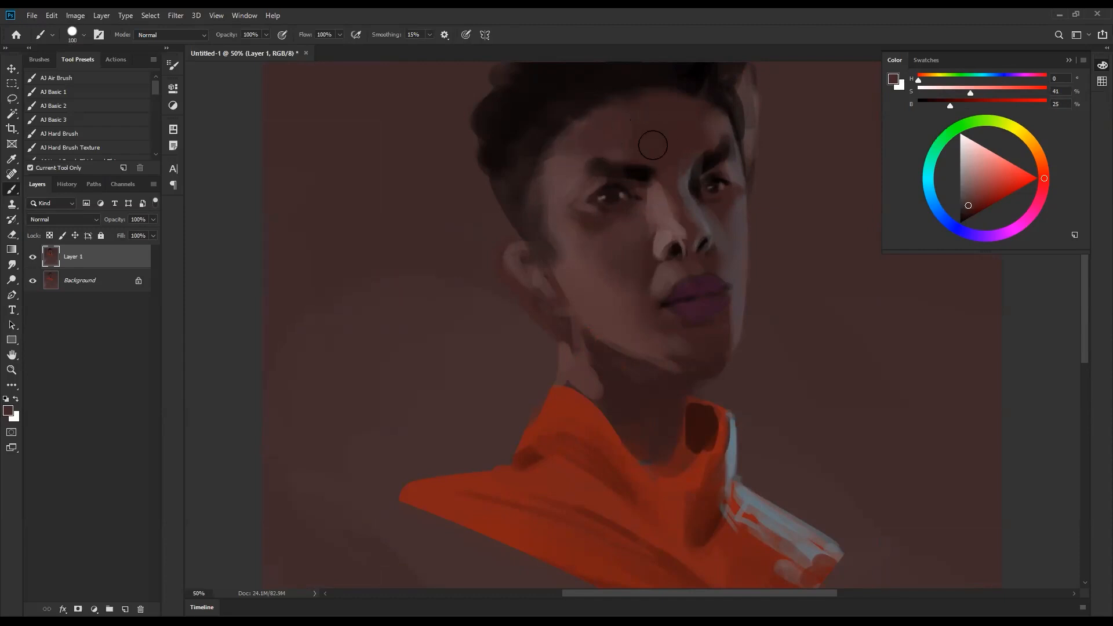
{"action": "left_click_drag", "start_coordinate": [582, 162], "coordinate": [589, 156]}
{"action": "left_click", "coordinate": [612, 149], "text": "alt"}
- Repaint the near cheek and the side of the face by the ear with a larger brush
{"action": "left_click_drag", "start_coordinate": [599, 237], "coordinate": [593, 244]}
{"action": "left_click", "coordinate": [592, 244], "text": "alt"}
{"action": "key", "text": "bracketright"}
{"action": "key", "text": "bracketright"}
{"action": "key", "text": "bracketright"}
{"action": "mouse_move", "coordinate": [562, 222]}
{"action": "left_mouse_down"}
{"action": "mouse_move", "coordinate": [604, 261]}
{"action": "mouse_move", "coordinate": [601, 246]}
{"action": "mouse_move", "coordinate": [555, 237]}
{"action": "mouse_move", "coordinate": [599, 298]}
{"action": "mouse_move", "coordinate": [546, 231]}
{"action": "mouse_move", "coordinate": [564, 256]}
{"action": "left_mouse_up"}
- Shade the near cheek beside the mouth down to the jawline with sampled skin tones and a size 150 brush
{"action": "left_click", "coordinate": [651, 268], "text": "alt"}
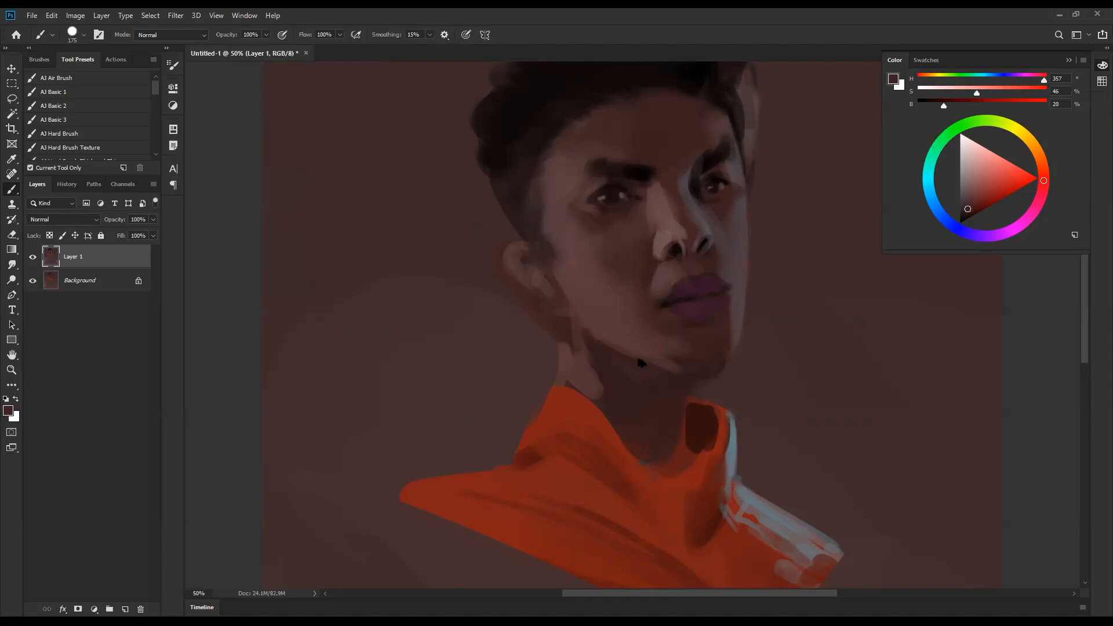
{"action": "left_click", "coordinate": [609, 253], "text": "alt"}
{"action": "left_click", "coordinate": [649, 275], "text": "alt"}
{"action": "key", "text": "bracketleft"}
{"action": "left_click", "coordinate": [650, 284], "text": "alt"}
{"action": "left_click_drag", "start_coordinate": [649, 298], "coordinate": [657, 348]}
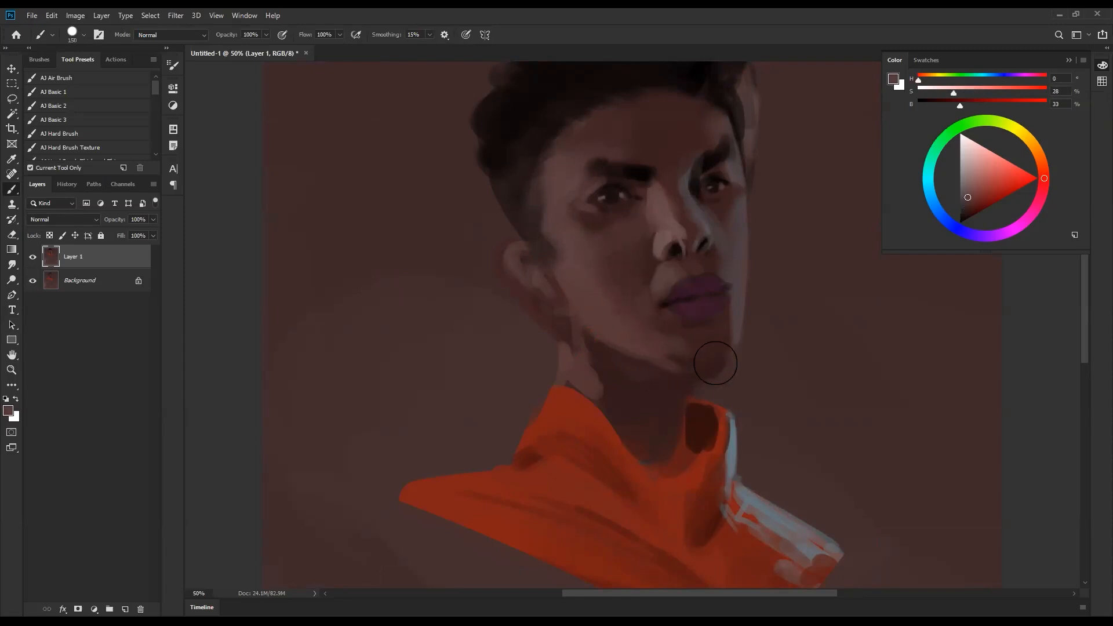
- Mirror the canvas and trim the far side of the jaw with the sampled background brown
{"action": "key", "text": "z"}
{"action": "left_click", "coordinate": [725, 336], "text": "alt"}
{"action": "key", "text": "ctrl+shift+h"}
{"action": "key", "text": "ctrl+shift+h"}
{"action": "key", "text": "b"}
{"action": "key", "text": "z"}
{"action": "left_click", "coordinate": [741, 337]}
{"action": "left_click", "coordinate": [740, 335]}
{"action": "key", "text": "b"}
{"action": "left_click", "coordinate": [542, 242], "text": "alt"}
{"action": "left_click_drag", "start_coordinate": [557, 270], "coordinate": [568, 276]}
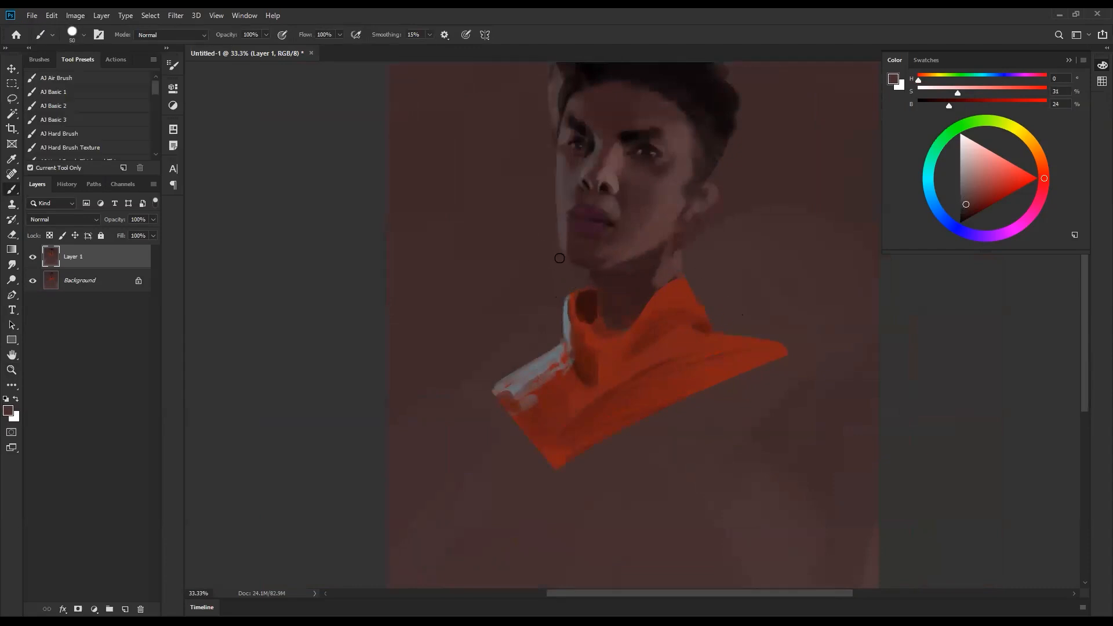
- Refine the near jawline and the underside of the chin with sampled skin and shadow tones
{"action": "left_click", "coordinate": [641, 265], "text": "alt"}
{"action": "left_click", "coordinate": [638, 259], "text": "alt"}
{"action": "left_click", "coordinate": [626, 269], "text": "alt"}
{"action": "left_click", "coordinate": [609, 257], "text": "alt"}
{"action": "left_click", "coordinate": [596, 260], "text": "alt"}
{"action": "key", "text": "bracketright"}
{"action": "key", "text": "bracketright"}
{"action": "key", "text": "bracketright"}
{"action": "key", "text": "bracketright"}
{"action": "key", "text": "bracketright"}
- Refine the far cheek and chin edge beside the mouth with sampled tones and a size 35 brush
{"action": "key", "text": "bracketleft"}
{"action": "key", "text": "bracketleft"}
{"action": "key", "text": "bracketleft"}
{"action": "key", "text": "bracketleft"}
{"action": "key", "text": "bracketleft"}
{"action": "key", "text": "bracketleft"}
{"action": "key", "text": "bracketleft"}
{"action": "key", "text": "bracketleft"}
{"action": "key", "text": "bracketleft"}
{"action": "left_click", "coordinate": [562, 223], "text": "alt"}
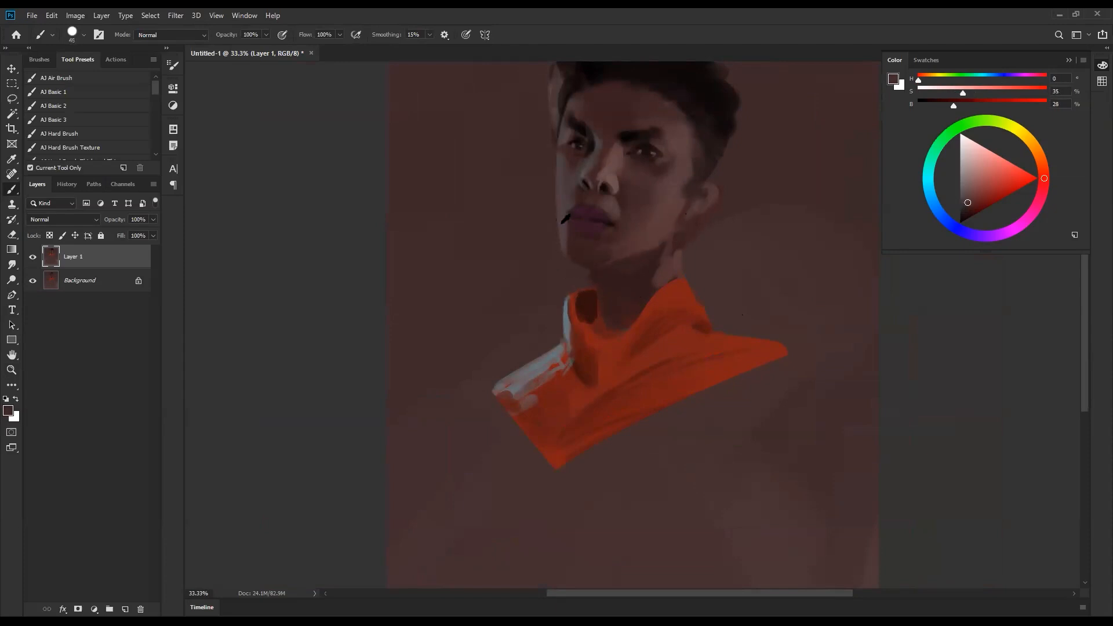
{"action": "left_click", "coordinate": [566, 248], "text": "alt"}
{"action": "key", "text": "bracketleft"}
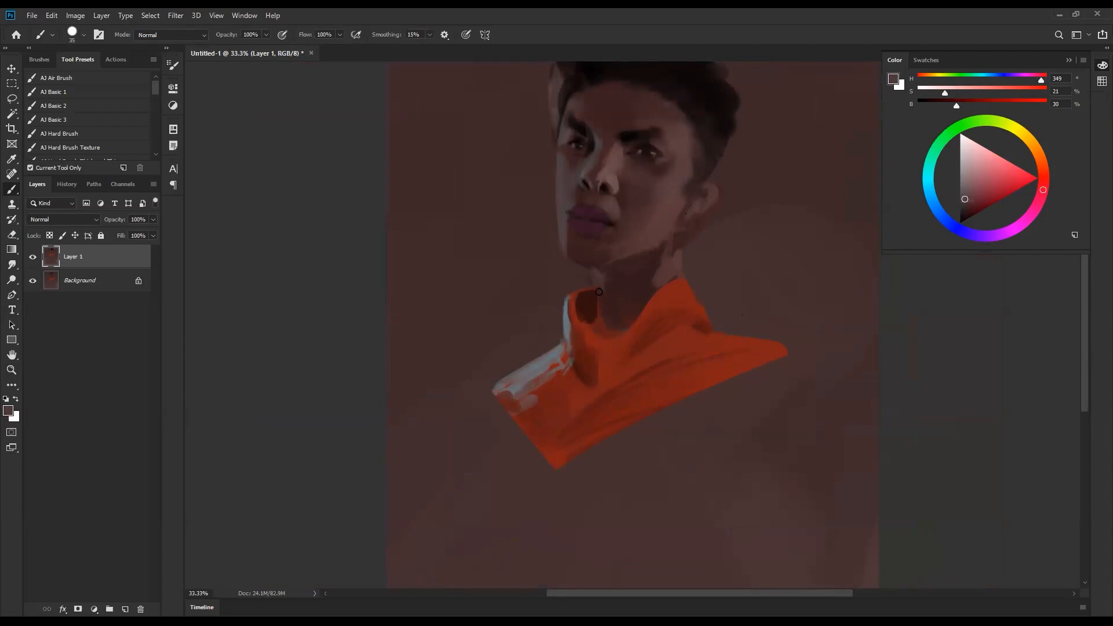
- Trim the front edge of the neck above the collar with sampled background brown and a size 70 brush, and mirror the canvas
{"action": "key", "text": "bracketright"}
{"action": "key", "text": "bracketright"}
{"action": "key", "text": "bracketright"}
{"action": "left_click", "coordinate": [581, 273], "text": "alt"}
{"action": "key", "text": "z"}
{"action": "left_click", "coordinate": [695, 303], "text": "alt"}
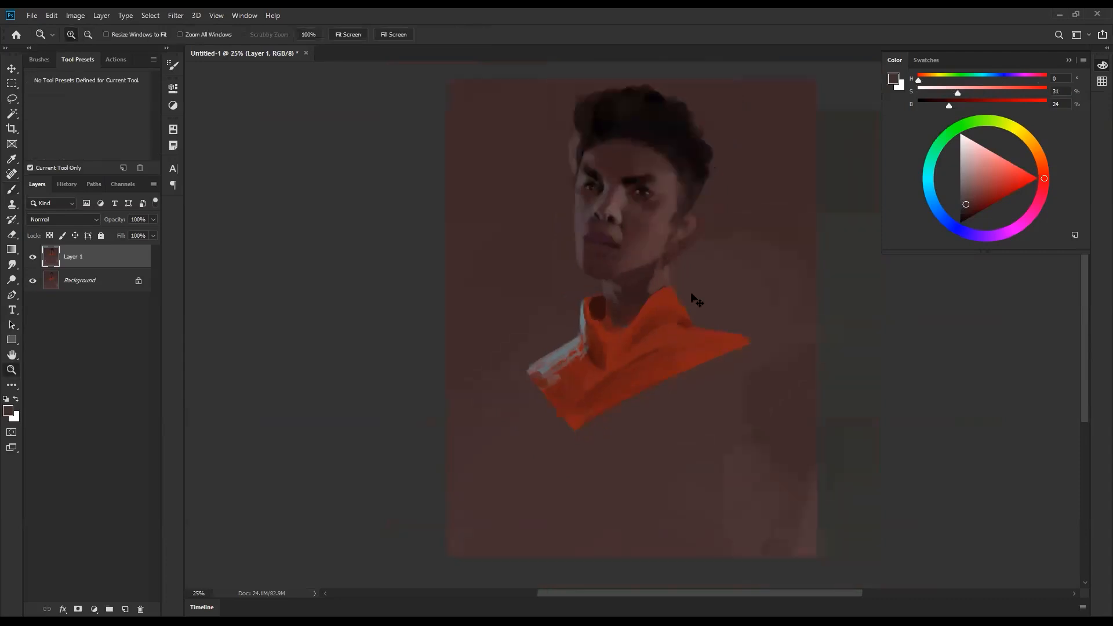
{"action": "key", "text": "ctrl+shift+h"}
{"action": "left_click", "coordinate": [648, 280]}
{"action": "key", "text": "b"}
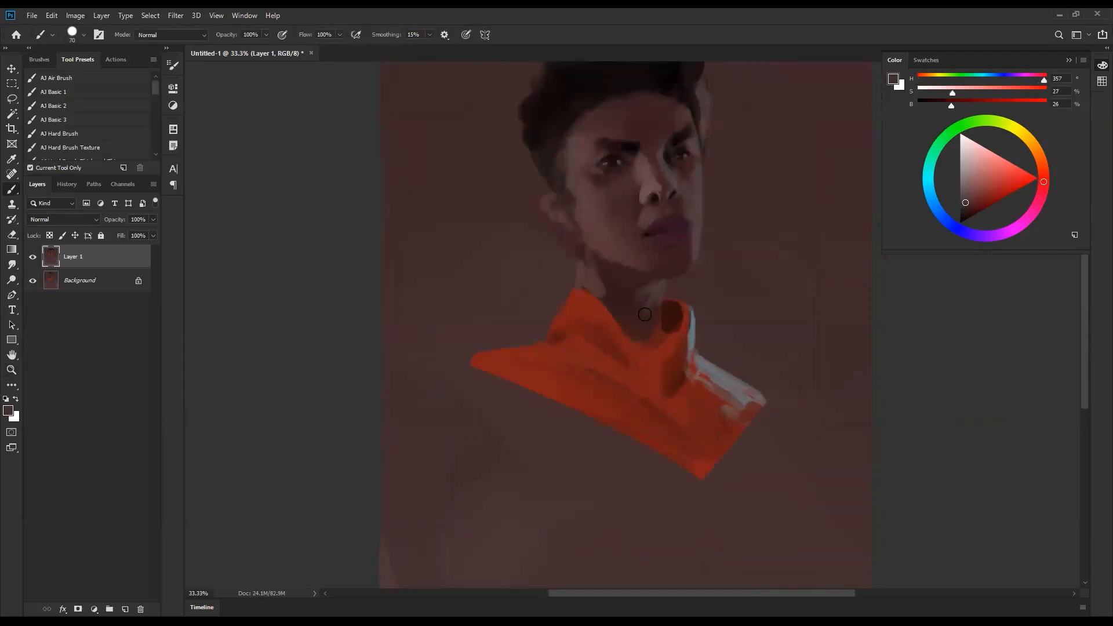
- Shade the neck below the jaw with sampled skin and shadow tones using a size 100 brush
{"action": "left_click", "coordinate": [629, 293], "text": "alt"}
{"action": "left_click", "coordinate": [619, 301], "text": "alt"}
{"action": "left_click", "coordinate": [652, 284], "text": "alt"}
{"action": "key", "text": "bracketright"}
{"action": "key", "text": "bracketright"}
{"action": "key", "text": "bracketright"}
{"action": "mouse_move", "coordinate": [608, 273]}
{"action": "left_mouse_down"}
{"action": "mouse_move", "coordinate": [639, 291]}
{"action": "mouse_move", "coordinate": [627, 292]}
{"action": "mouse_move", "coordinate": [640, 283]}
{"action": "mouse_move", "coordinate": [603, 265]}
{"action": "mouse_move", "coordinate": [611, 302]}
{"action": "left_mouse_up"}
{"action": "left_click", "coordinate": [620, 314], "text": "alt"}
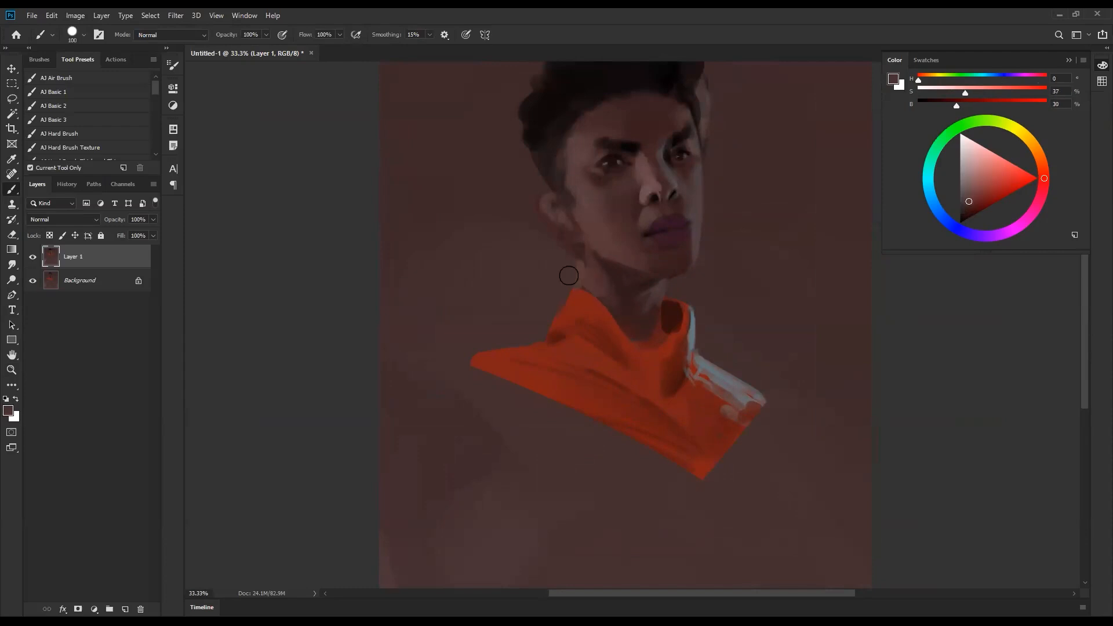
- Clean up the background behind the ear and the back of the neck with sampled background brown
{"action": "left_click", "coordinate": [526, 200], "text": "alt"}
{"action": "key", "text": "z"}
{"action": "left_click", "coordinate": [571, 316], "text": "alt"}
{"action": "key", "text": "b"}
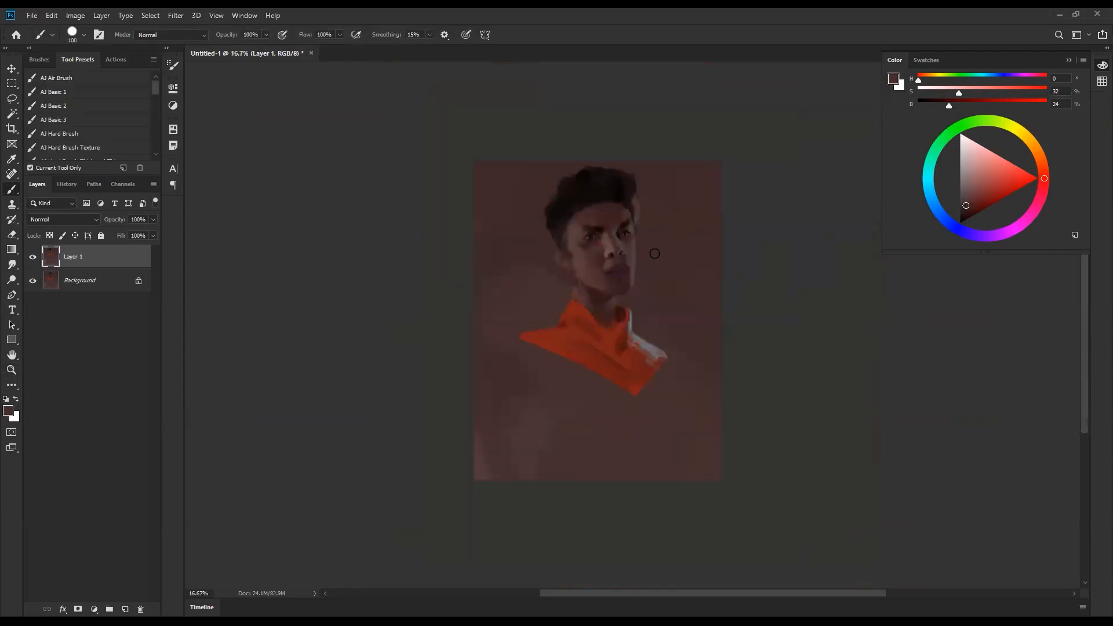
{"action": "key", "text": "z"}
{"action": "left_click", "coordinate": [652, 251]}
{"action": "left_click", "coordinate": [670, 297], "text": "alt"}
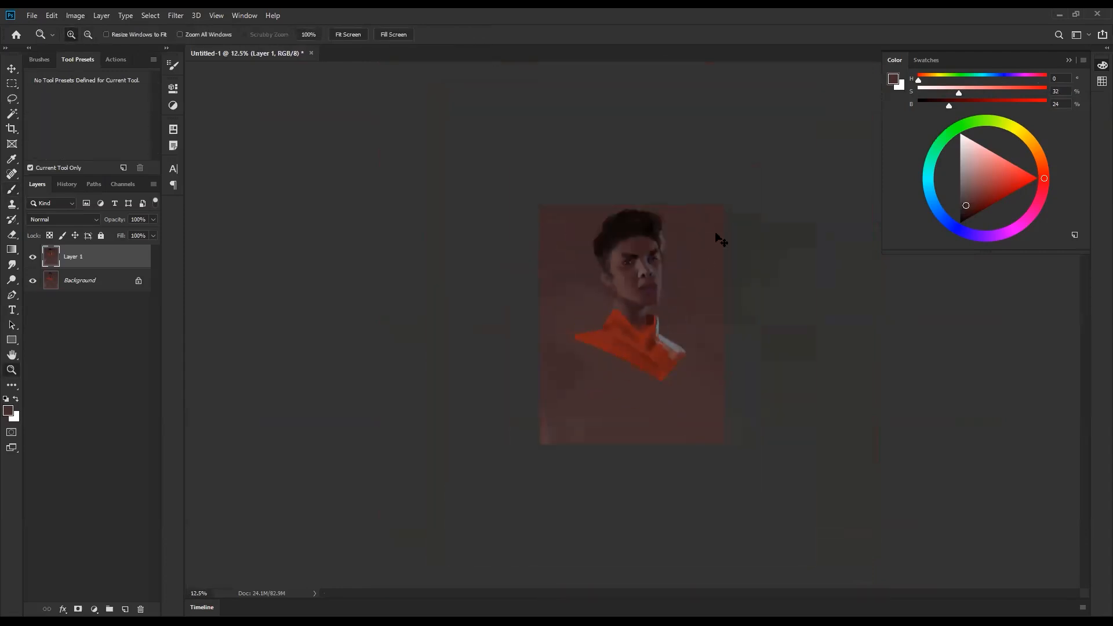
- Duplicate Layer 1, then scale up and reposition the copy so the head and collar fill more of the canvas
{"action": "key", "text": "ctrl+j"}
{"action": "key", "text": "ctrl+t"}
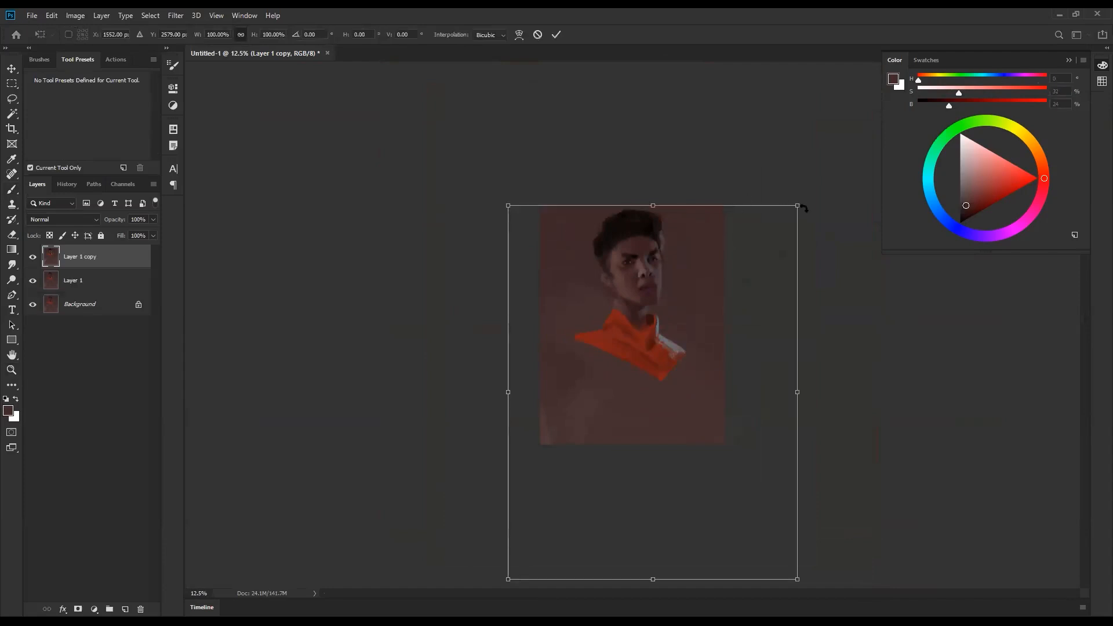
{"action": "left_click_drag", "start_coordinate": [795, 204], "coordinate": [843, 145]}
{"action": "left_click_drag", "start_coordinate": [771, 232], "coordinate": [741, 293]}
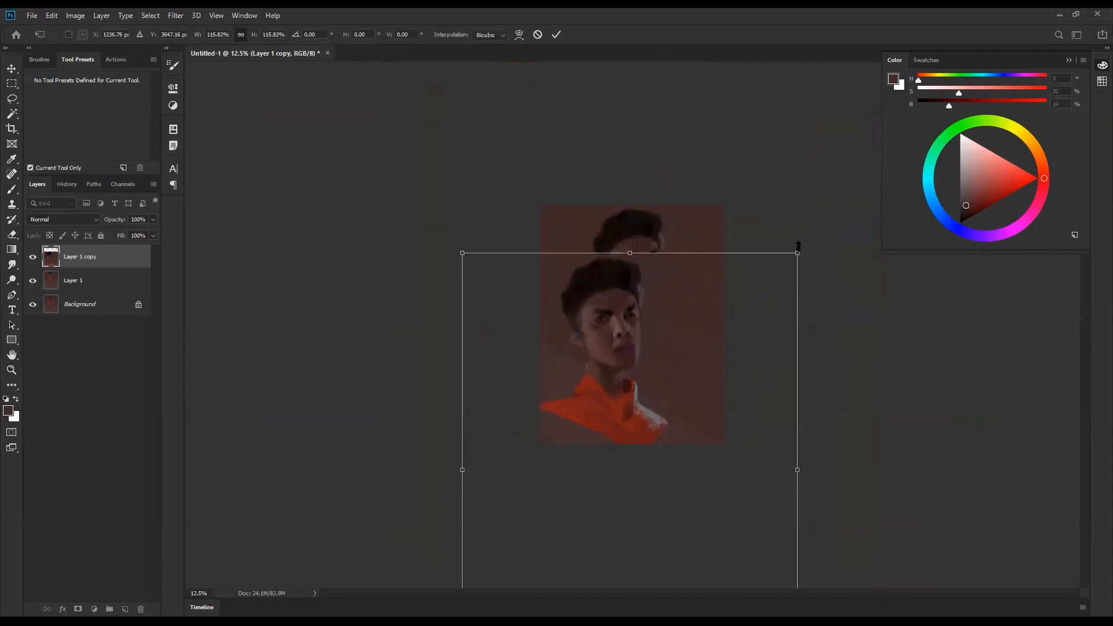
{"action": "left_click_drag", "start_coordinate": [796, 250], "coordinate": [828, 211]}
{"action": "mouse_move", "coordinate": [756, 280]}
{"action": "left_mouse_down"}
{"action": "mouse_move", "coordinate": [777, 259]}
{"action": "mouse_move", "coordinate": [762, 266]}
{"action": "left_mouse_up"}
{"action": "left_click_drag", "start_coordinate": [837, 202], "coordinate": [869, 159]}
{"action": "left_click_drag", "start_coordinate": [798, 226], "coordinate": [783, 261]}
{"action": "key", "text": "Return"}
- Tint the lips with magenta (H 302, S 75, B 63) using a size 40 brush
{"action": "key", "text": "z"}
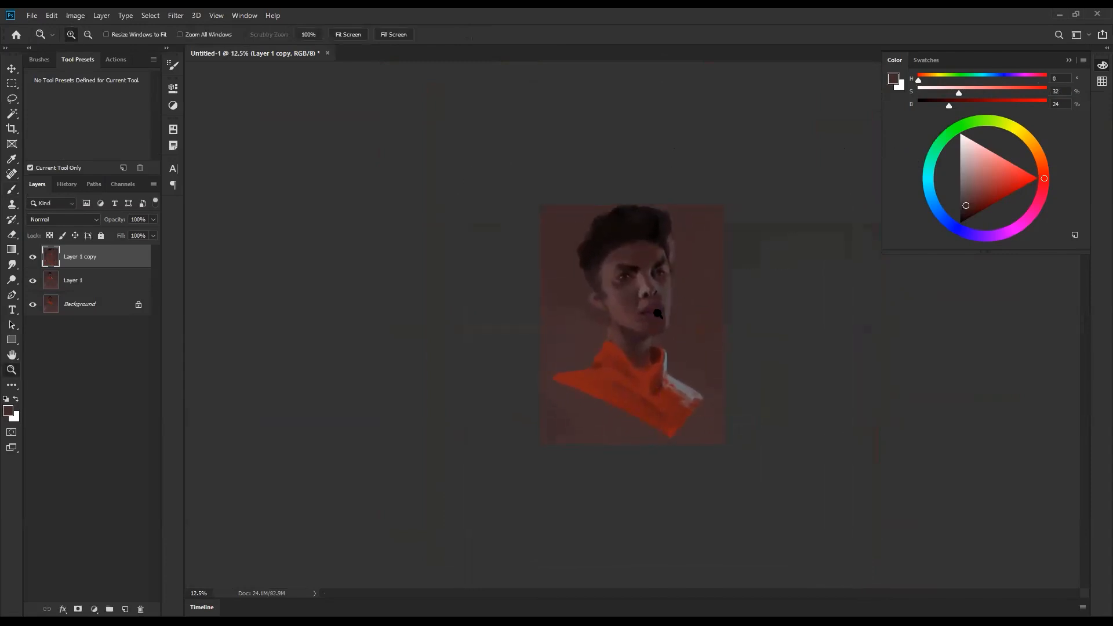
{"action": "left_click", "coordinate": [633, 323]}
{"action": "key", "text": "b"}
{"action": "left_click", "coordinate": [560, 317], "text": "alt"}
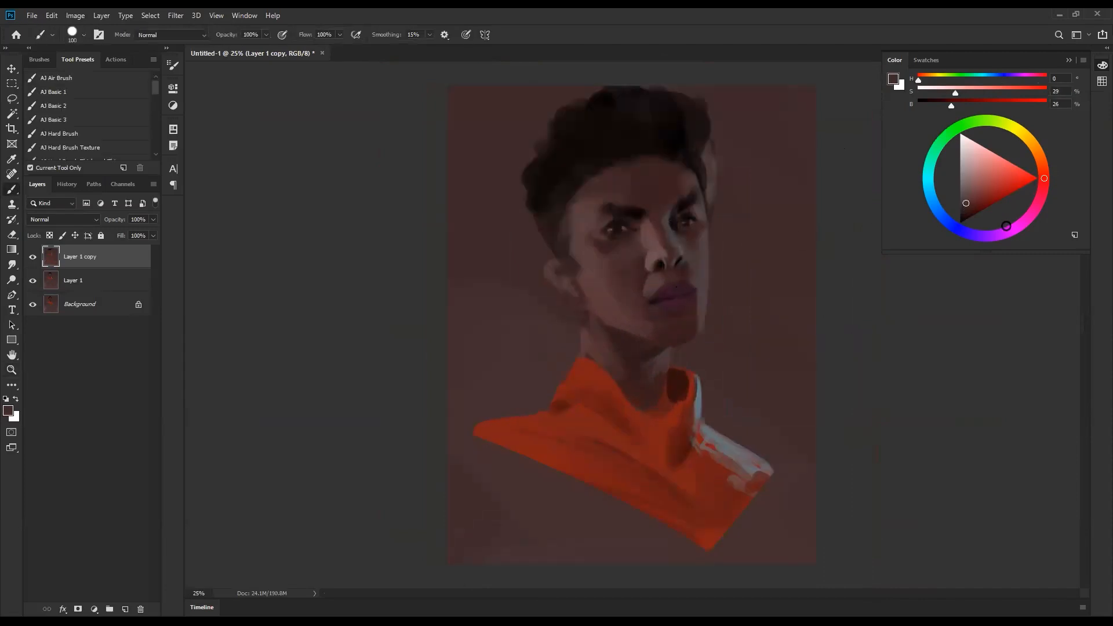
{"action": "left_click", "coordinate": [1016, 227]}
{"action": "left_click", "coordinate": [996, 188]}
{"action": "key", "text": "bracketleft"}
{"action": "key", "text": "bracketleft"}
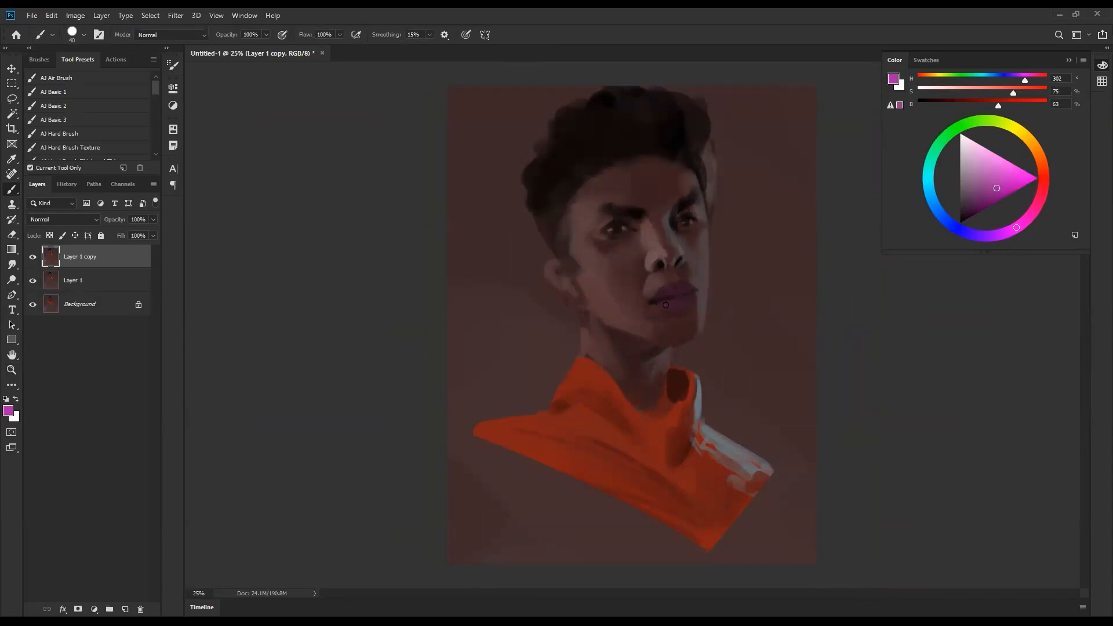
- Refine the lip contour and mouth corner with sampled lip and skin tones using a size 20 brush
{"action": "left_click", "coordinate": [661, 304], "text": "alt"}
{"action": "key", "text": "bracketleft"}
{"action": "key", "text": "bracketleft"}
{"action": "key", "text": "bracketleft"}
{"action": "left_click", "coordinate": [655, 292], "text": "alt"}
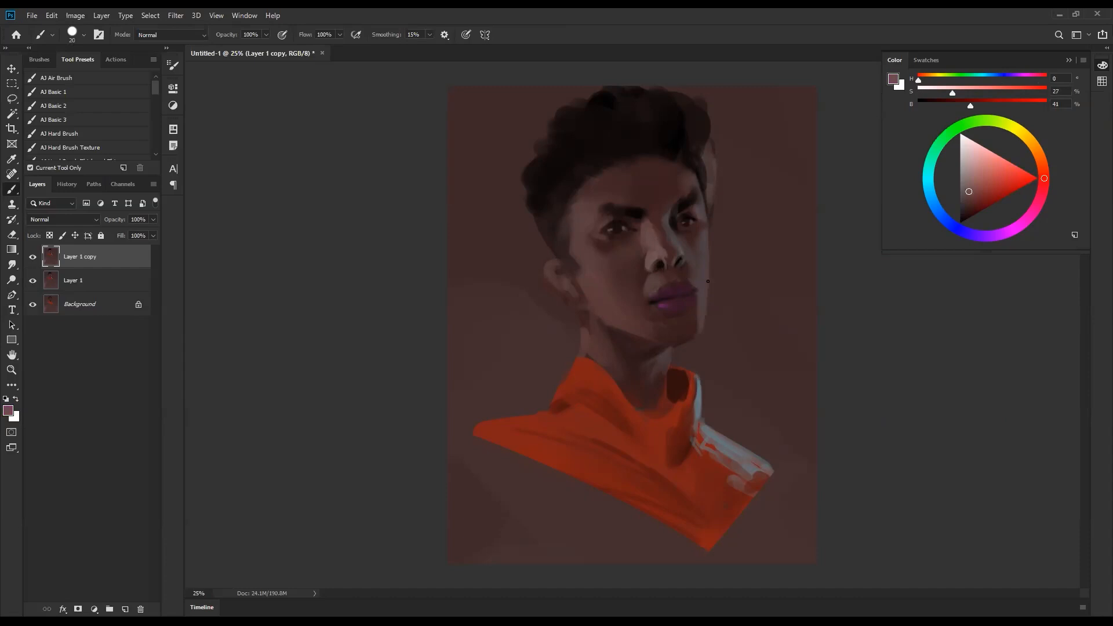
- Blend the near cheek beside the mouth with a sampled skin tone, varying the brush size
{"action": "key", "text": "bracketright"}
{"action": "left_click", "coordinate": [645, 289], "text": "alt"}
{"action": "key", "text": "bracketright"}
{"action": "key", "text": "bracketright"}
{"action": "key", "text": "bracketright"}
{"action": "key", "text": "bracketright"}
{"action": "key", "text": "bracketright"}
{"action": "key", "text": "bracketright"}
{"action": "key", "text": "bracketright"}
{"action": "key", "text": "bracketright"}
{"action": "key", "text": "bracketright"}
{"action": "key", "text": "bracketright"}
{"action": "key", "text": "bracketright"}
{"action": "key", "text": "bracketleft"}
{"action": "key", "text": "bracketleft"}
{"action": "key", "text": "bracketleft"}
{"action": "key", "text": "bracketleft"}
{"action": "key", "text": "bracketleft"}
{"action": "key", "text": "bracketleft"}
{"action": "key", "text": "bracketleft"}
{"action": "key", "text": "bracketleft"}
{"action": "key", "text": "bracketleft"}
- Darken the details around the near eye with black using a size 20 brush
{"action": "key", "text": "z"}
{"action": "left_click", "coordinate": [625, 237]}
{"action": "key", "text": "b"}
{"action": "key", "text": "d"}
{"action": "key", "text": "bracketleft"}
{"action": "key", "text": "bracketleft"}
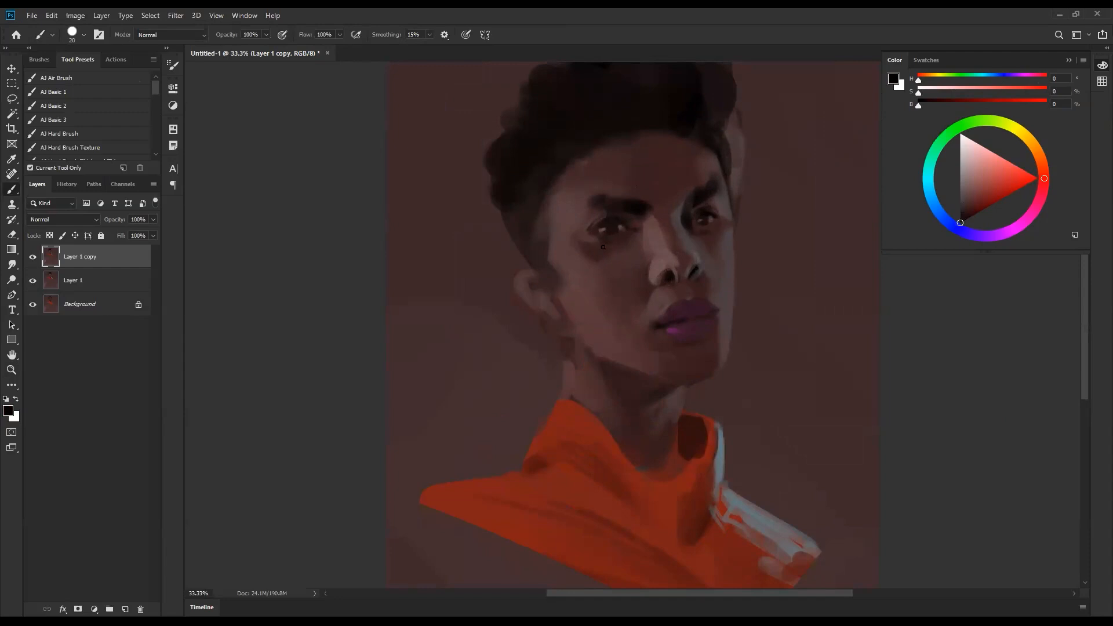
- Shade the nose bridge and inner eye area with sampled skin tones and a size 125 brush, checking it on the mirrored canvas
{"action": "left_click", "coordinate": [642, 226], "text": "alt"}
{"action": "left_click", "coordinate": [651, 212], "text": "alt"}
{"action": "left_click", "coordinate": [652, 226], "text": "alt"}
{"action": "key", "text": "bracketright"}
{"action": "key", "text": "bracketright"}
{"action": "key", "text": "bracketright"}
{"action": "key", "text": "bracketright"}
{"action": "key", "text": "bracketright"}
{"action": "key", "text": "bracketright"}
{"action": "key", "text": "bracketright"}
{"action": "left_click", "coordinate": [649, 246], "text": "alt"}
{"action": "key", "text": "ctrl+f"}
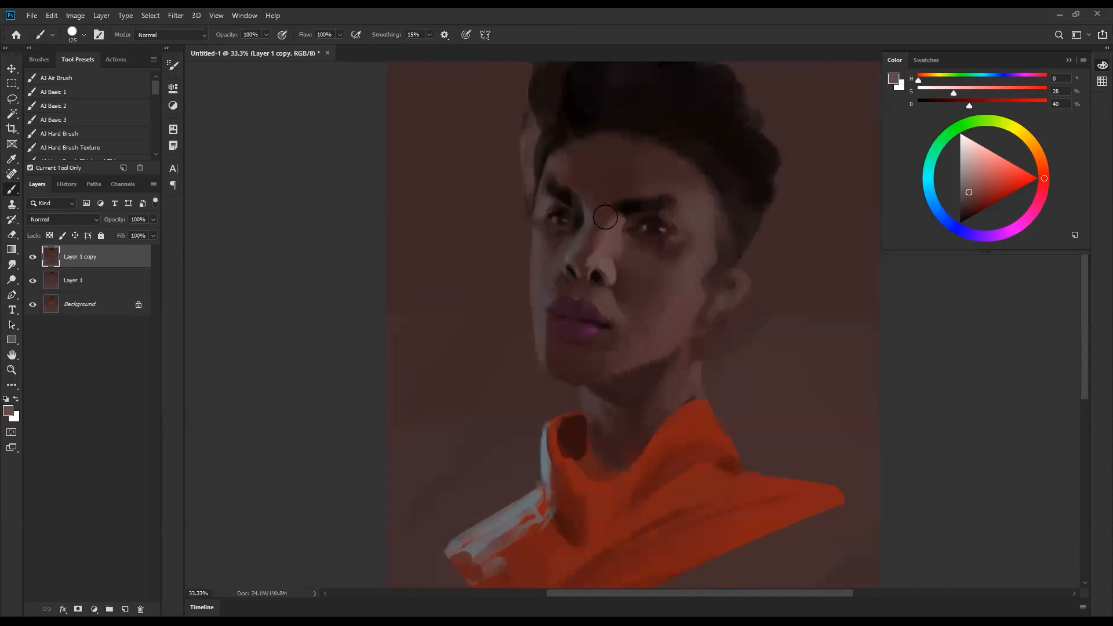
{"action": "left_click", "coordinate": [608, 240], "text": "alt"}
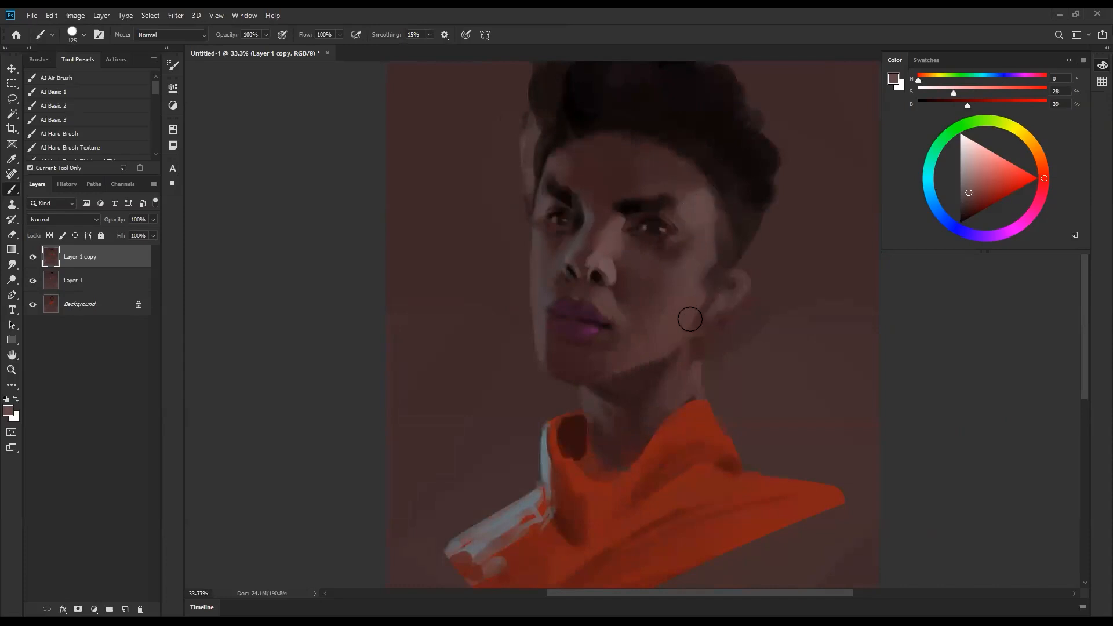
- Blend the near cheek down to the jawline with sampled skin tones using a size 200 brush
{"action": "key", "text": "bracketright"}
{"action": "key", "text": "bracketright"}
{"action": "key", "text": "bracketright"}
{"action": "left_click", "coordinate": [700, 363], "text": "alt"}
{"action": "left_click_drag", "start_coordinate": [681, 335], "coordinate": [687, 305]}
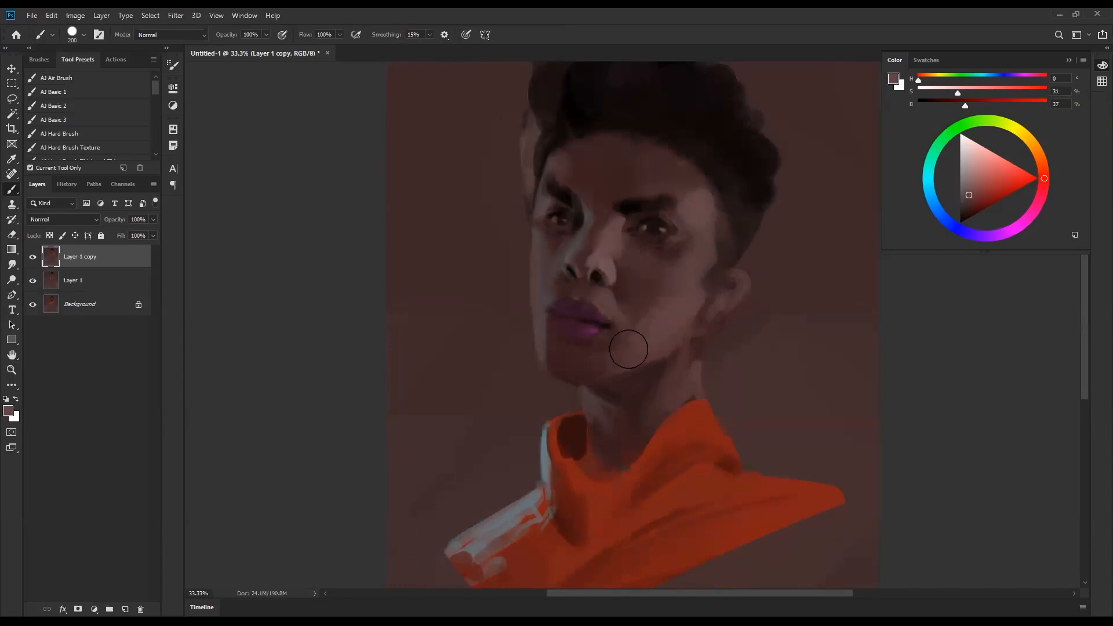
{"action": "left_click", "coordinate": [713, 307], "text": "alt"}
- Darken the forehead and hairline with a sampled dark red-brown (H 358, S 45, B 21) using a large brush
{"action": "key", "text": "z"}
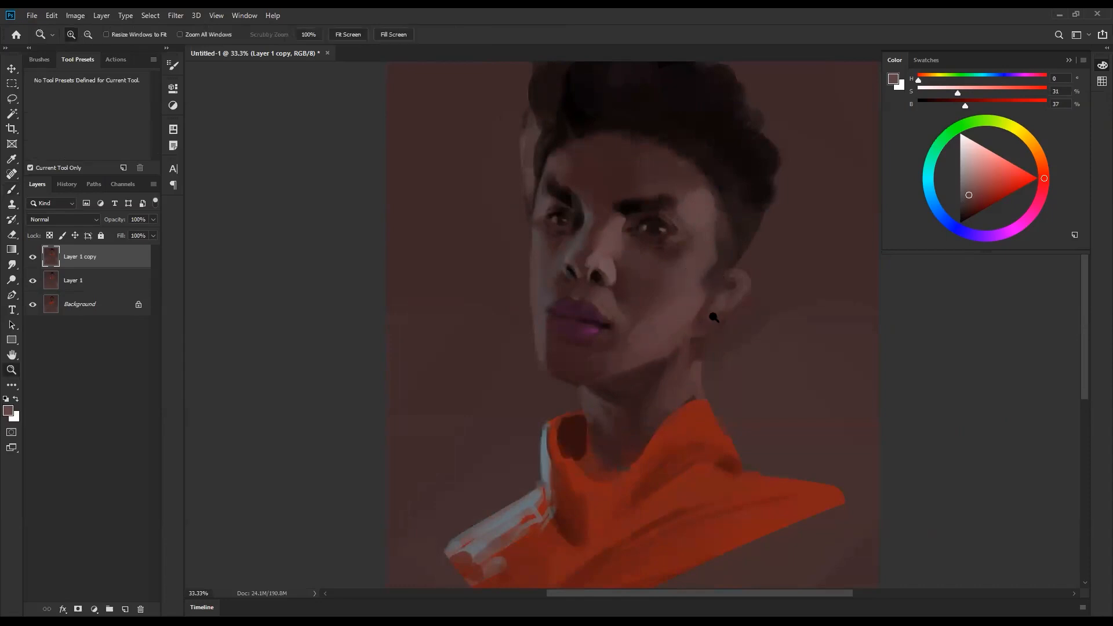
{"action": "left_click", "coordinate": [712, 324], "text": "alt"}
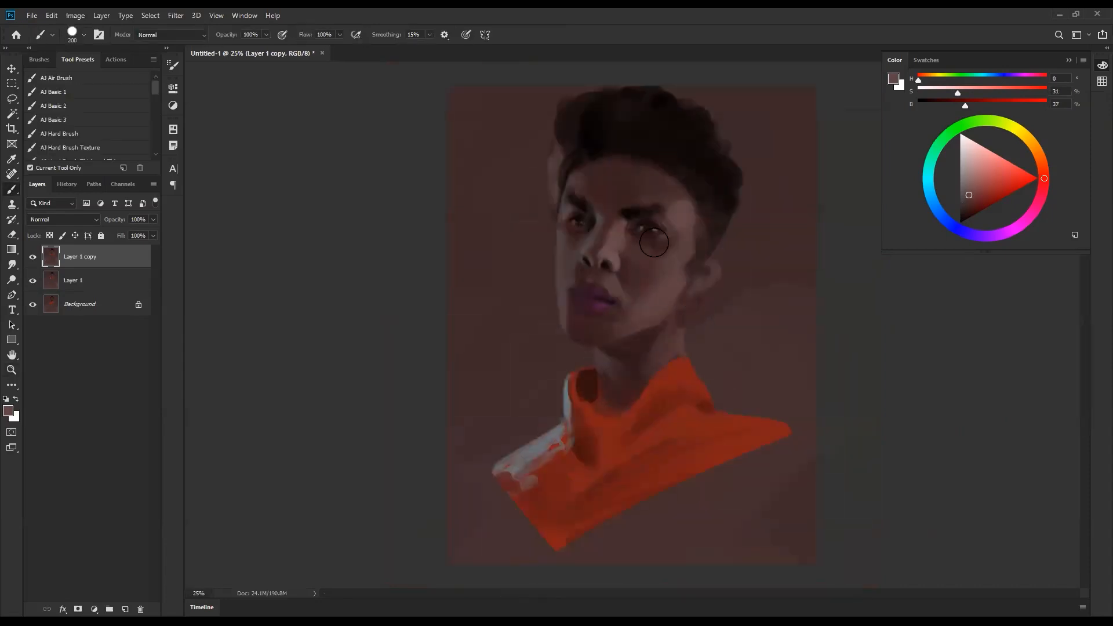
{"action": "left_click", "coordinate": [656, 249], "text": "alt"}
{"action": "mouse_move", "coordinate": [635, 181]}
{"action": "left_mouse_down"}
{"action": "mouse_move", "coordinate": [603, 186]}
{"action": "mouse_move", "coordinate": [667, 191]}
{"action": "left_mouse_up"}
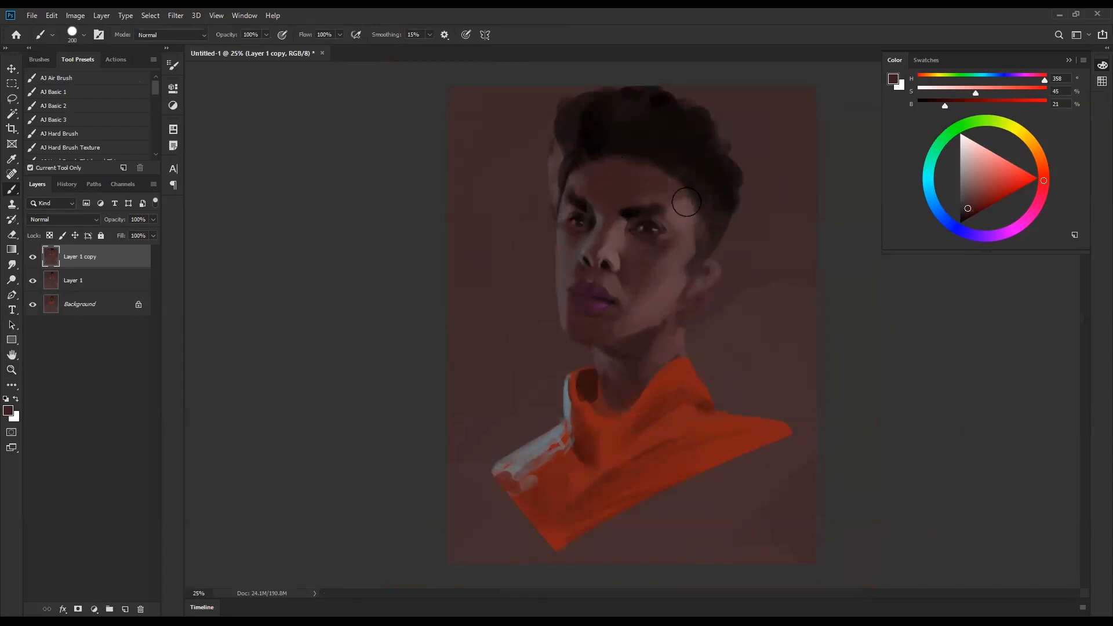
{"action": "key", "text": "bracketright"}
{"action": "key", "text": "bracketright"}
{"action": "key", "text": "bracketright"}
{"action": "key", "text": "bracketright"}
{"action": "key", "text": "bracketleft"}
{"action": "key", "text": "bracketleft"}
{"action": "key", "text": "bracketleft"}
{"action": "key", "text": "bracketleft"}
{"action": "key", "text": "bracketleft"}
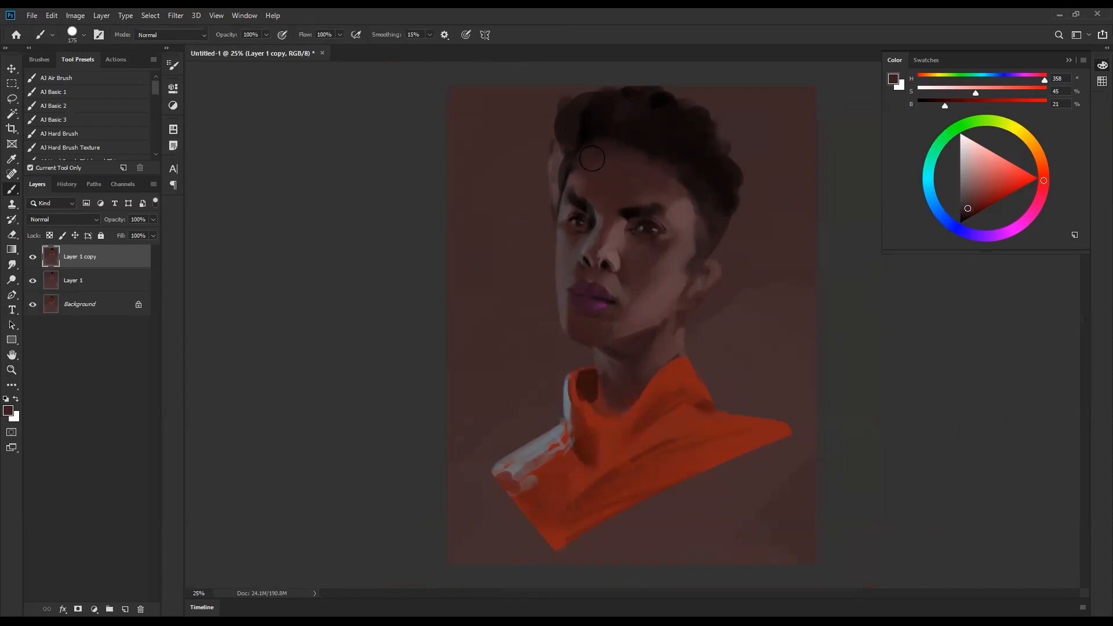
- Paint black curls into the front of the hair with a size 175 brush and mirror the canvas
{"action": "key", "text": "d"}
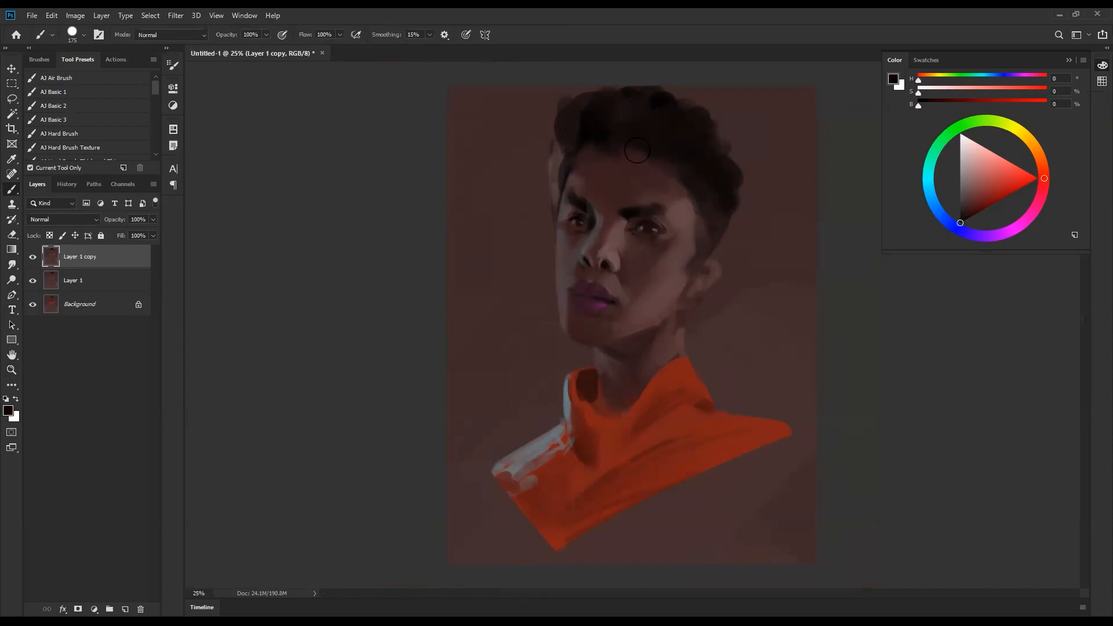
{"action": "mouse_move", "coordinate": [575, 97]}
{"action": "left_mouse_down"}
{"action": "mouse_move", "coordinate": [600, 103]}
{"action": "mouse_move", "coordinate": [604, 77]}
{"action": "mouse_move", "coordinate": [564, 100]}
{"action": "mouse_move", "coordinate": [651, 123]}
{"action": "mouse_move", "coordinate": [704, 106]}
{"action": "mouse_move", "coordinate": [617, 132]}
{"action": "left_mouse_up"}
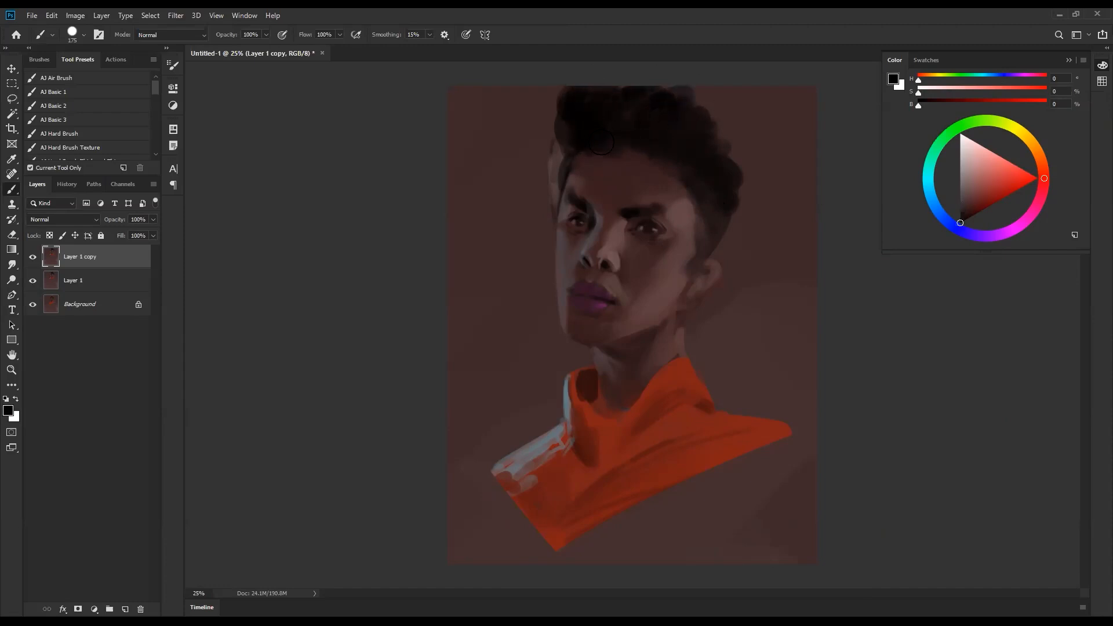
{"action": "key", "text": "ctrl"}
{"action": "key", "text": "ctrl+f"}
- Paint light strokes along the far edge of the hair with a sampled muted tone and a smaller brush
{"action": "left_click", "coordinate": [708, 167], "text": "alt"}
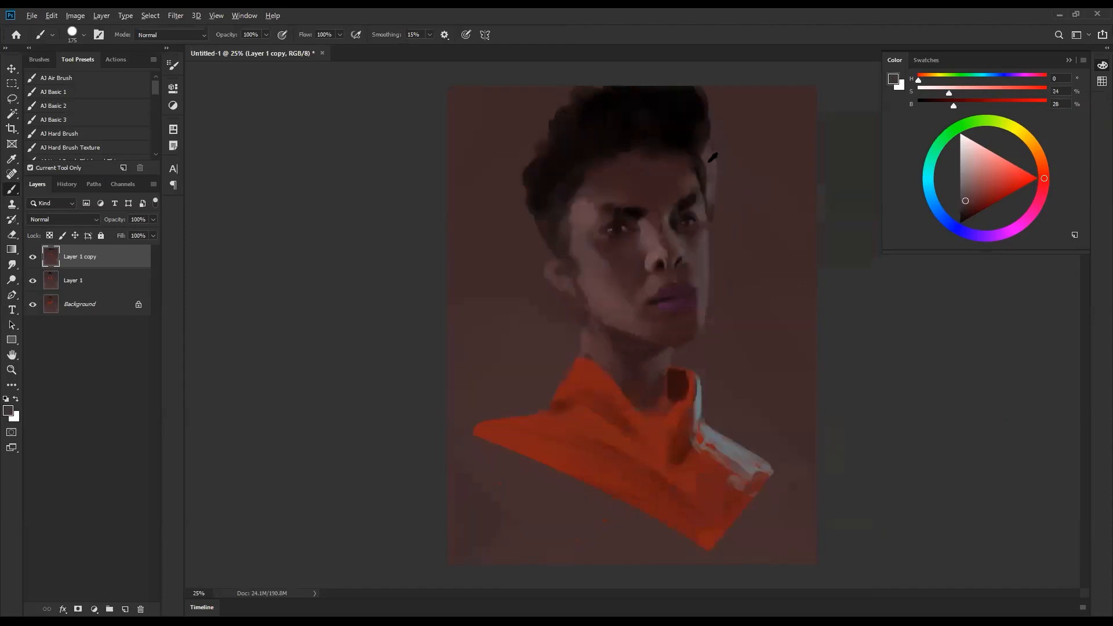
{"action": "left_click", "coordinate": [711, 189], "text": "alt"}
{"action": "key", "text": "["}
{"action": "key", "text": "bracketleft"}
{"action": "key", "text": "bracketleft"}
{"action": "key", "text": "bracketleft"}
{"action": "key", "text": "bracketleft"}
{"action": "key", "text": "bracketleft"}
{"action": "key", "text": "bracketleft"}
{"action": "key", "text": "bracketleft"}
{"action": "key", "text": "bracketleft"}
{"action": "key", "text": "bracketleft"}
{"action": "key", "text": "bracketleft"}
{"action": "mouse_move", "coordinate": [704, 99]}
{"action": "left_mouse_down"}
{"action": "mouse_move", "coordinate": [699, 84]}
{"action": "mouse_move", "coordinate": [702, 107]}
{"action": "mouse_move", "coordinate": [683, 111]}
{"action": "left_mouse_up"}
- Broaden the muted highlight over the far side of the hair with a size 175 brush
{"action": "key", "text": "bracketright"}
{"action": "key", "text": "bracketright"}
{"action": "key", "text": "bracketright"}
{"action": "key", "text": "bracketright"}
{"action": "key", "text": "bracketright"}
{"action": "key", "text": "bracketright"}
{"action": "key", "text": "bracketright"}
{"action": "key", "text": "bracketright"}
{"action": "key", "text": "bracketright"}
{"action": "key", "text": "bracketright"}
{"action": "key", "text": "bracketright"}
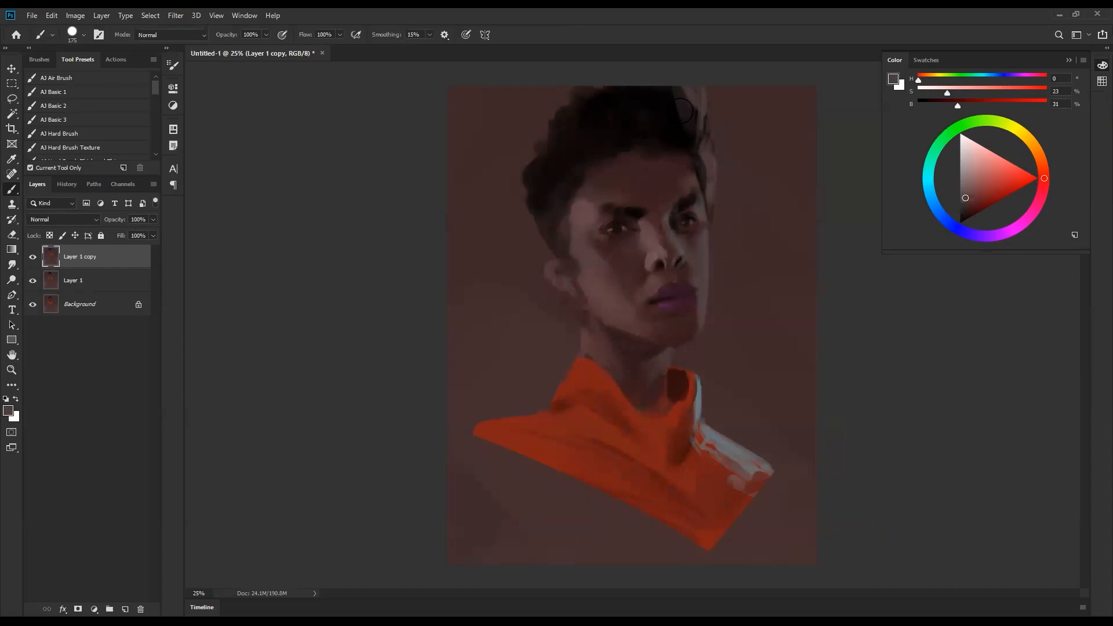
- Refine the far temple and hair edge with a sampled muted tone (H 338, S 14, B 31), reducing the brush to size 40
{"action": "key", "text": "bracketleft"}
{"action": "left_click", "coordinate": [704, 213], "text": "alt"}
{"action": "left_click_drag", "start_coordinate": [711, 168], "coordinate": [708, 207]}
{"action": "key", "text": "bracketleft"}
{"action": "key", "text": "bracketleft"}
{"action": "key", "text": "bracketleft"}
{"action": "key", "text": "bracketleft"}
{"action": "key", "text": "bracketleft"}
{"action": "key", "text": "bracketleft"}
{"action": "key", "text": "bracketleft"}
{"action": "key", "text": "bracketleft"}
{"action": "key", "text": "bracketleft"}
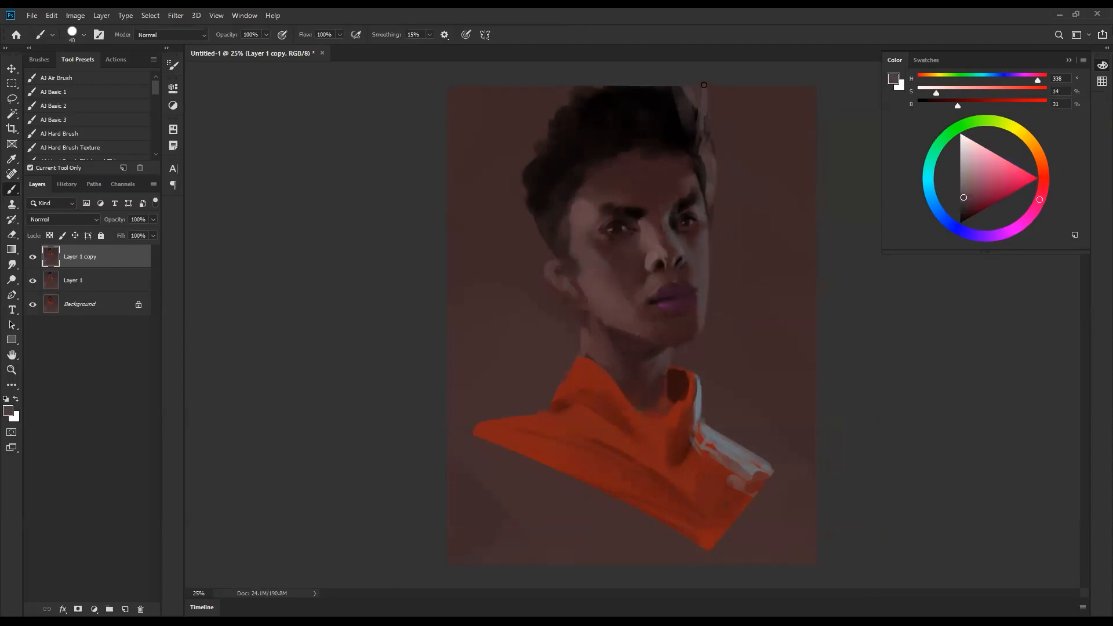
{"action": "key", "text": "z"}
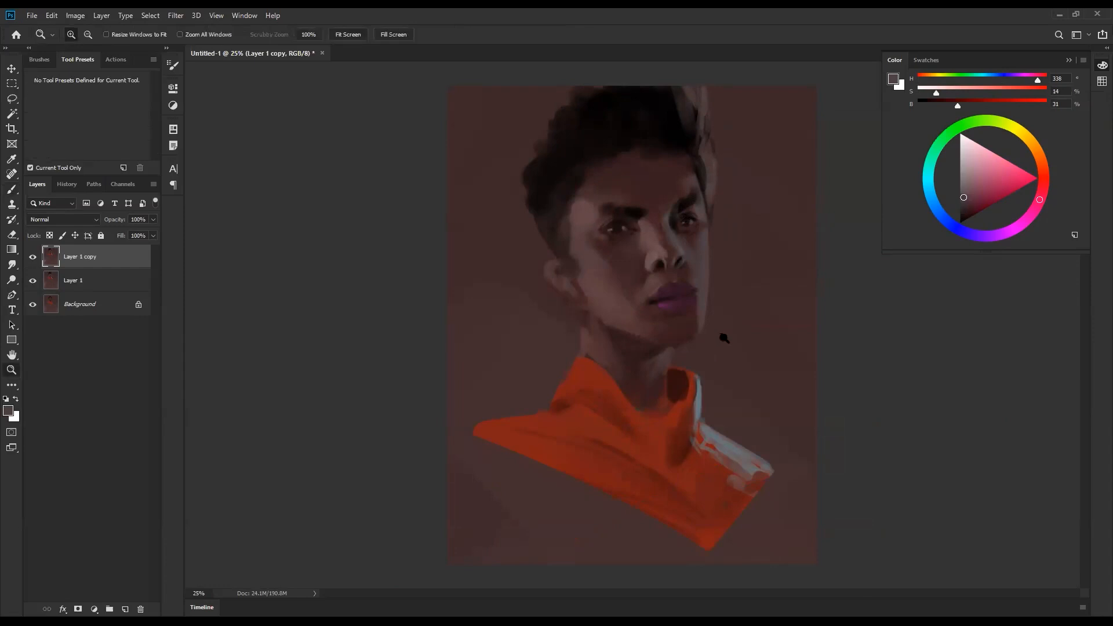